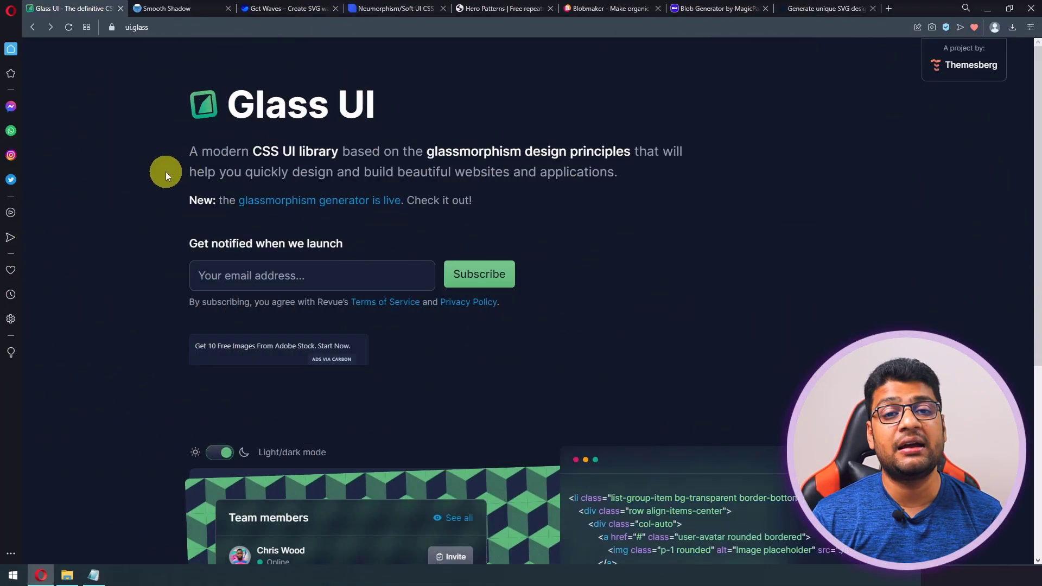
Show the JBL Xtreme 2 product card in the Glass UI carousel and select its code.
{"action": "scroll", "coordinate": [193, 229], "scroll_direction": "down", "scroll_amount": 5}
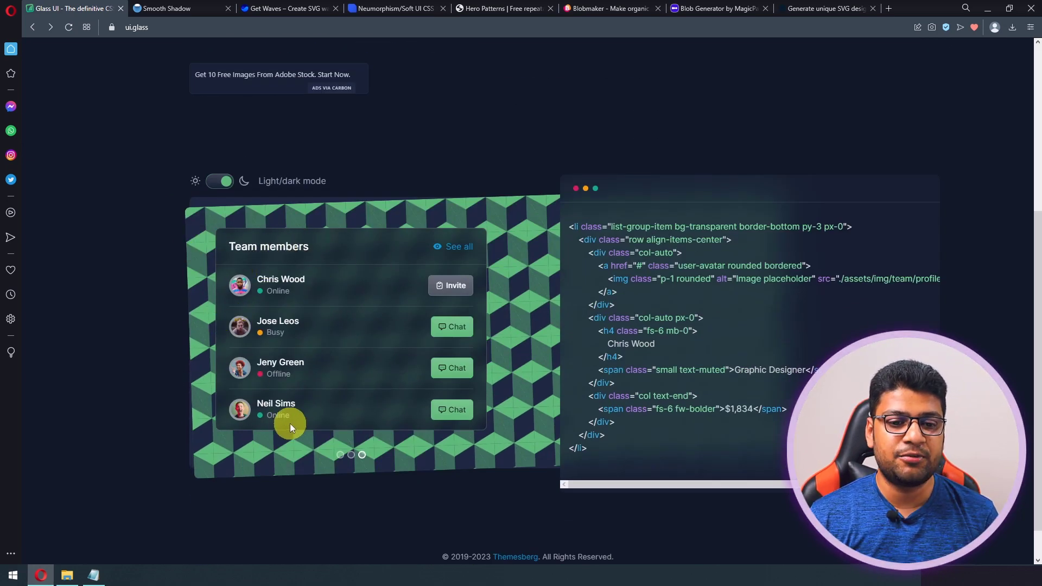
{"action": "left_click", "coordinate": [354, 459]}
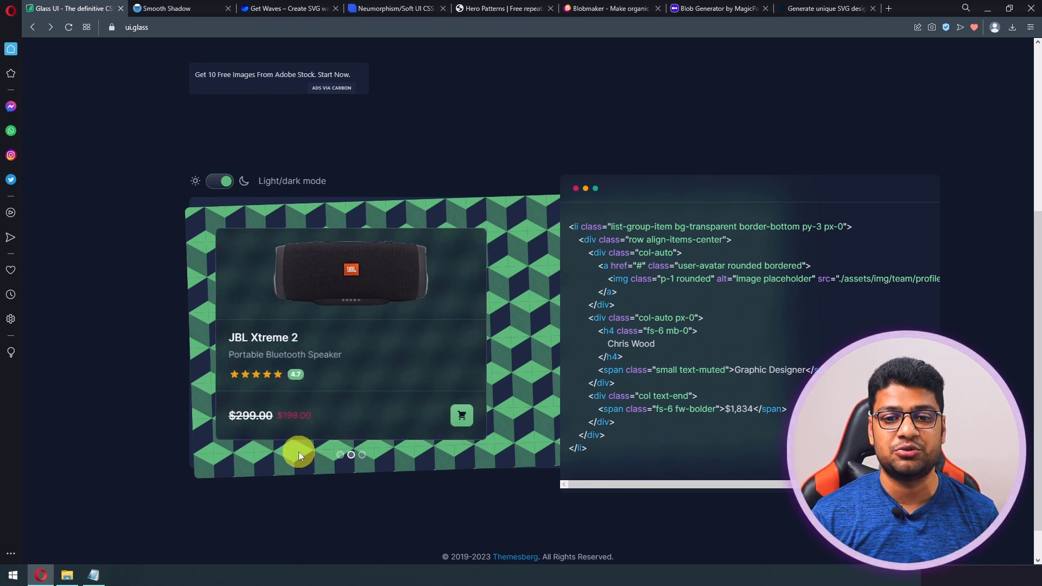
{"action": "left_click_drag", "start_coordinate": [570, 228], "coordinate": [619, 459]}
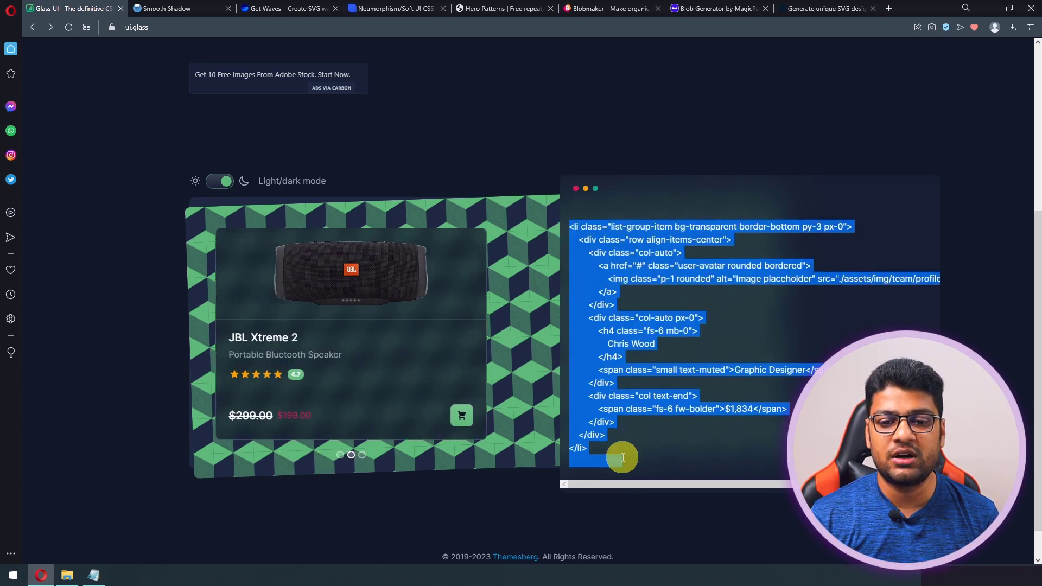
{"action": "scroll", "coordinate": [236, 372], "scroll_direction": "up", "scroll_amount": 1}
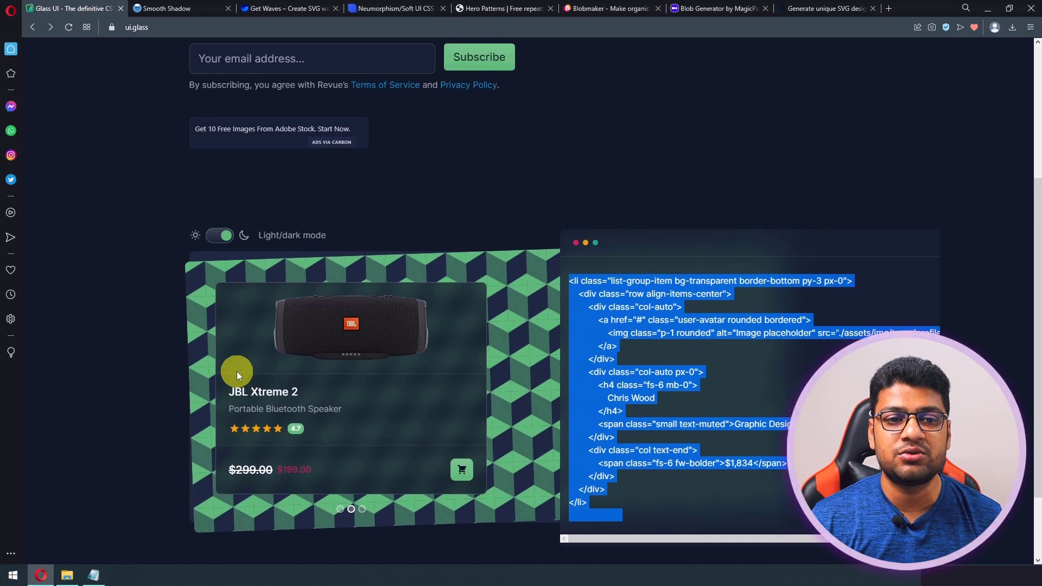
{"action": "scroll", "coordinate": [237, 371], "scroll_direction": "up", "scroll_amount": 4}
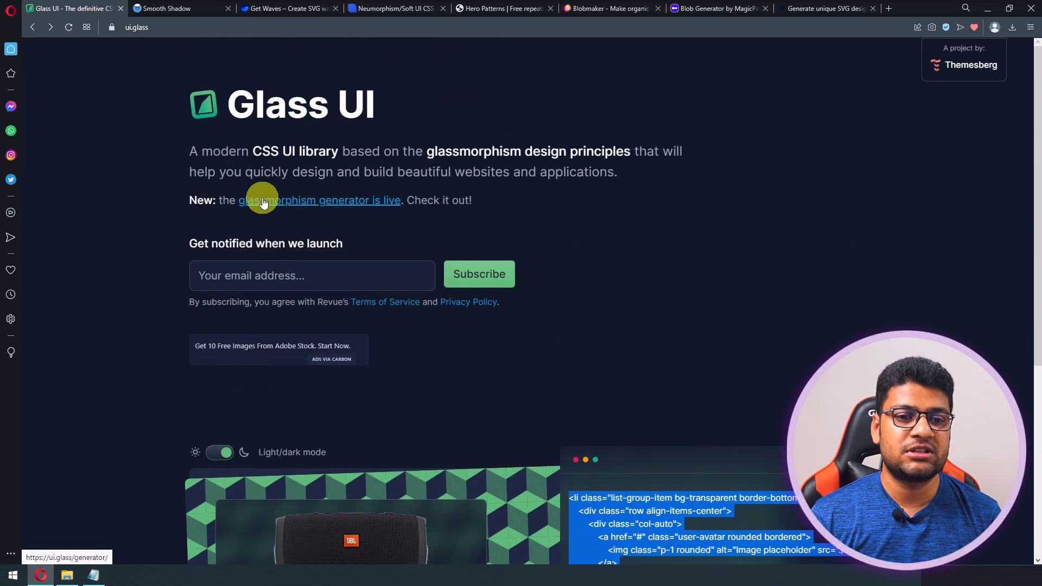
Set the glassmorphism card to 9px blur, 55% opacity and 200% saturation.
{"action": "left_click", "coordinate": [274, 202]}
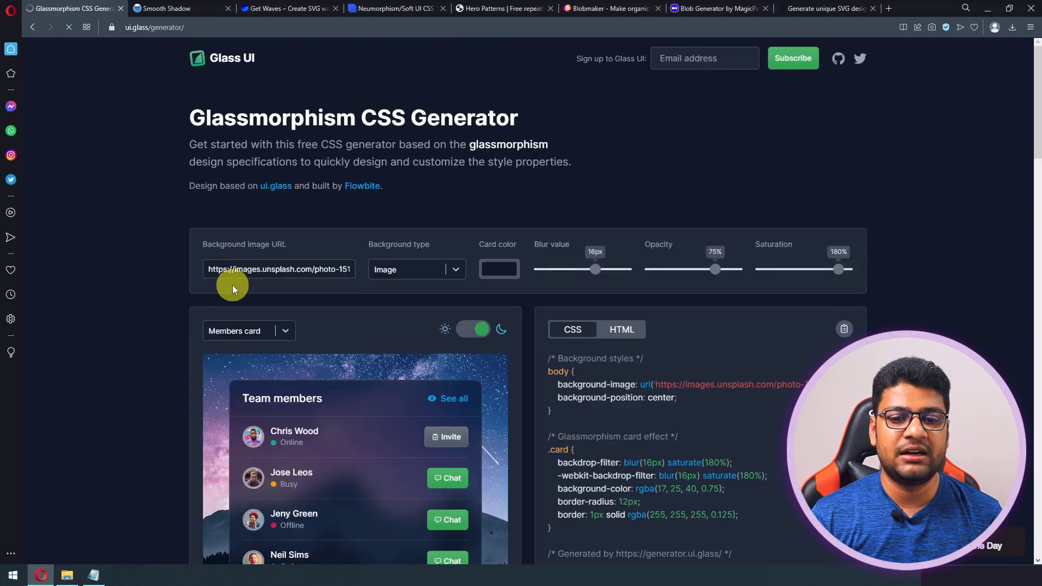
{"action": "scroll", "coordinate": [632, 509], "scroll_direction": "down", "scroll_amount": 1}
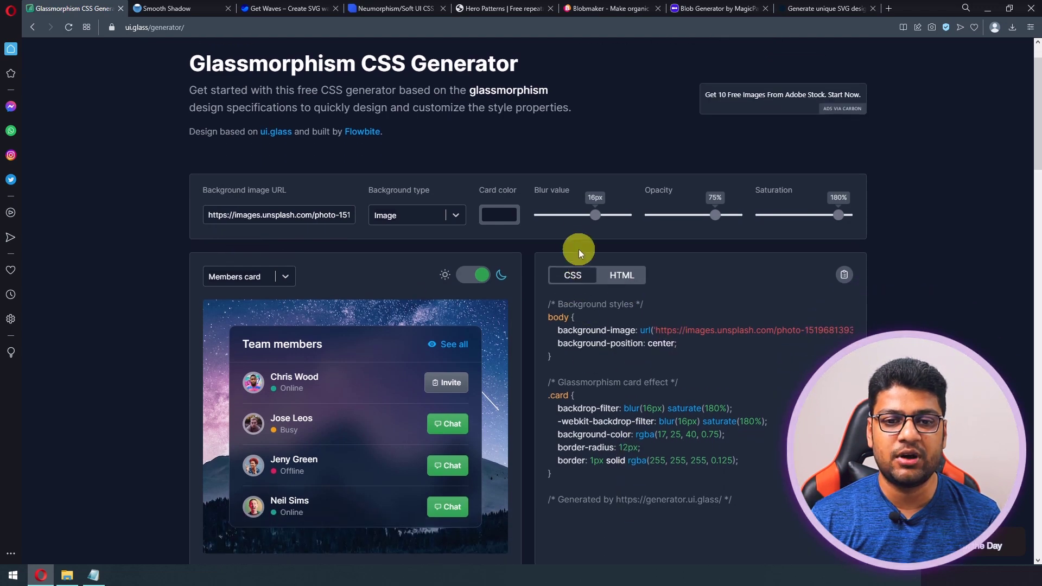
{"action": "left_click_drag", "start_coordinate": [600, 214], "coordinate": [570, 215]}
{"action": "left_click_drag", "start_coordinate": [721, 214], "coordinate": [699, 222]}
{"action": "mouse_move", "coordinate": [843, 222]}
{"action": "left_mouse_down"}
{"action": "mouse_move", "coordinate": [802, 216]}
{"action": "mouse_move", "coordinate": [862, 224]}
{"action": "left_mouse_up"}
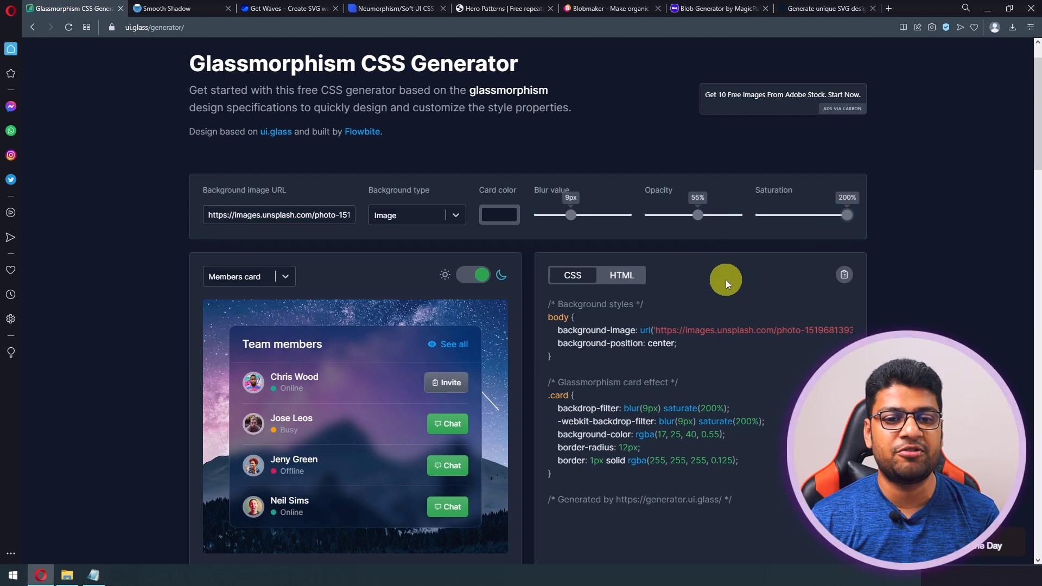
Select the background image URL and preview the card in light, then dark mode.
{"action": "triple_click", "coordinate": [310, 214]}
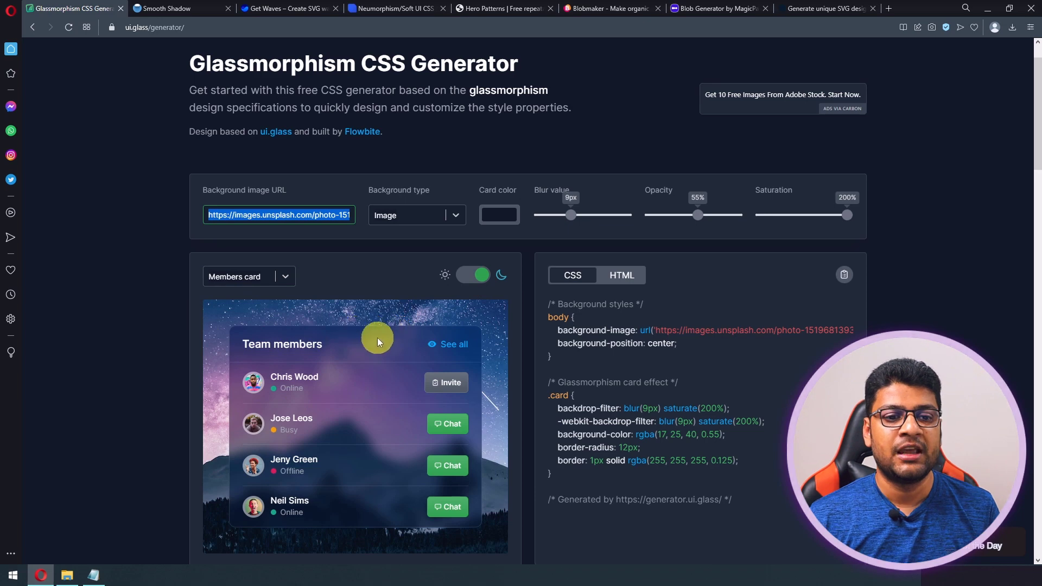
{"action": "left_click", "coordinate": [477, 277]}
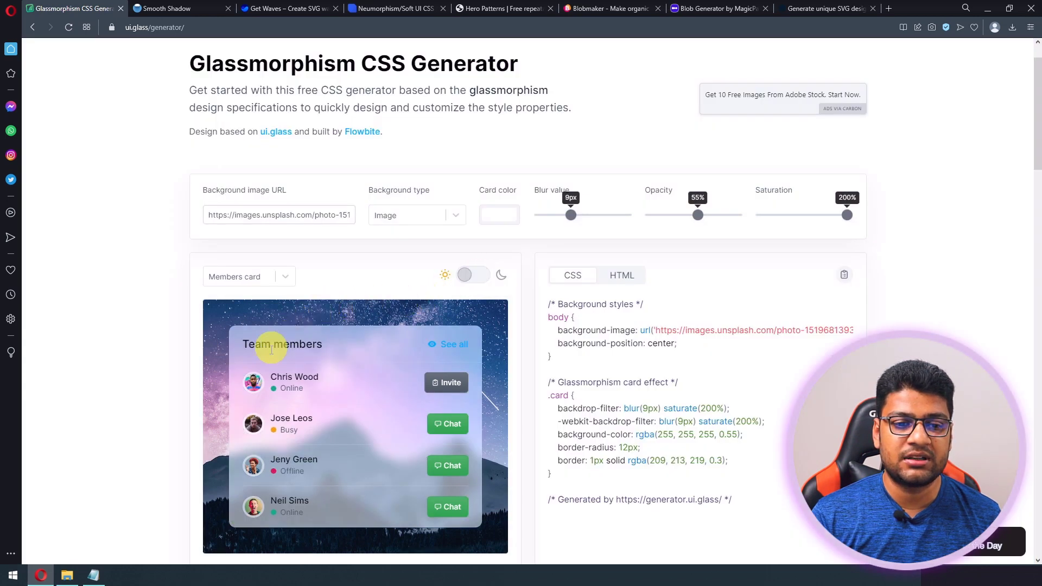
{"action": "left_click", "coordinate": [468, 275]}
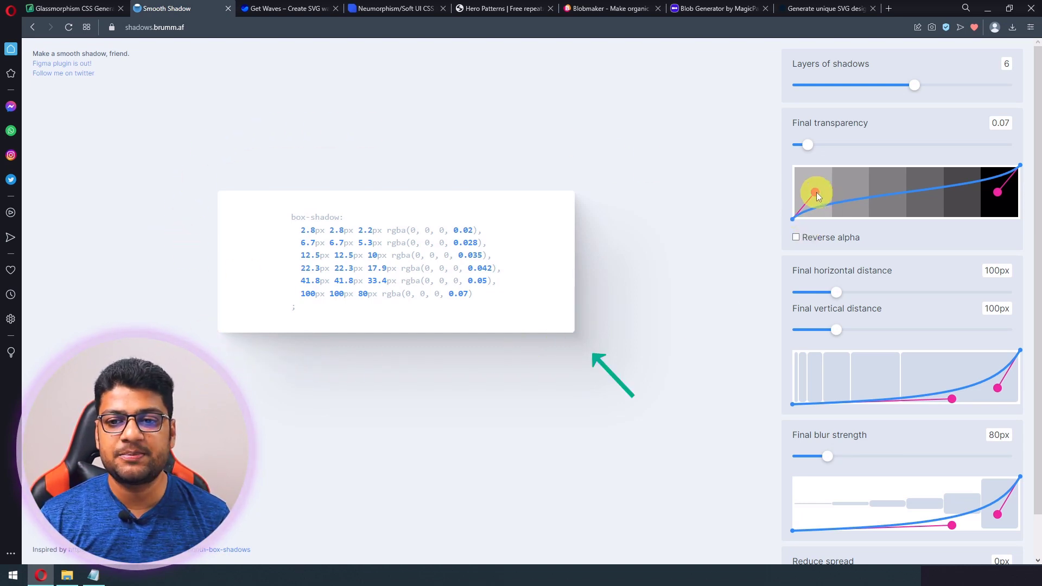
Reshape the transparency curve and raise the final horizontal distance to 106px.
{"action": "left_click_drag", "start_coordinate": [817, 193], "coordinate": [855, 185]}
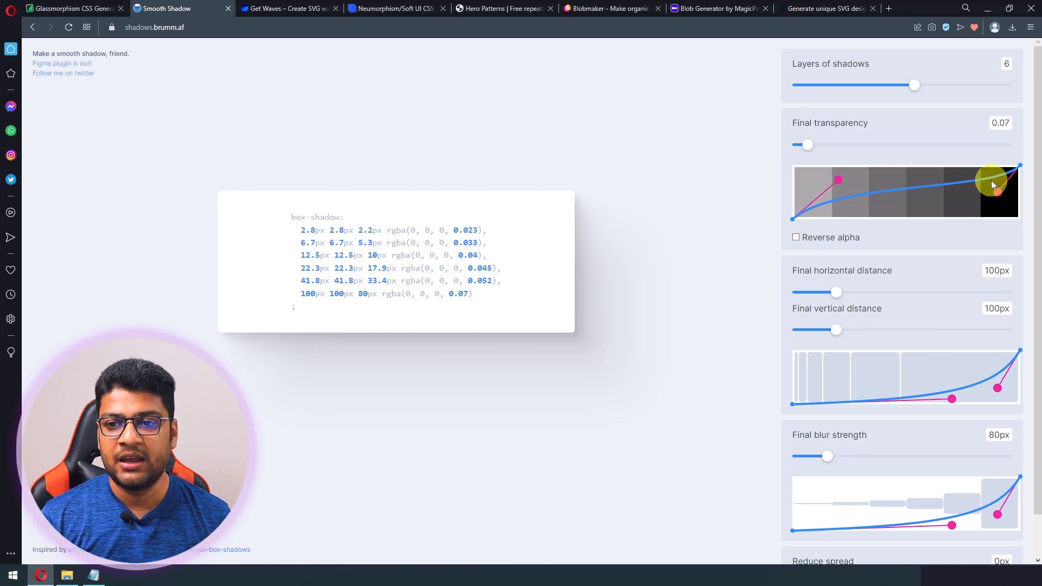
{"action": "left_click_drag", "start_coordinate": [992, 182], "coordinate": [991, 207]}
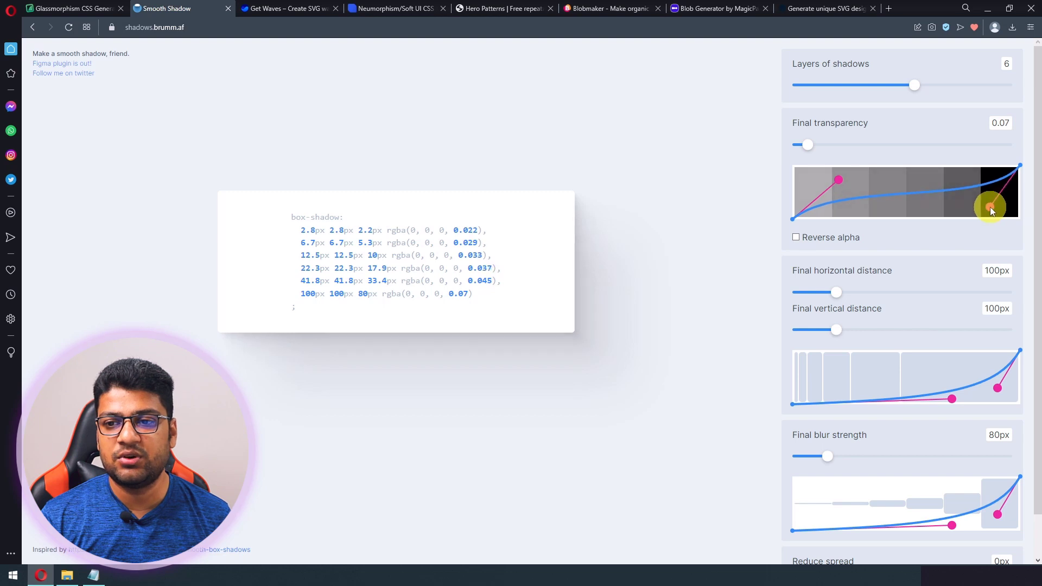
{"action": "left_click", "coordinate": [842, 293]}
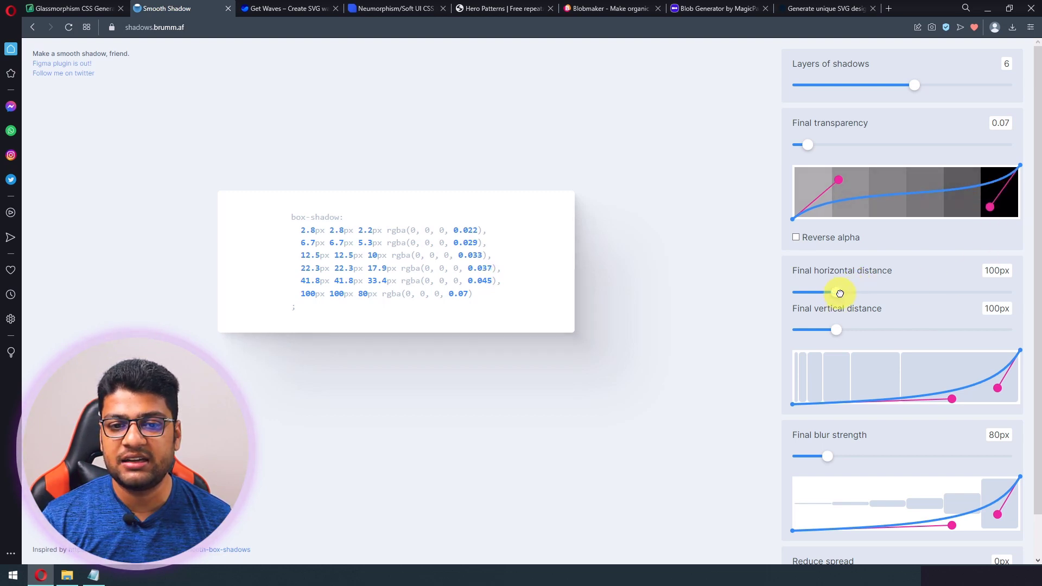
{"action": "mouse_move", "coordinate": [840, 293]}
{"action": "left_mouse_down"}
{"action": "mouse_move", "coordinate": [905, 291]}
{"action": "mouse_move", "coordinate": [824, 293]}
{"action": "mouse_move", "coordinate": [839, 294]}
{"action": "left_mouse_up"}
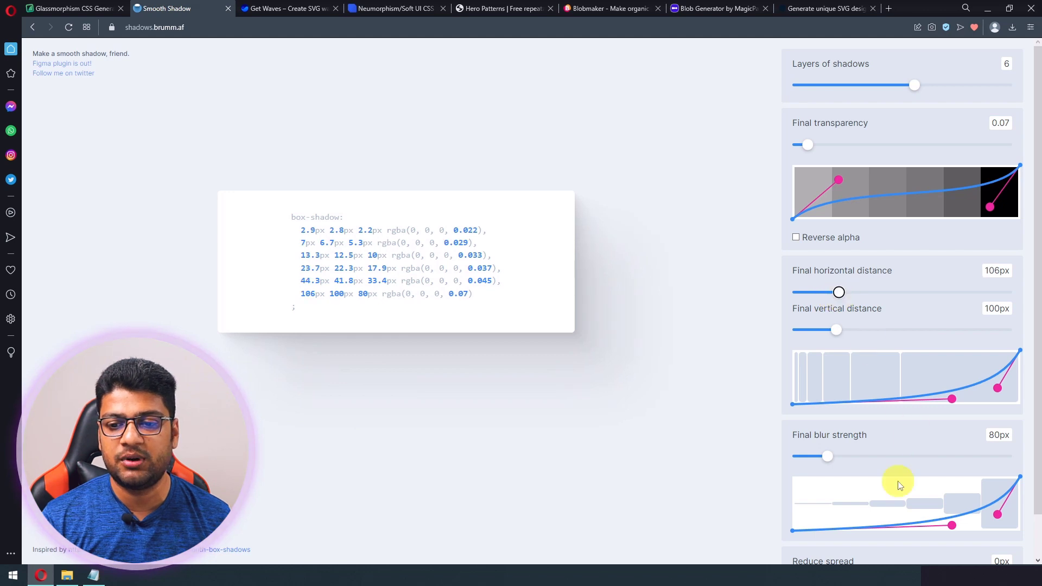
Select the generated box-shadow CSS code.
{"action": "scroll", "coordinate": [897, 490], "scroll_direction": "down", "scroll_amount": 1}
{"action": "scroll", "coordinate": [891, 497], "scroll_direction": "up", "scroll_amount": 1}
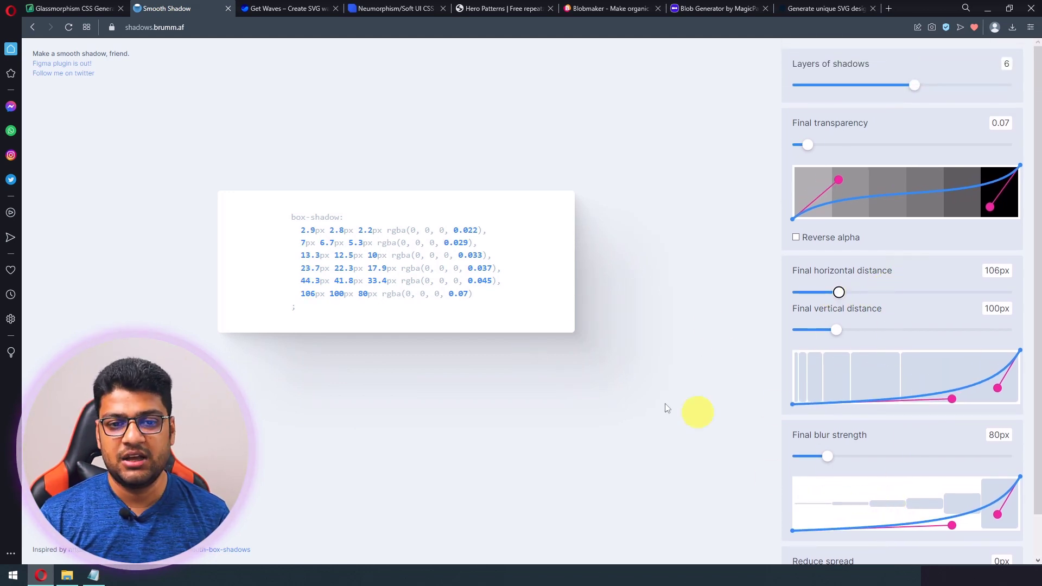
{"action": "left_click_drag", "start_coordinate": [283, 217], "coordinate": [358, 321]}
Minimize the browser, make an 'html' desktop folder, and open it with Code.
{"action": "left_click", "coordinate": [1003, 7]}
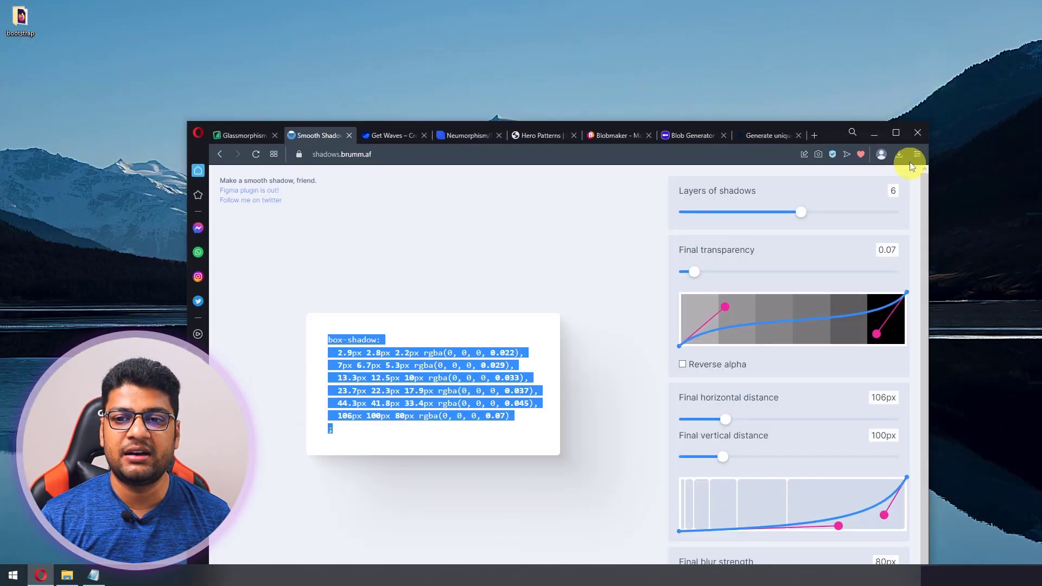
{"action": "left_click", "coordinate": [877, 136]}
{"action": "right_click", "coordinate": [577, 77]}
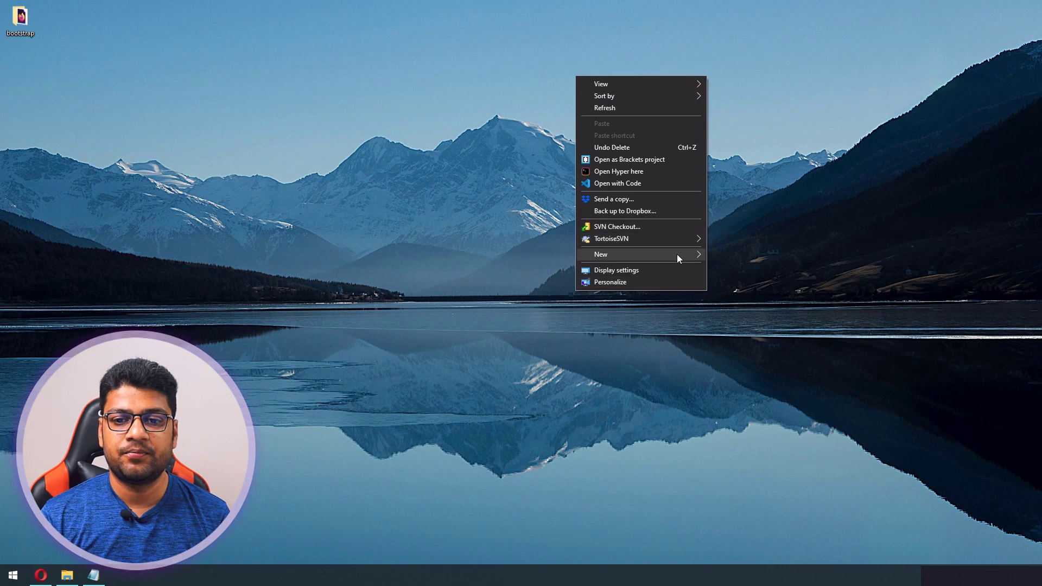
{"action": "mouse_move", "coordinate": [677, 254]}
{"action": "left_click", "coordinate": [743, 259]}
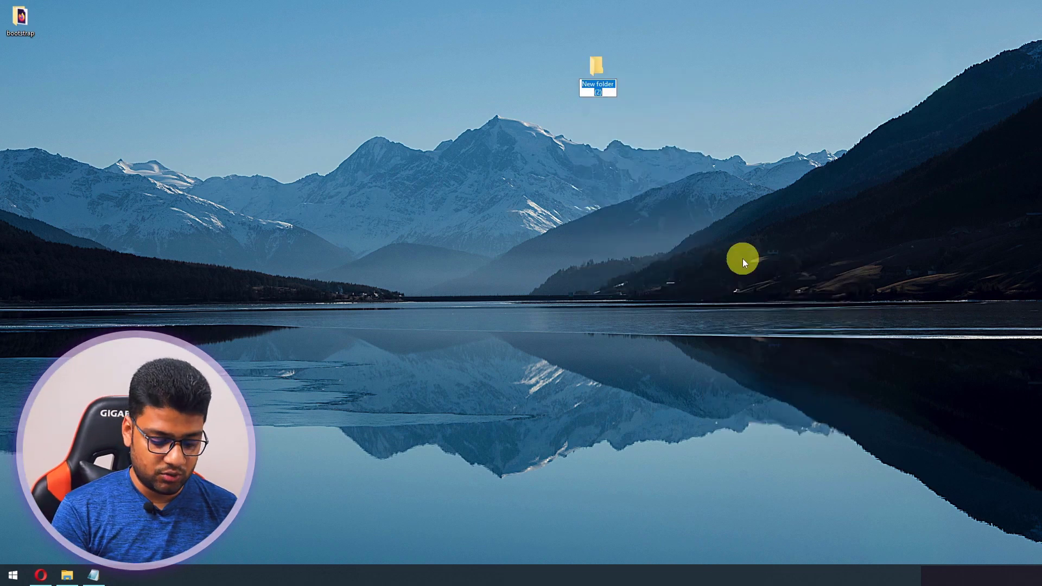
{"action": "key", "text": "Return"}
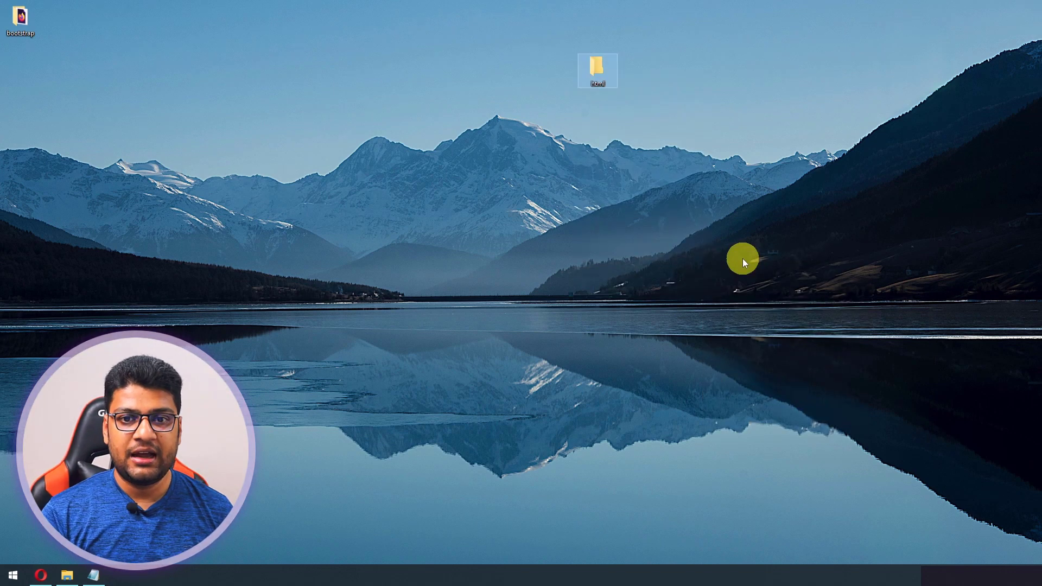
{"action": "right_click", "coordinate": [622, 67]}
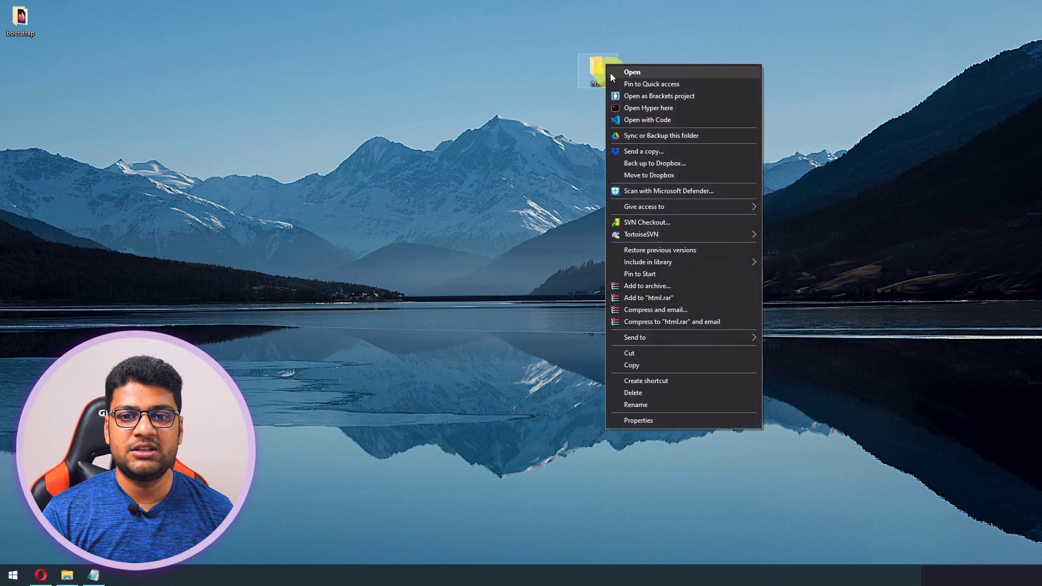
{"action": "left_click", "coordinate": [654, 126]}
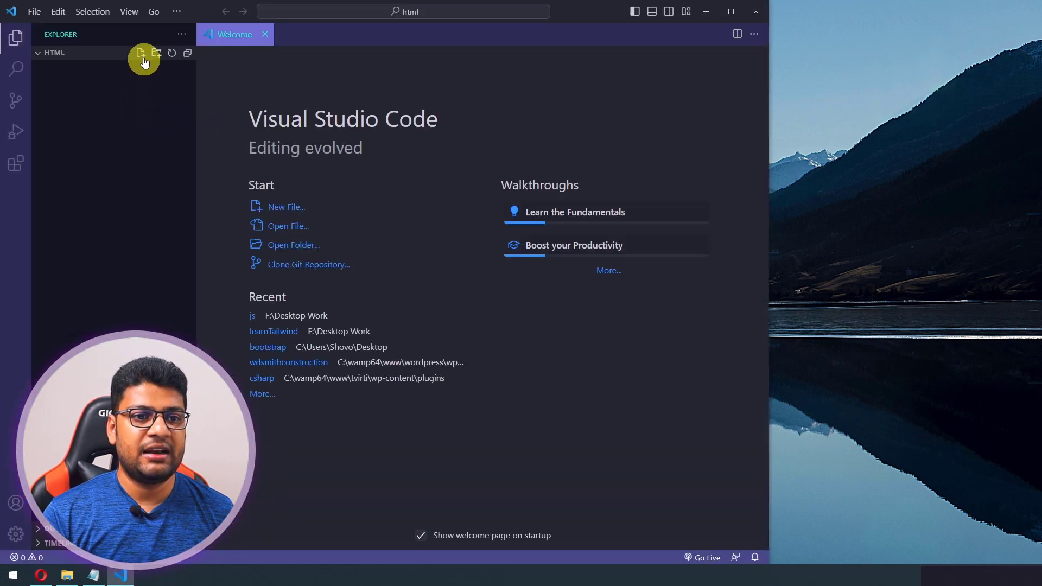
Create index.html with an HTML5 boilerplate and save it.
{"action": "left_click", "coordinate": [141, 53]}
{"action": "type", "text": "inde"}
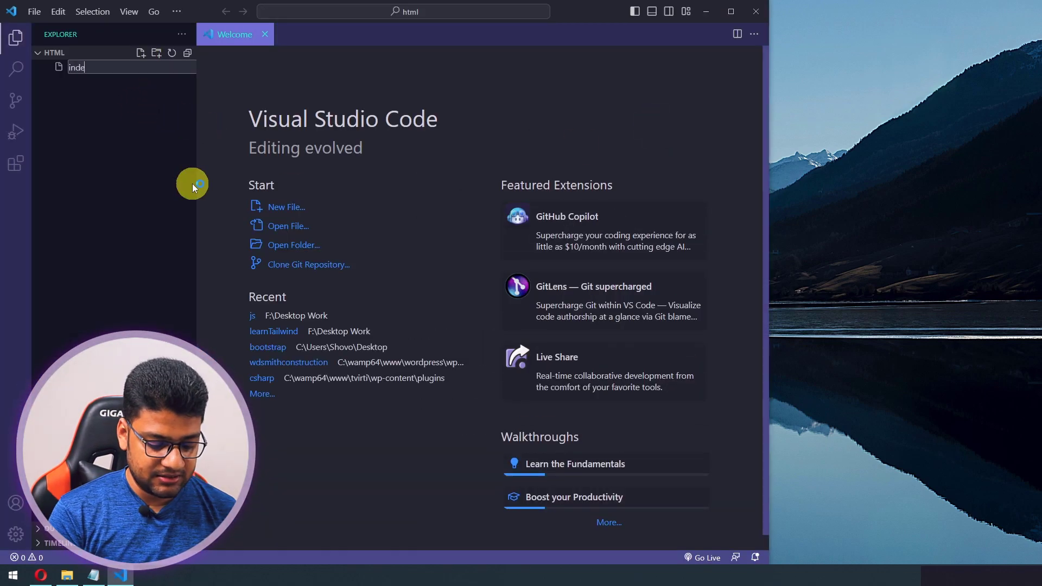
{"action": "type", "text": "x.html"}
{"action": "key", "text": "Return"}
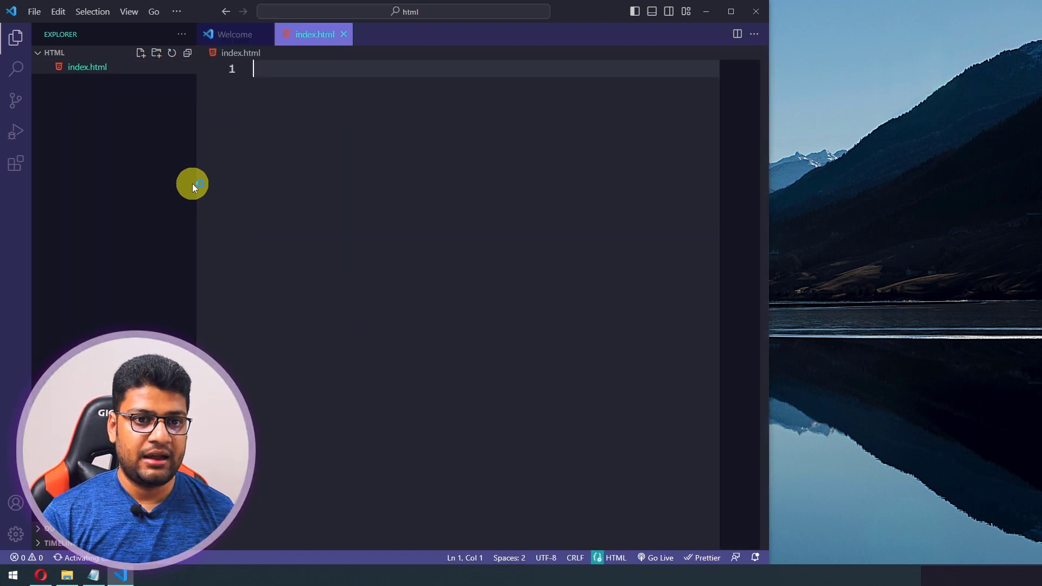
{"action": "type", "text": "!"}
{"action": "key", "text": "Tab"}
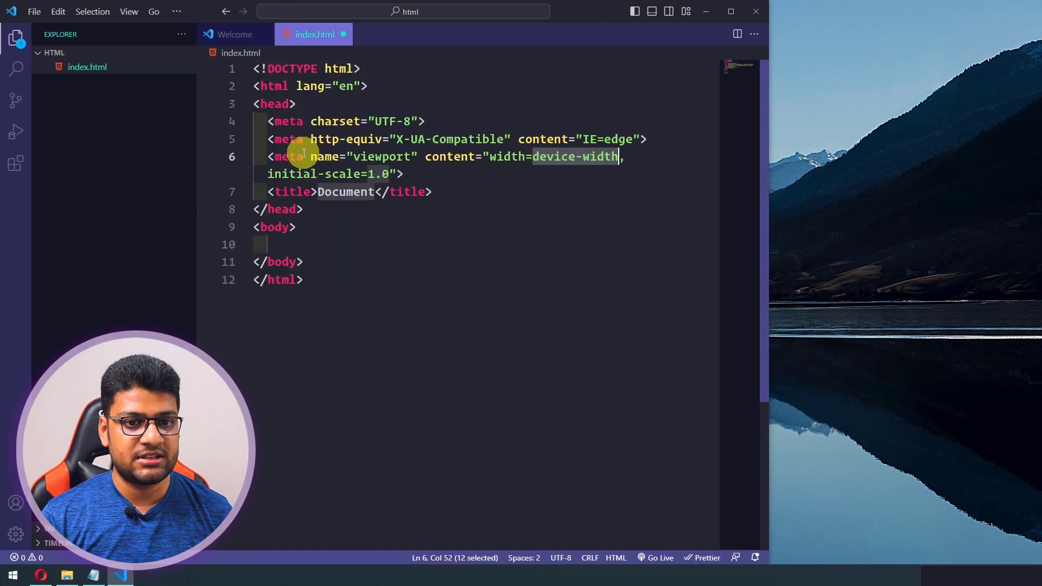
{"action": "key", "text": "ctrl+s"}
Create style.css in the html folder.
{"action": "left_click", "coordinate": [264, 35]}
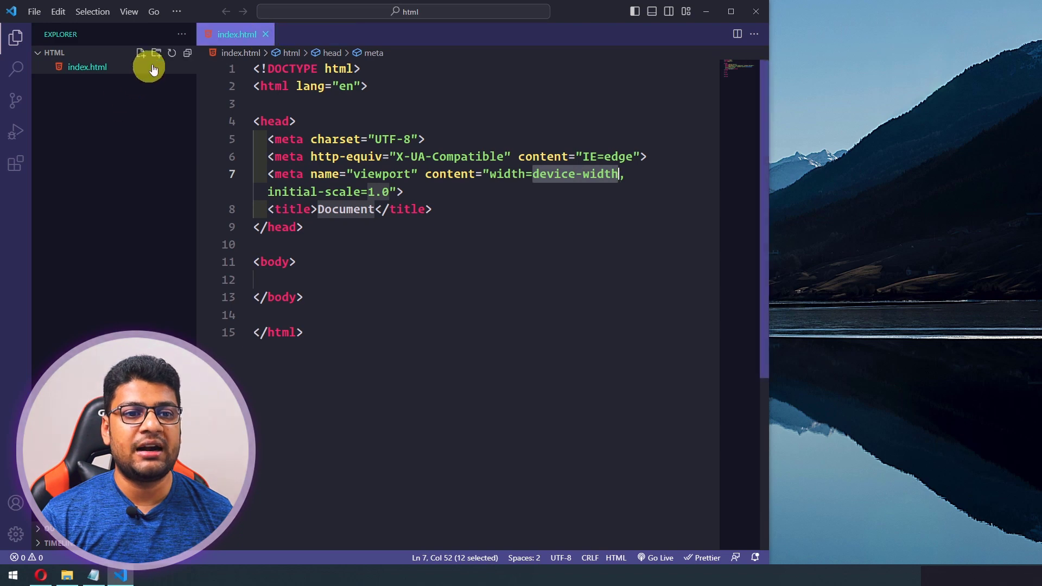
{"action": "left_click", "coordinate": [142, 52]}
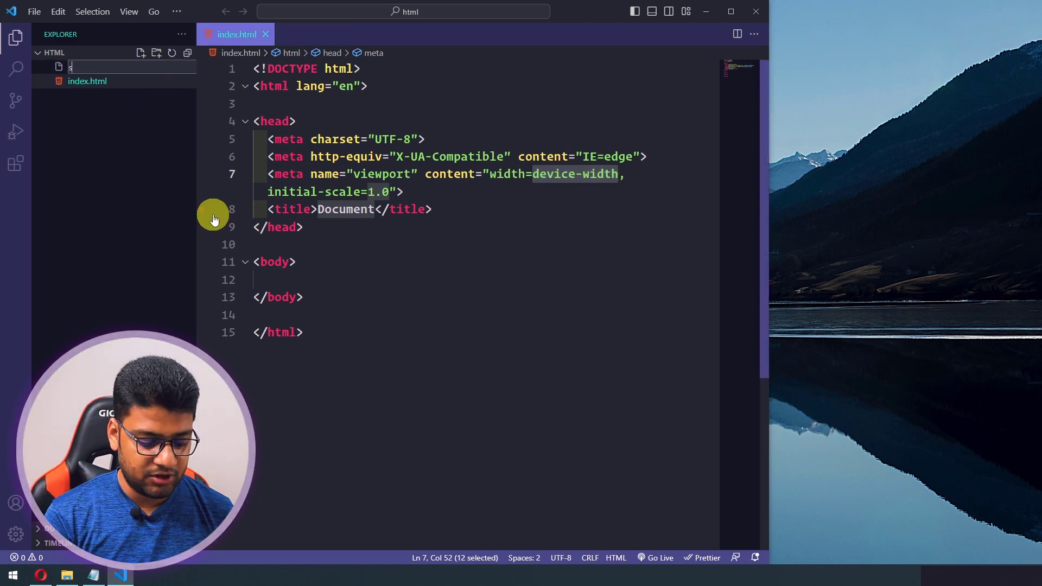
{"action": "type", "text": "style."}
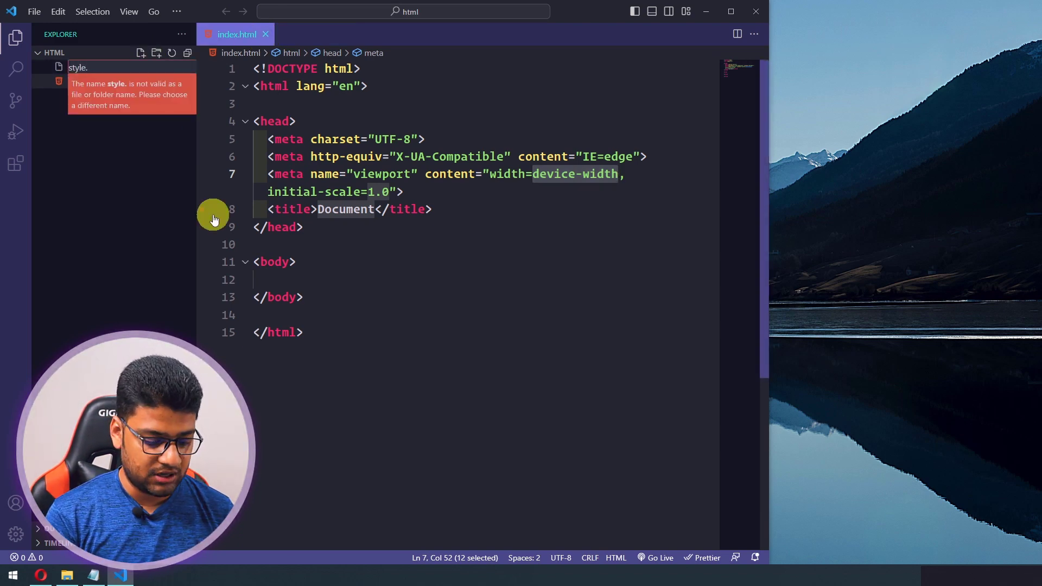
{"action": "type", "text": "css"}
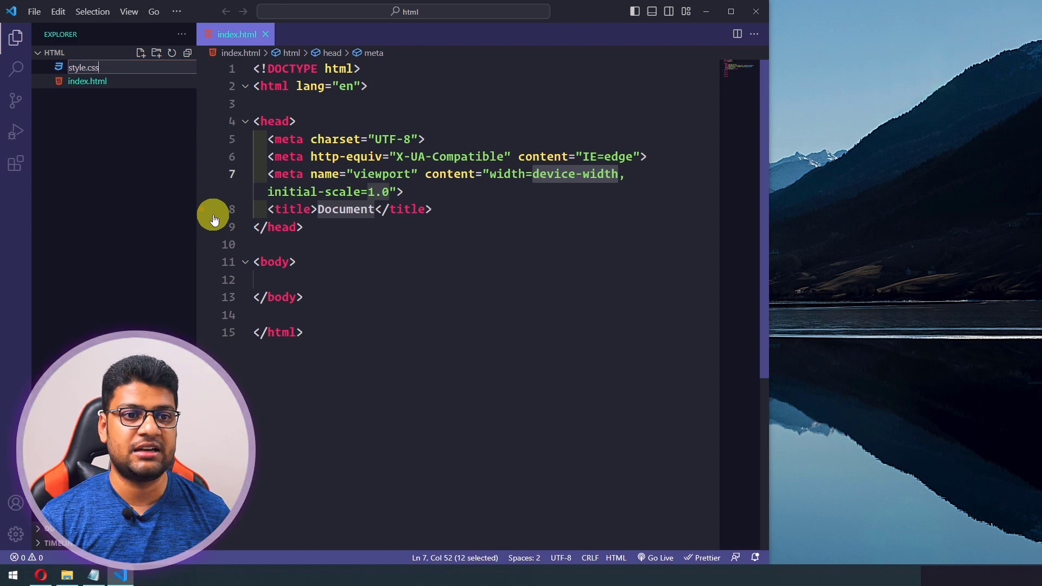
{"action": "left_click", "coordinate": [467, 209]}
Link style.css as a stylesheet below the title in index.html.
{"action": "left_click", "coordinate": [237, 34]}
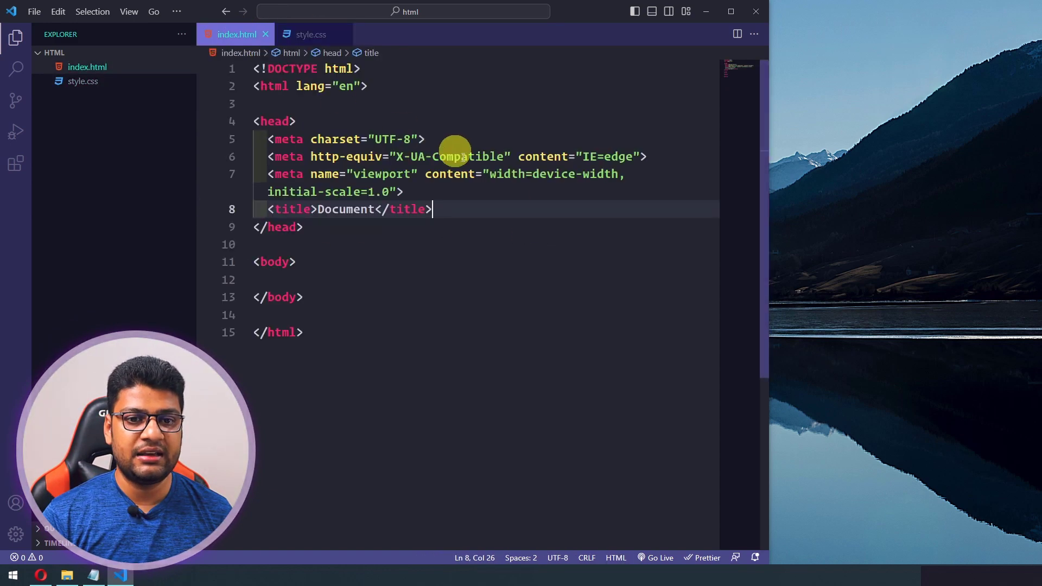
{"action": "key", "text": "Return"}
{"action": "type", "text": "lin"}
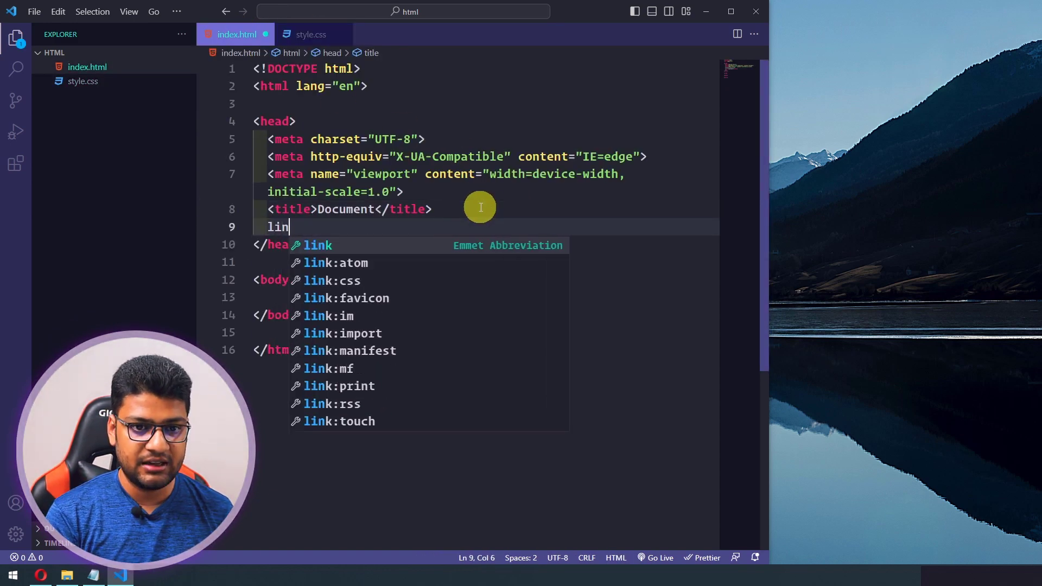
{"action": "key", "text": "Down"}
{"action": "key", "text": "Down"}
{"action": "key", "text": "Return"}
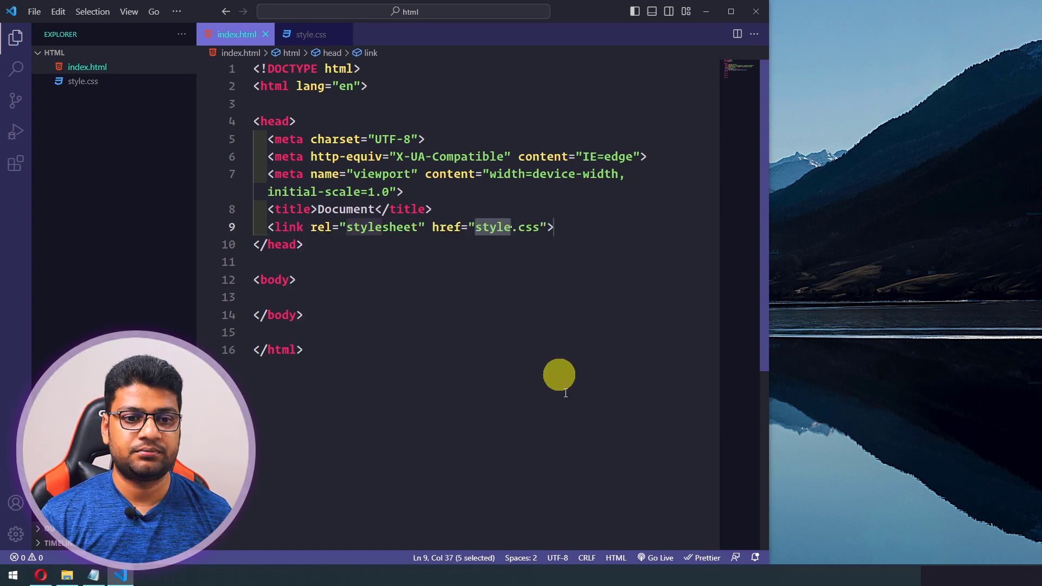
Add an empty div to the body and open the page with Live Server.
{"action": "left_click", "coordinate": [305, 297]}
{"action": "type", "text": "div"}
{"action": "key", "text": "Return"}
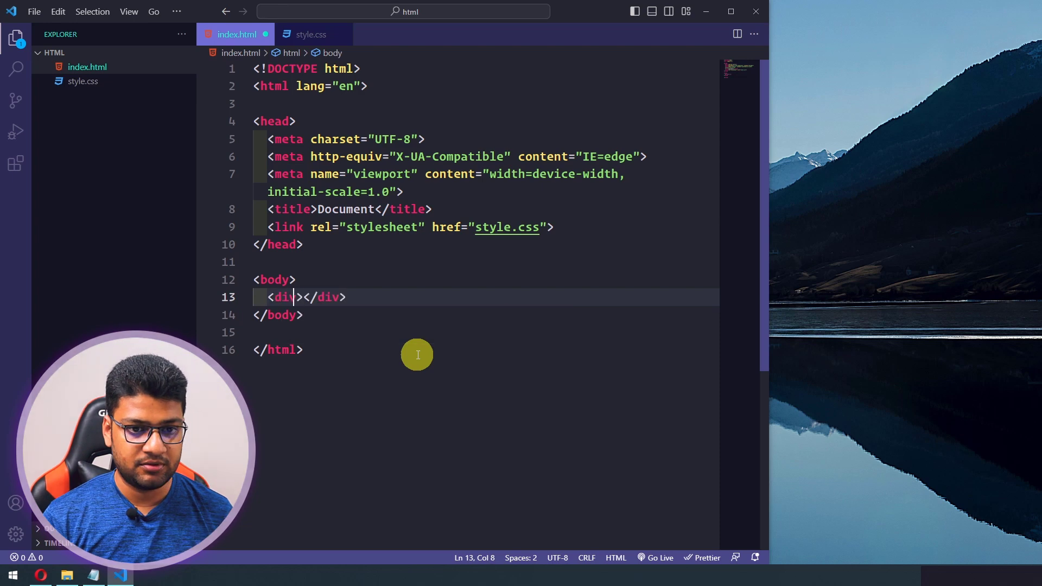
{"action": "right_click", "coordinate": [396, 298]}
{"action": "left_click", "coordinate": [466, 517]}
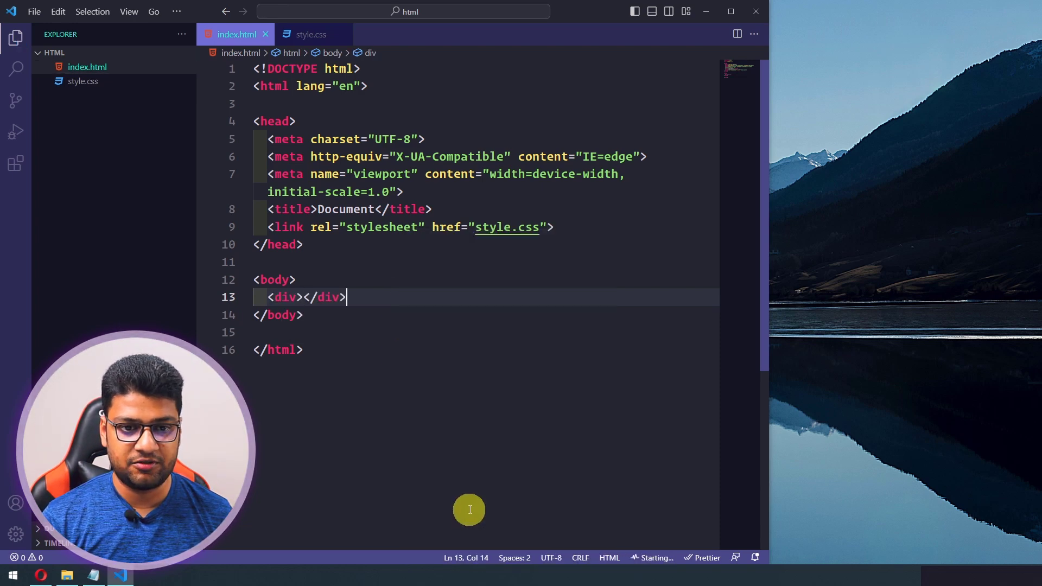
Start a div rule in style.css with width 250px.
{"action": "key", "text": "ctrl+Tab"}
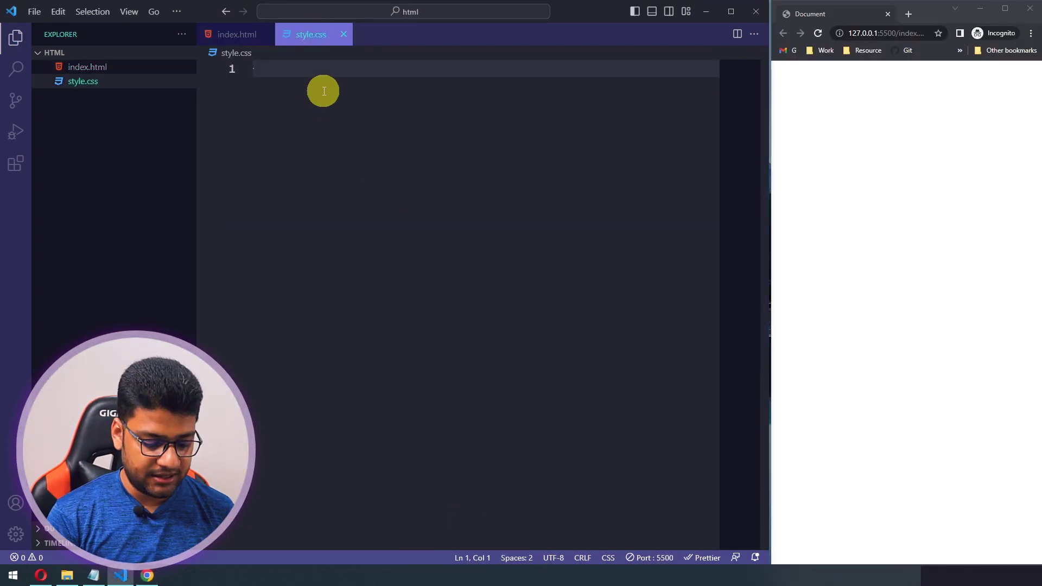
{"action": "type", "text": "div"}
{"action": "key", "text": "Escape"}
{"action": "type", "text": "{"}
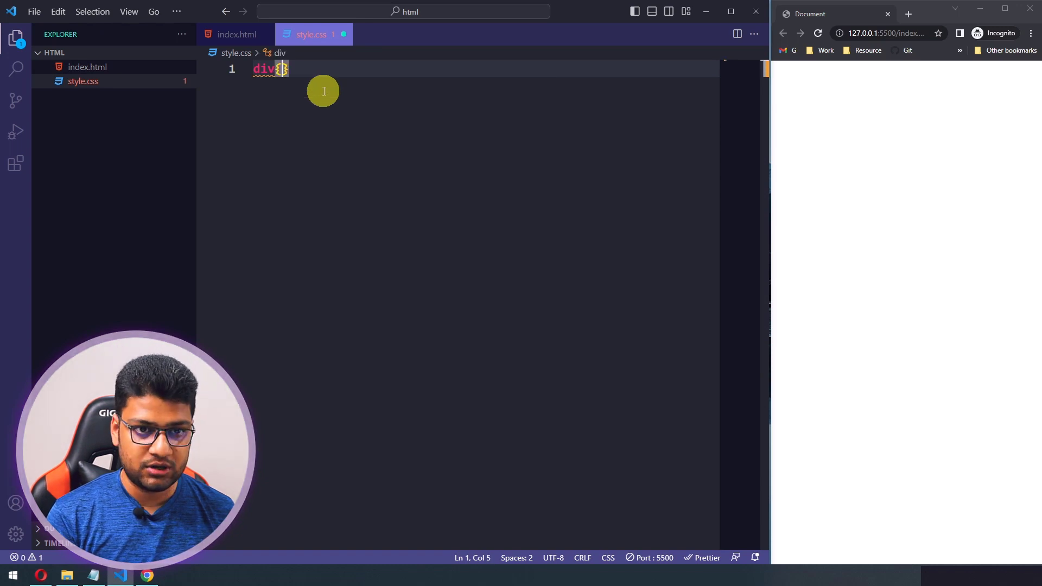
{"action": "key", "text": "Return"}
{"action": "type", "text": "w"}
{"action": "key", "text": "Down"}
{"action": "key", "text": "Return"}
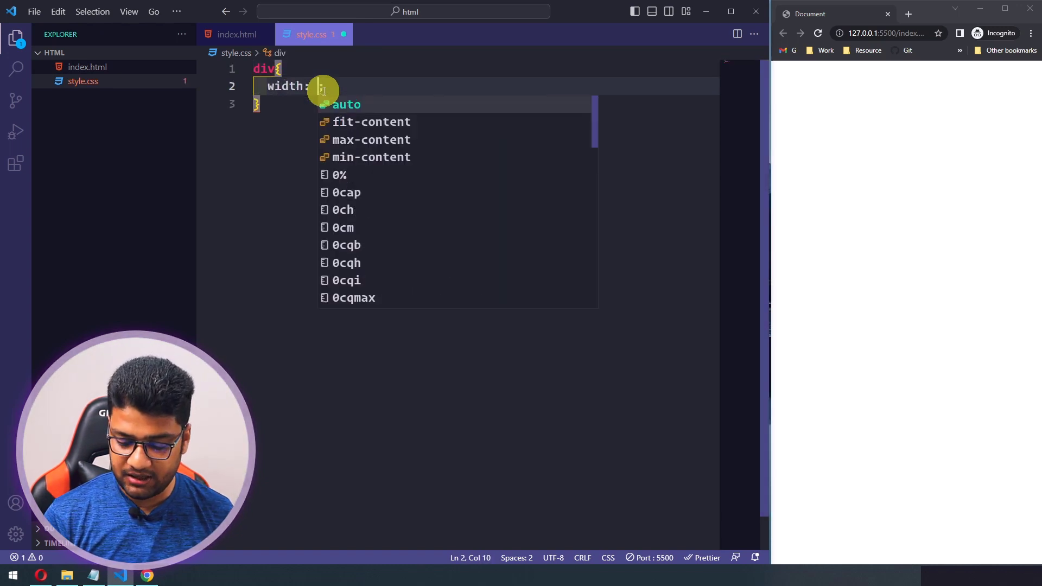
{"action": "type", "text": "250"}
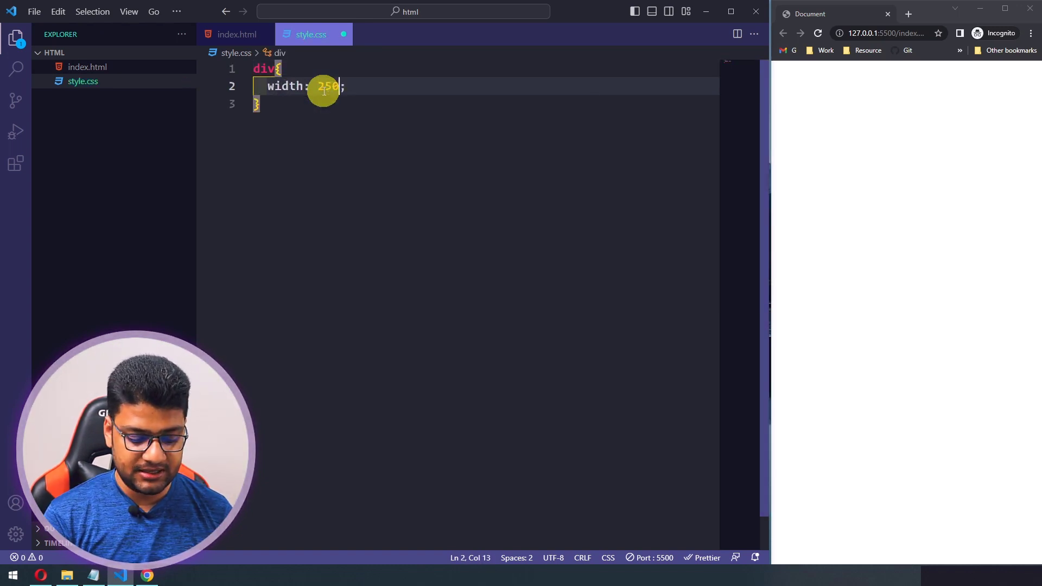
{"action": "type", "text": "px"}
{"action": "key", "text": "End"}
Add height 250px and margin 50px auto to the div rule.
{"action": "key", "text": "Return"}
{"action": "type", "text": "he"}
{"action": "key", "text": "Return"}
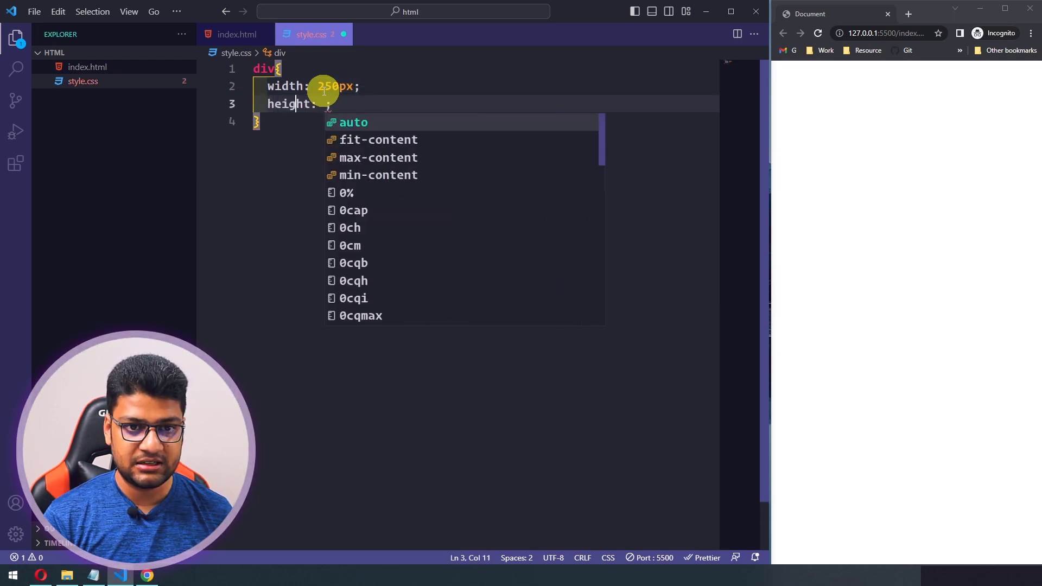
{"action": "type", "text": "250px"}
{"action": "key", "text": "End"}
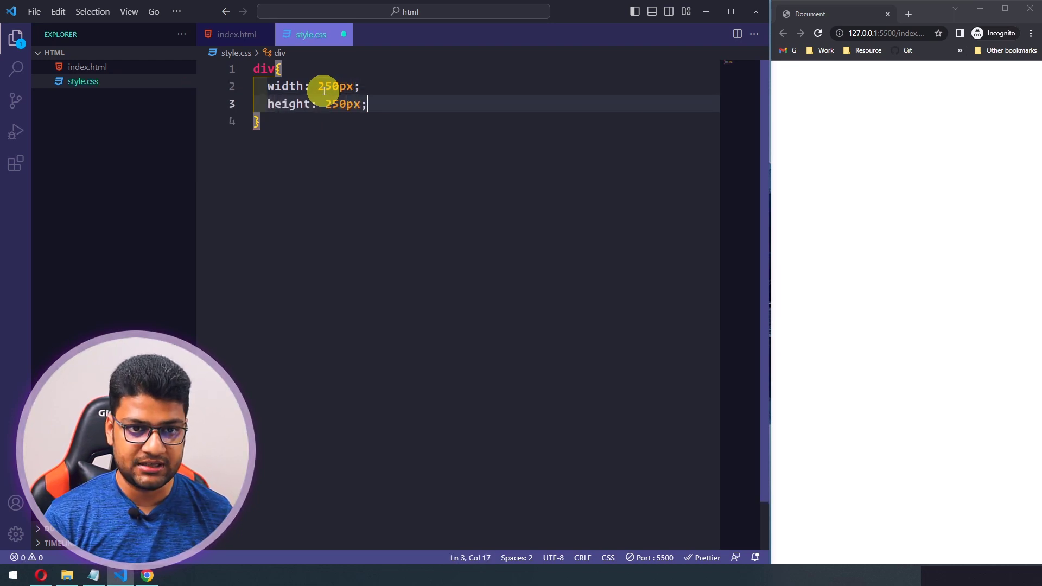
{"action": "key", "text": "Return"}
{"action": "type", "text": "mar"}
{"action": "key", "text": "Return"}
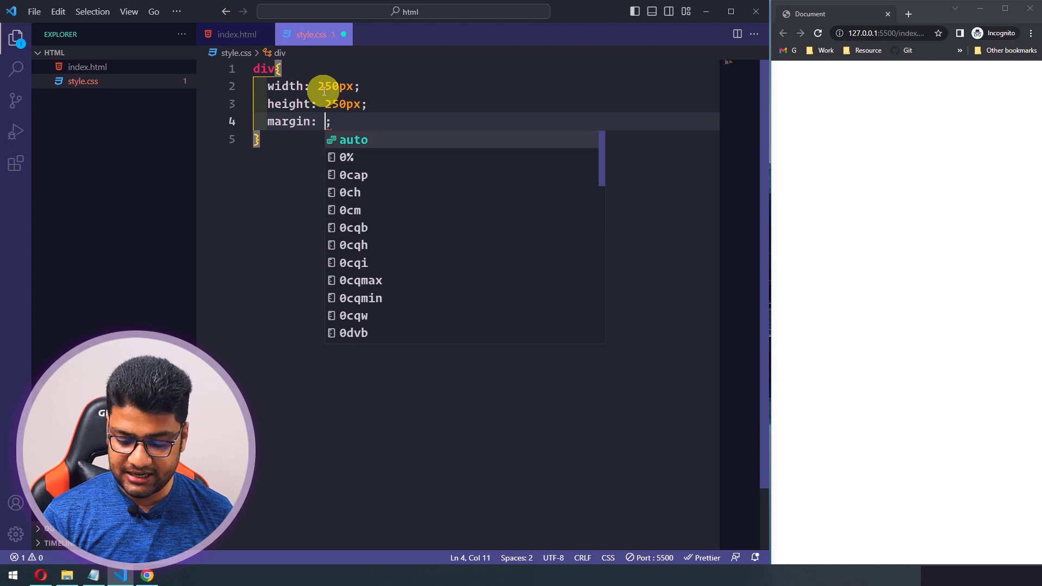
{"action": "type", "text": "50px auto"}
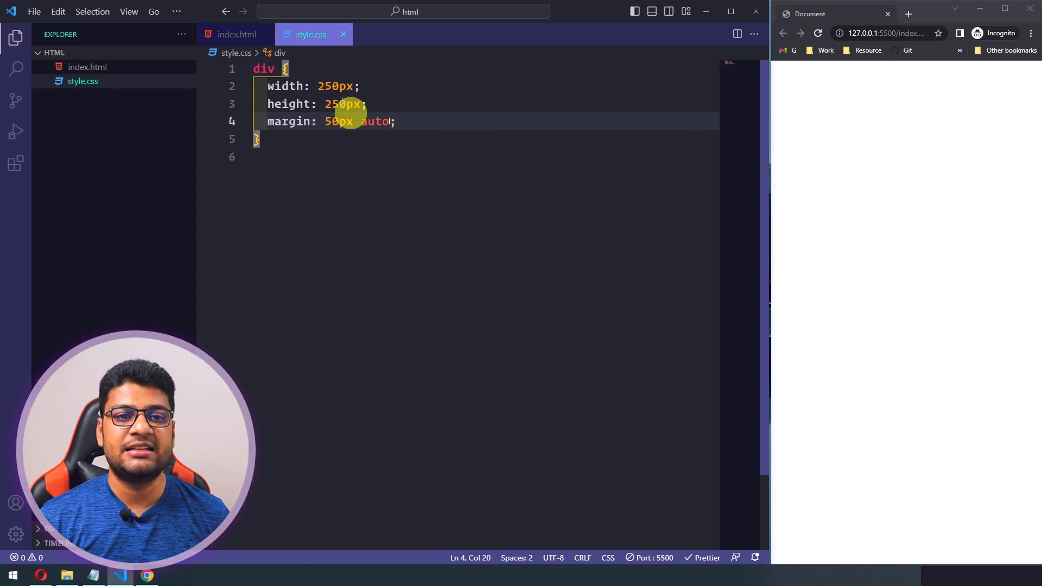
Check index.html, return to style.css, and bring up the Smooth Shadow page.
{"action": "left_click", "coordinate": [243, 36]}
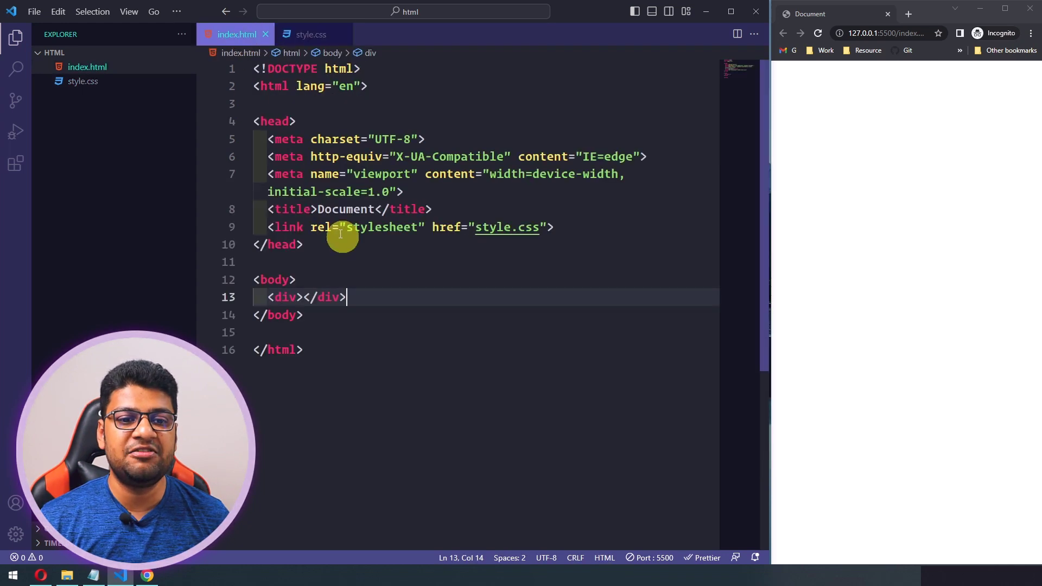
{"action": "left_click", "coordinate": [297, 33]}
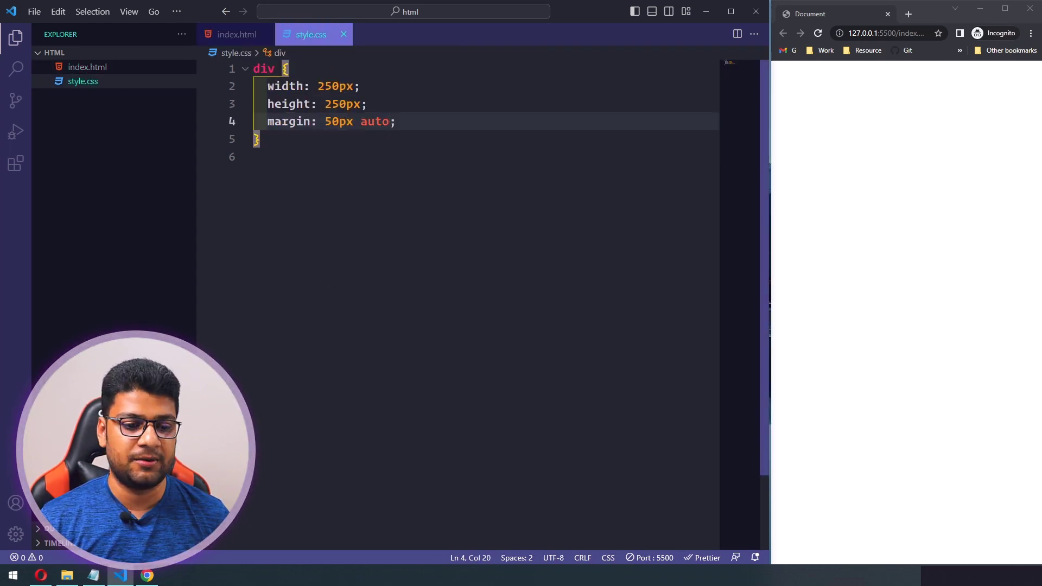
{"action": "left_click", "coordinate": [41, 576]}
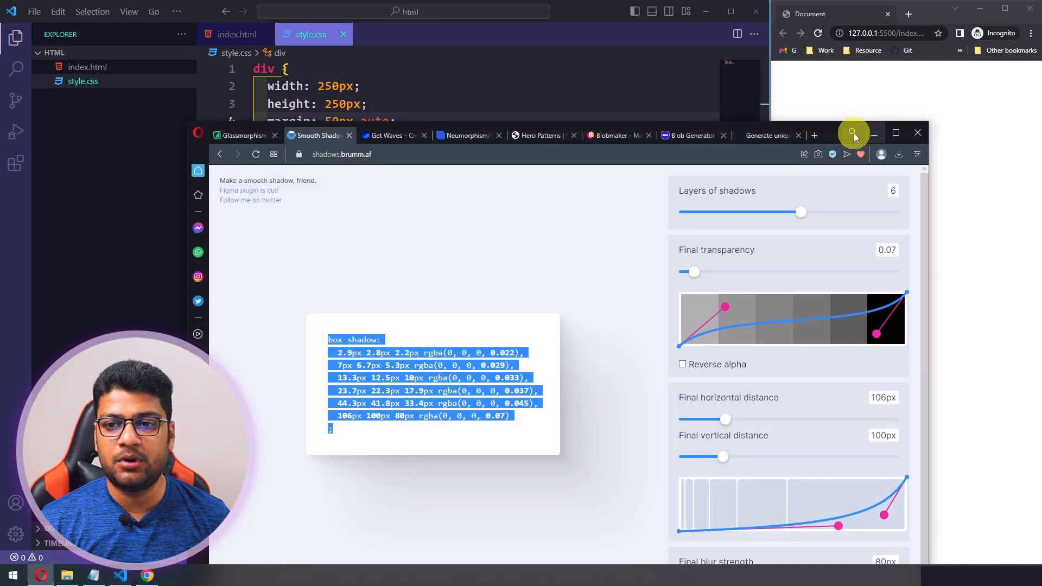
Maximize the browser and select the six-layer box-shadow code.
{"action": "left_click", "coordinate": [897, 133]}
{"action": "left_click", "coordinate": [407, 304]}
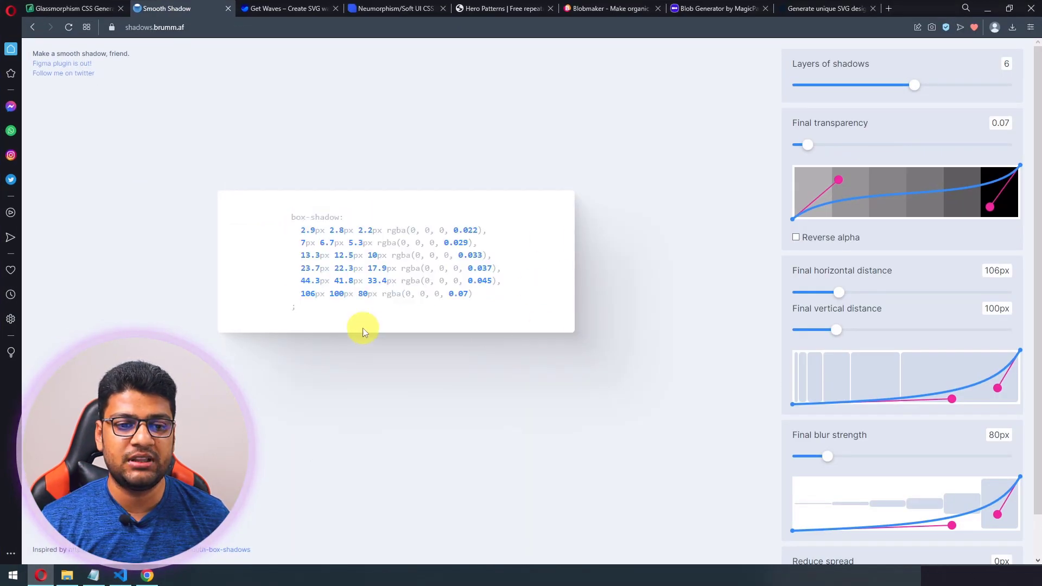
{"action": "left_click", "coordinate": [318, 314]}
{"action": "key", "text": "ctrl+c"}
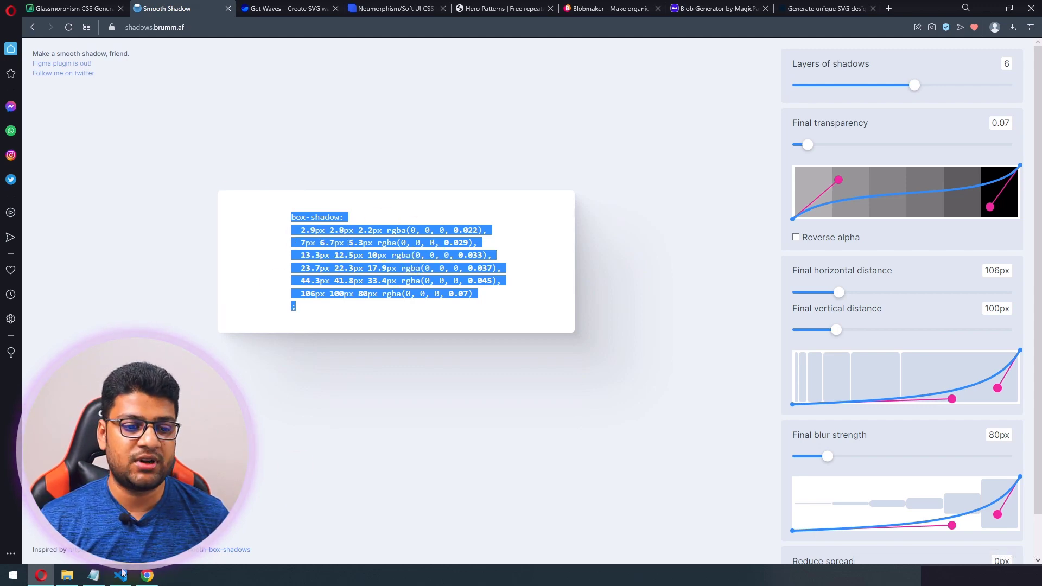
Paste the box-shadow under margin in style.css, save, and go to Get Waves.
{"action": "left_click", "coordinate": [45, 581]}
{"action": "key", "text": "Return"}
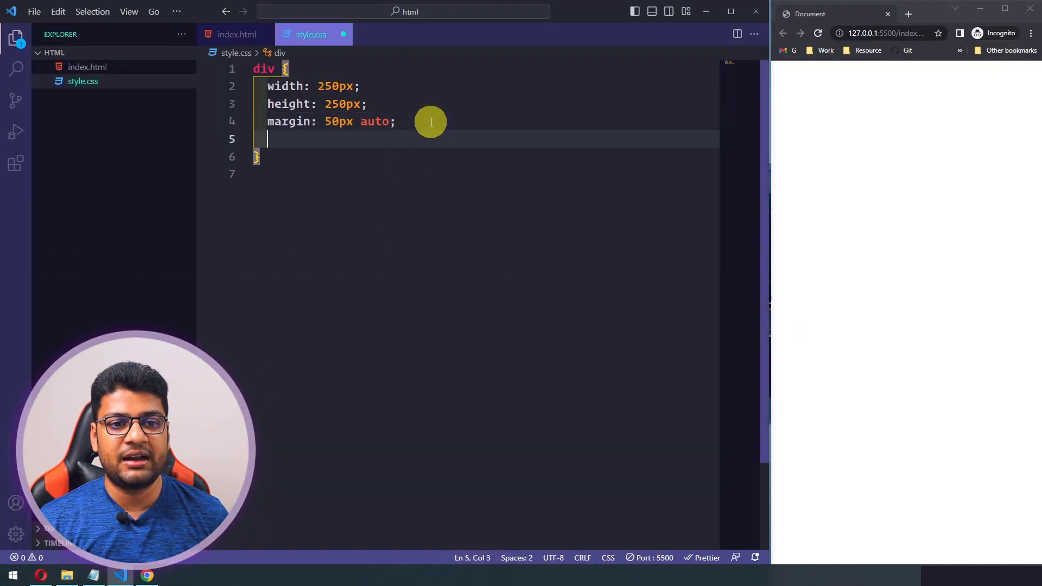
{"action": "key", "text": "ctrl+v"}
{"action": "key", "text": "ctrl+s"}
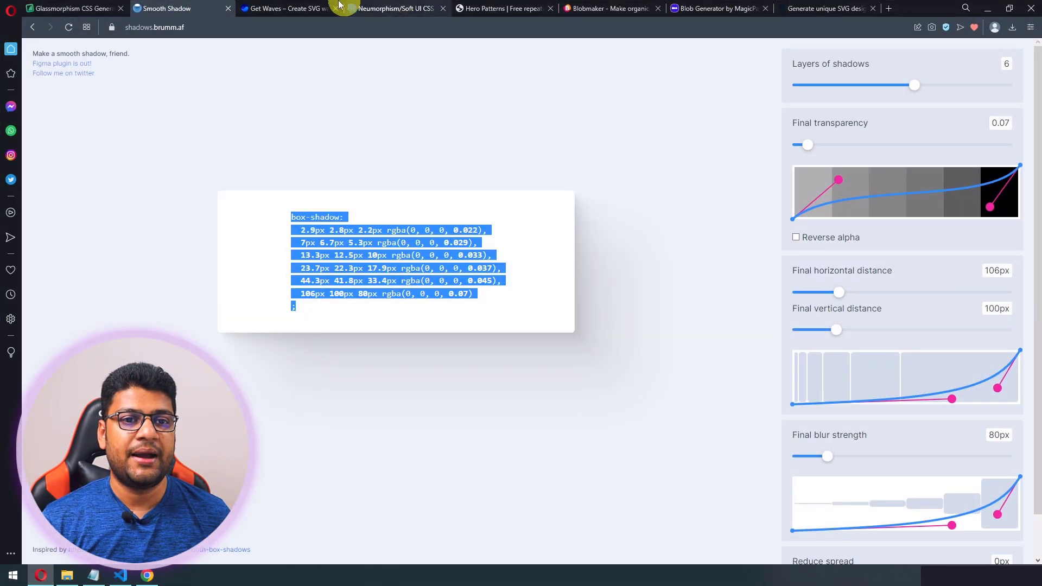
{"action": "left_click", "coordinate": [321, 8]}
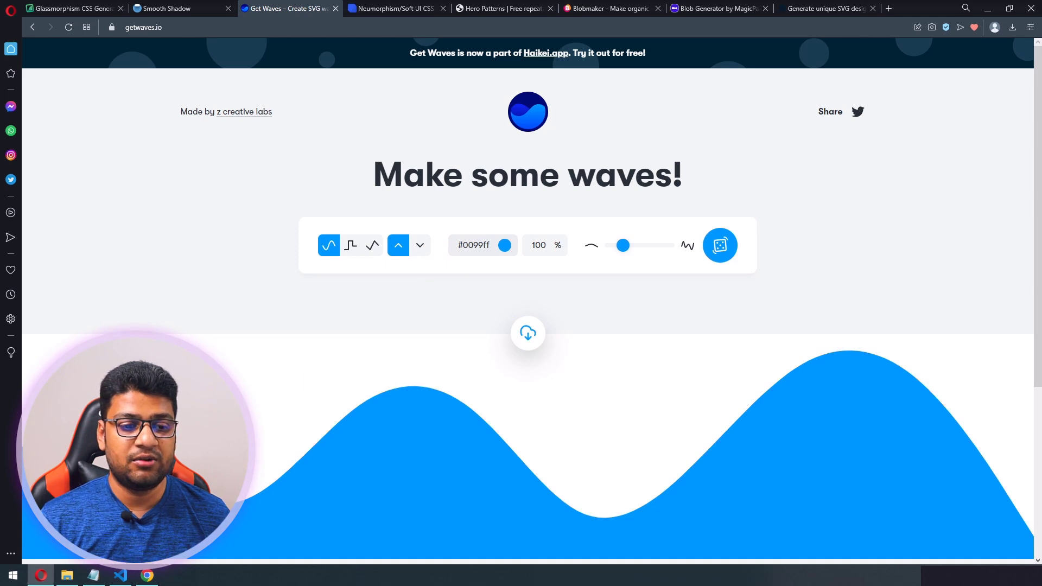
Make the wave smooth and curved, facing upward.
{"action": "left_click", "coordinate": [420, 245]}
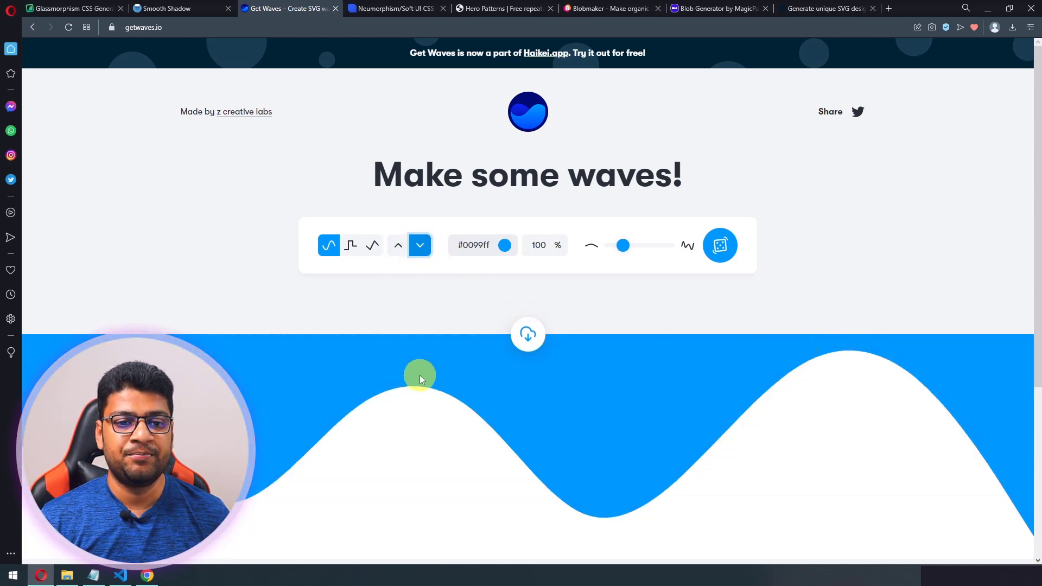
{"action": "left_click", "coordinate": [350, 250]}
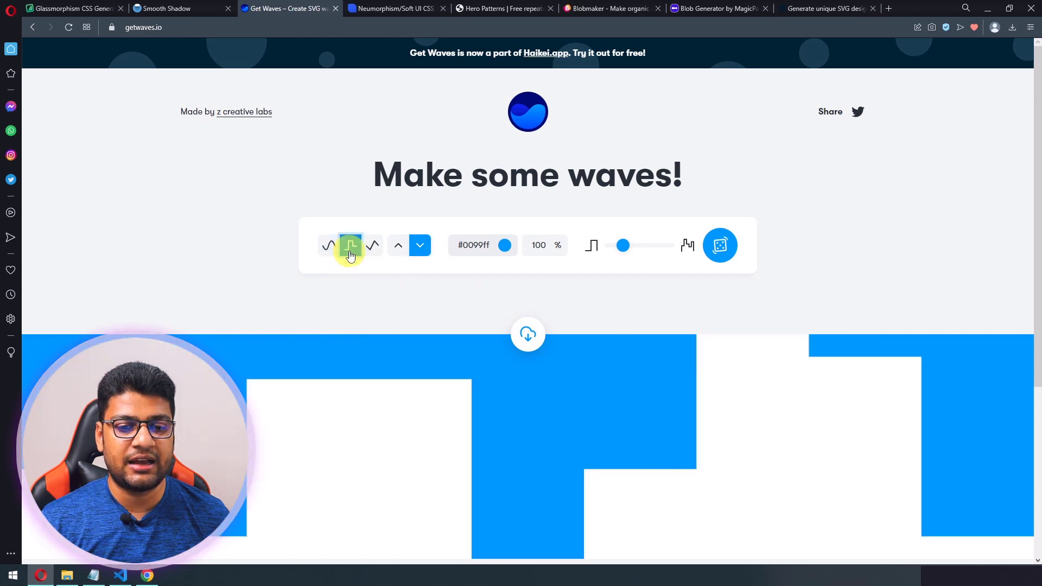
{"action": "left_click", "coordinate": [373, 249]}
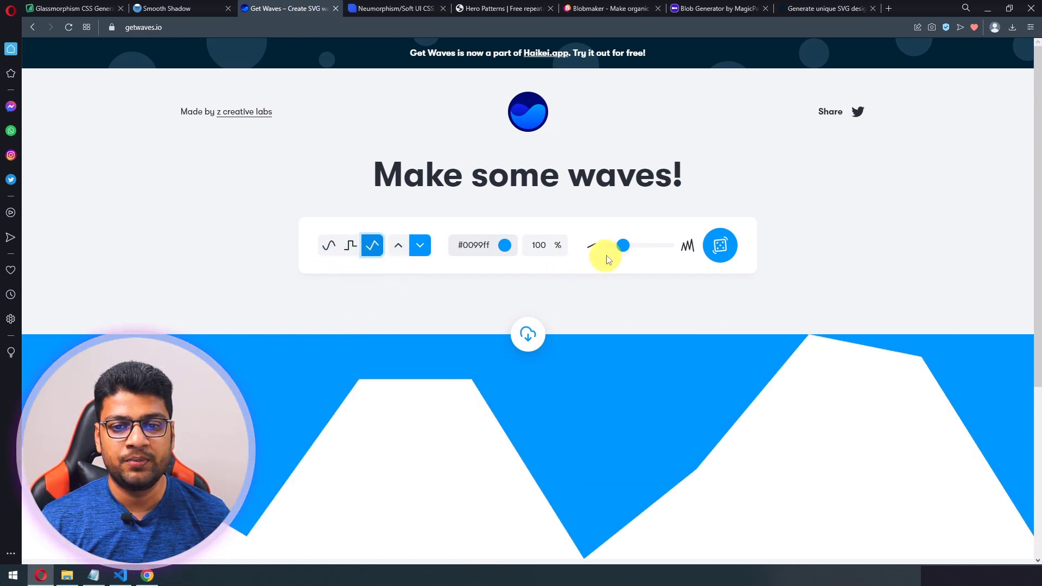
{"action": "mouse_move", "coordinate": [623, 254]}
{"action": "left_mouse_down"}
{"action": "mouse_move", "coordinate": [610, 250]}
{"action": "mouse_move", "coordinate": [624, 250]}
{"action": "left_mouse_up"}
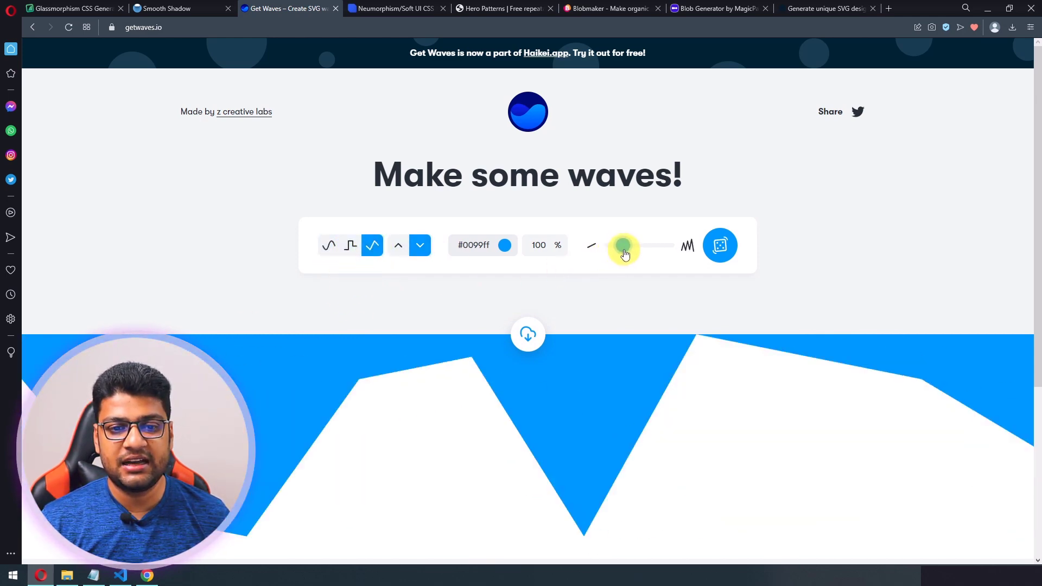
{"action": "left_click", "coordinate": [330, 246]}
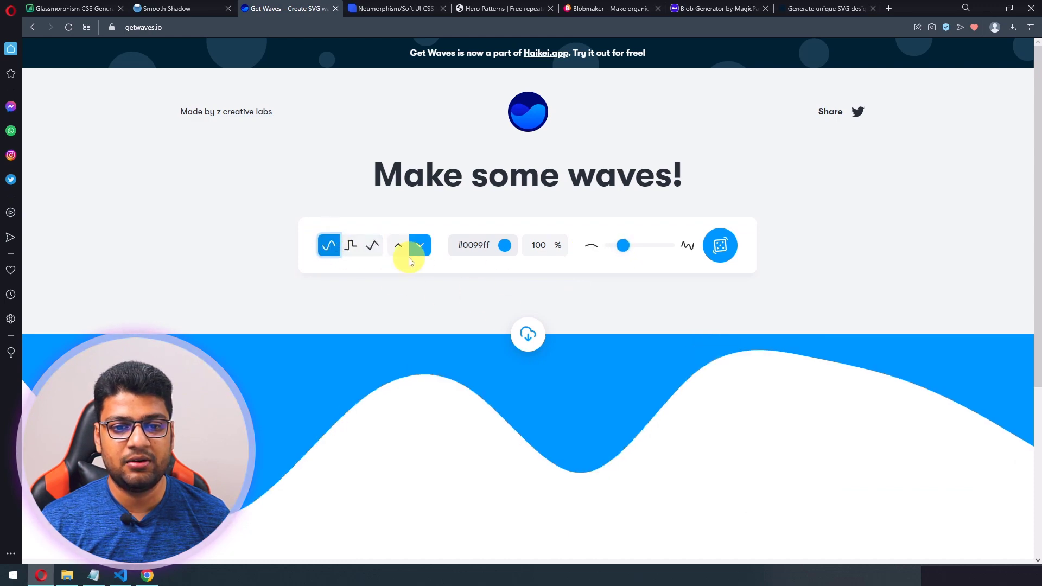
{"action": "left_click", "coordinate": [398, 245]}
Recolour the wave orange, #ff5500.
{"action": "left_click", "coordinate": [467, 245]}
{"action": "left_click", "coordinate": [466, 277]}
{"action": "left_click", "coordinate": [484, 275]}
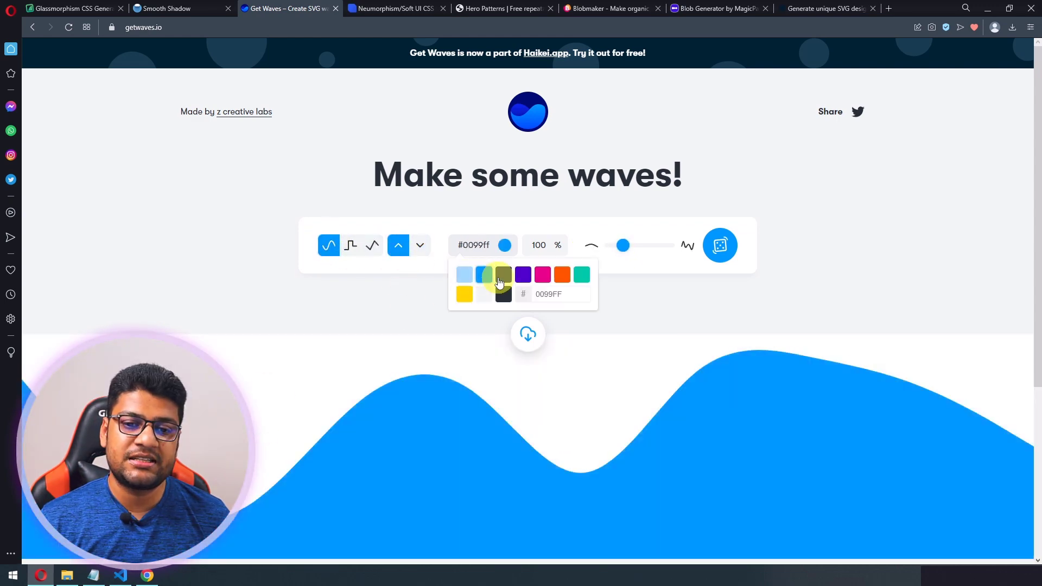
{"action": "left_click", "coordinate": [504, 275]}
{"action": "left_click", "coordinate": [563, 275]}
{"action": "double_click", "coordinate": [571, 293]}
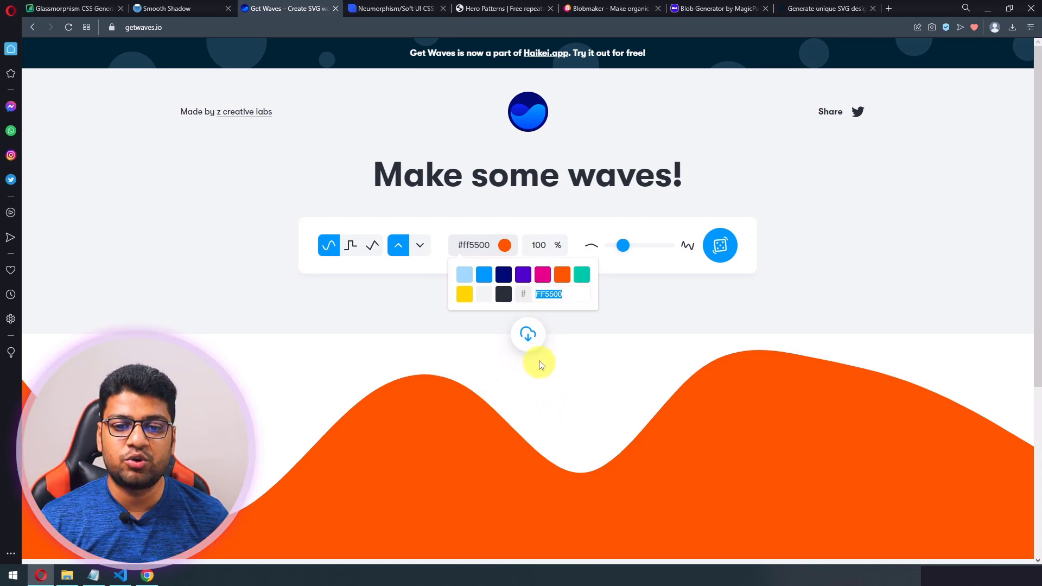
{"action": "left_click", "coordinate": [526, 338]}
Select the wave's SVG download code, then switch to the Neumorphism generator.
{"action": "left_click", "coordinate": [528, 334]}
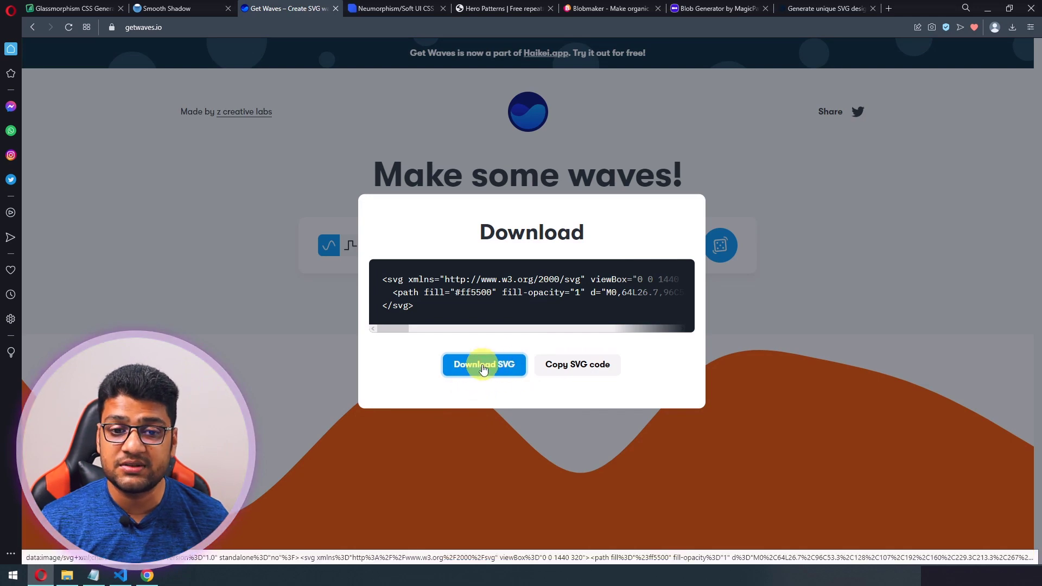
{"action": "left_click_drag", "start_coordinate": [383, 279], "coordinate": [427, 313]}
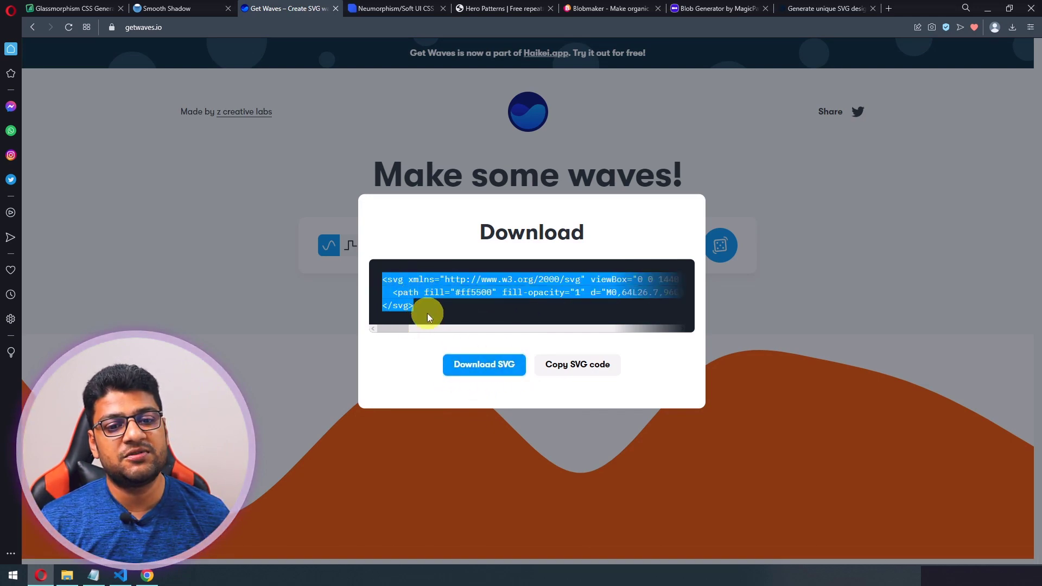
{"action": "left_click", "coordinate": [299, 298]}
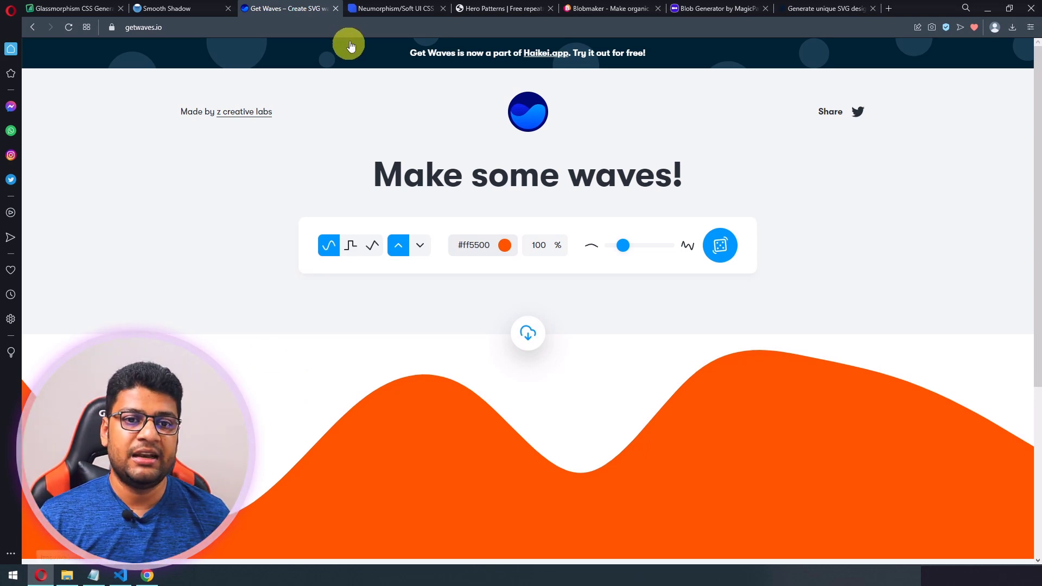
{"action": "left_click", "coordinate": [369, 10]}
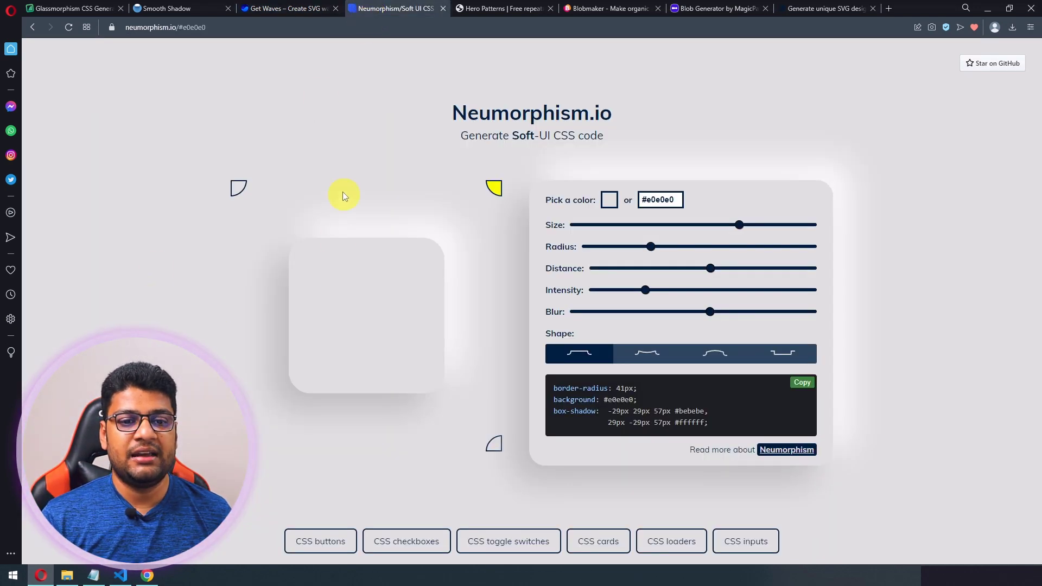
Light the neumorphic shape from bottom-right, size about 290px, radius 43px.
{"action": "left_click", "coordinate": [188, 9]}
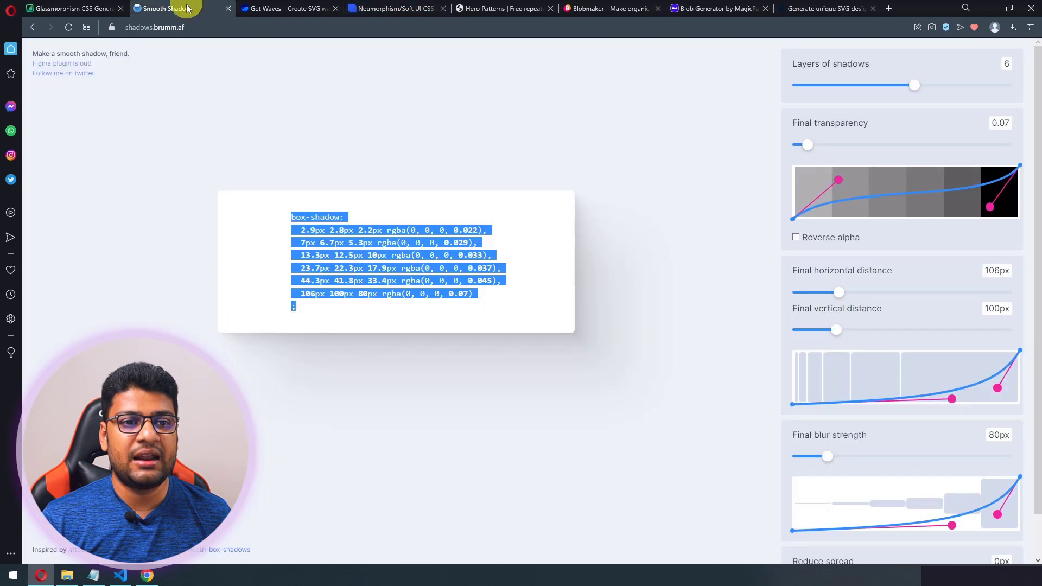
{"action": "left_click", "coordinate": [415, 9]}
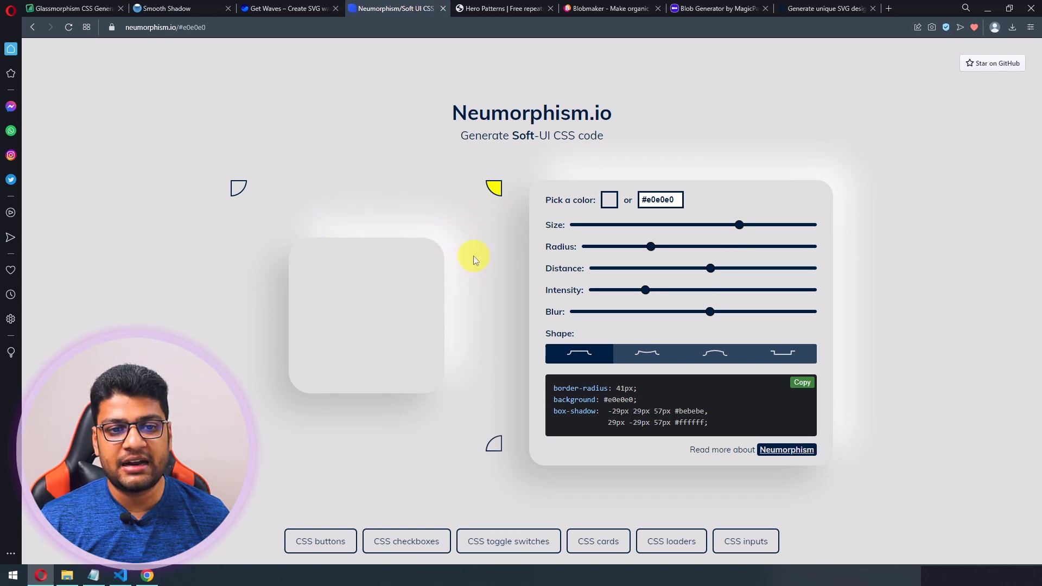
{"action": "left_click", "coordinate": [240, 190]}
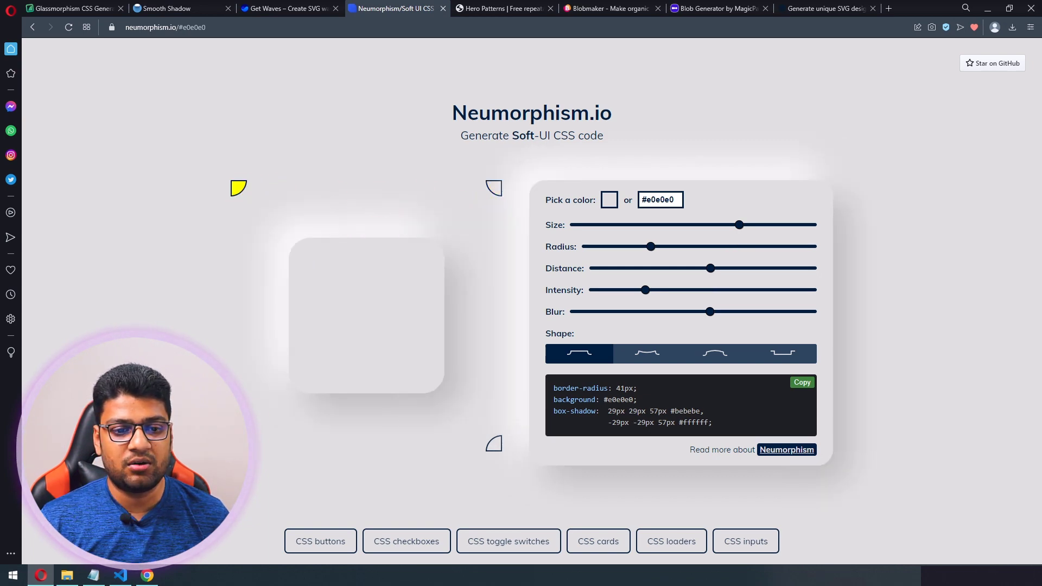
{"action": "left_click", "coordinate": [239, 444]}
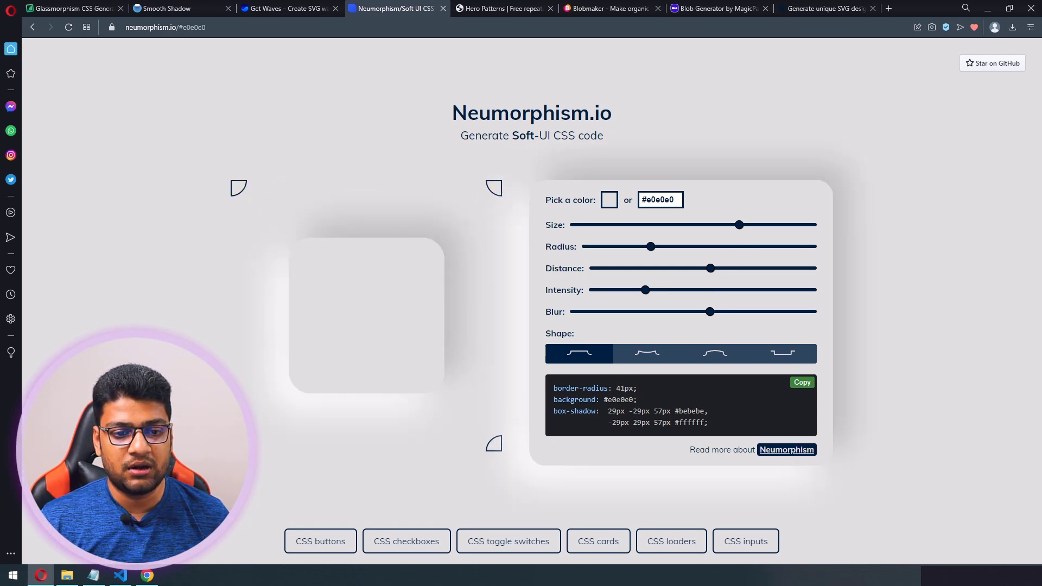
{"action": "left_click", "coordinate": [495, 452]}
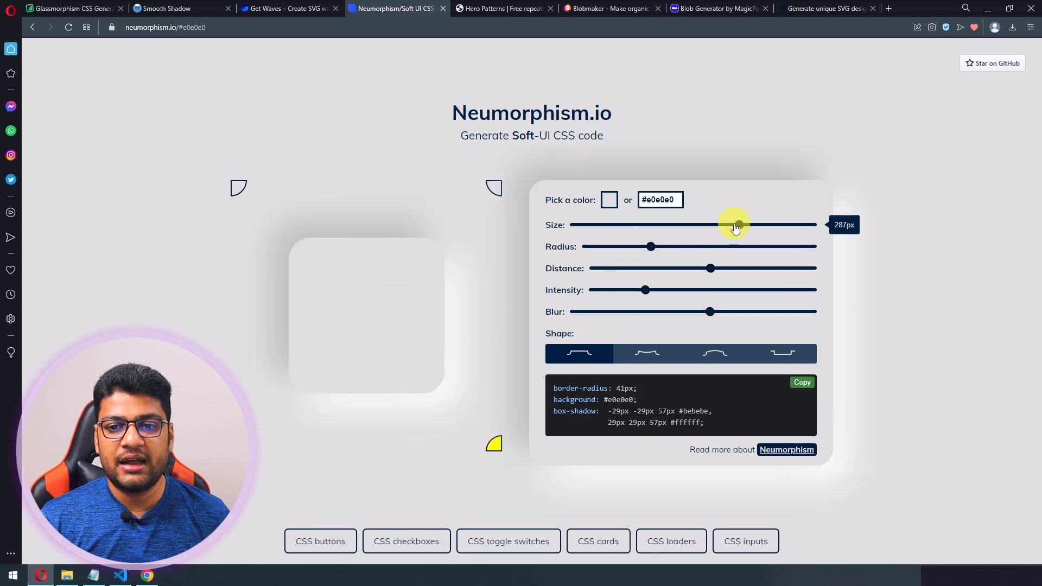
{"action": "left_click_drag", "start_coordinate": [736, 228], "coordinate": [642, 272]}
{"action": "left_click", "coordinate": [689, 276]}
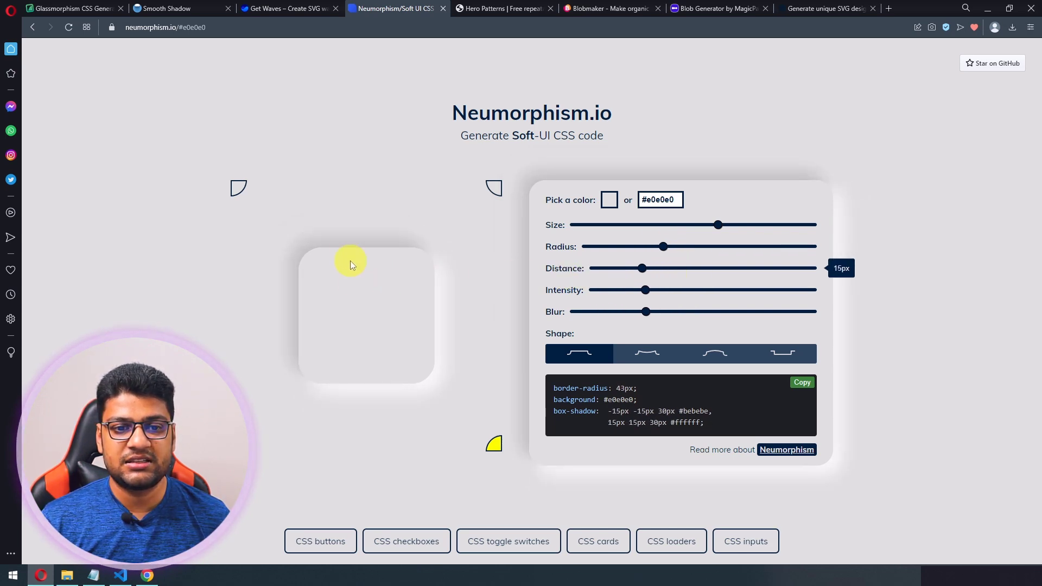
Compare the shape options and settle on concave.
{"action": "left_click", "coordinate": [645, 362]}
{"action": "left_click", "coordinate": [567, 354]}
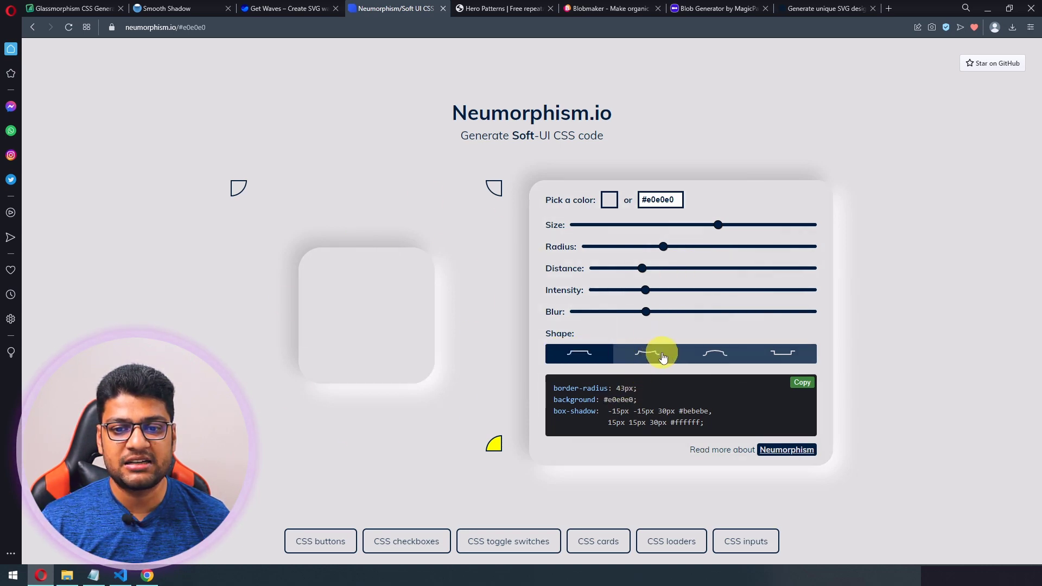
{"action": "left_click", "coordinate": [663, 357]}
{"action": "left_click", "coordinate": [721, 354]}
{"action": "left_click", "coordinate": [767, 353]}
{"action": "left_click", "coordinate": [709, 354]}
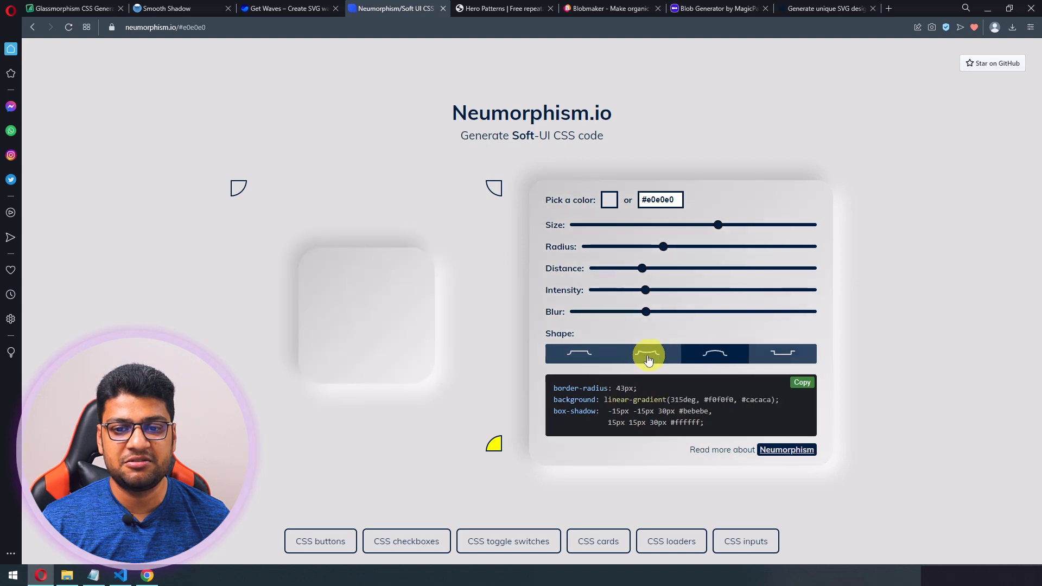
{"action": "left_click", "coordinate": [649, 359]}
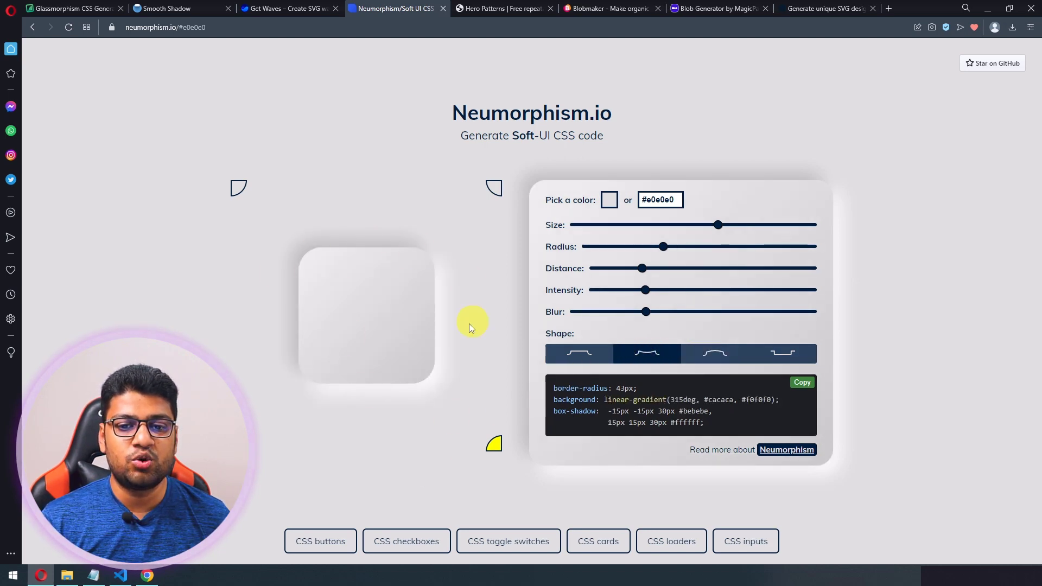
Copy the neumorphism CSS and select box-shadow lines 5–10 in style.css.
{"action": "left_click", "coordinate": [806, 385]}
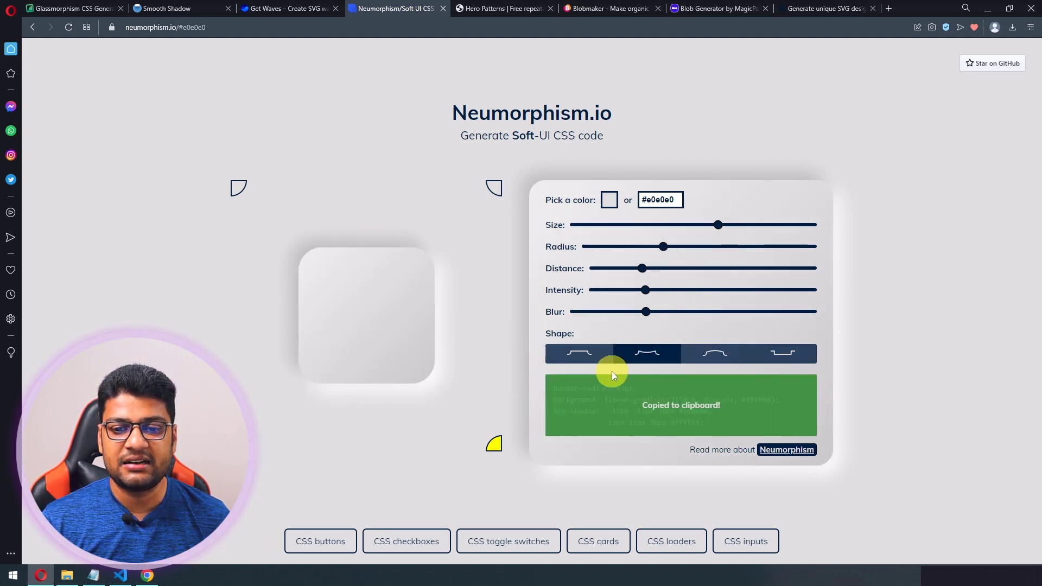
{"action": "left_click", "coordinate": [41, 576]}
{"action": "left_click_drag", "start_coordinate": [567, 228], "coordinate": [232, 143]}
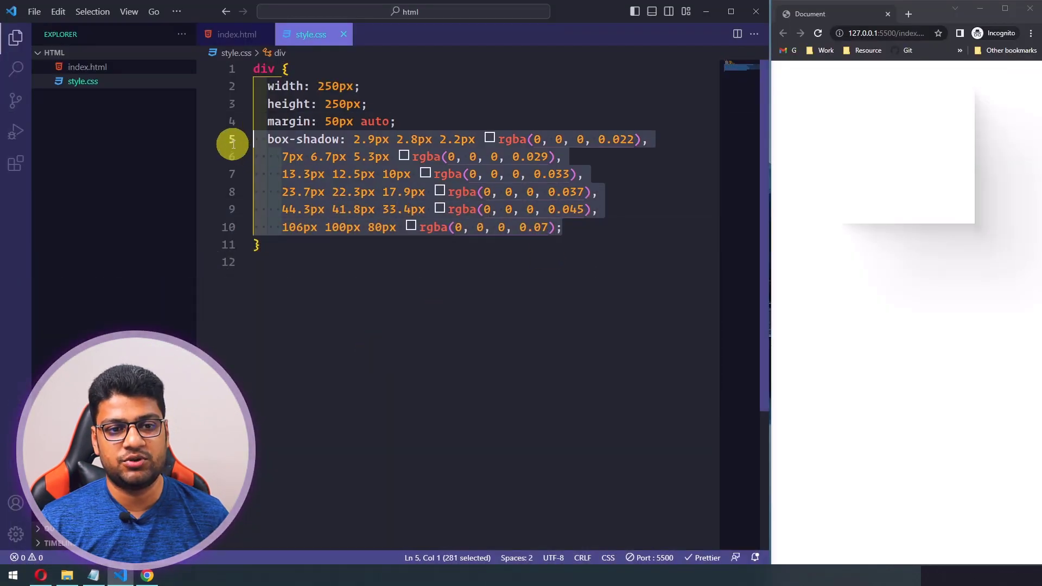
Paste the neumorphism CSS over the old box-shadow and save style.css.
{"action": "key", "text": "ctrl+v"}
{"action": "key", "text": "ctrl+s"}
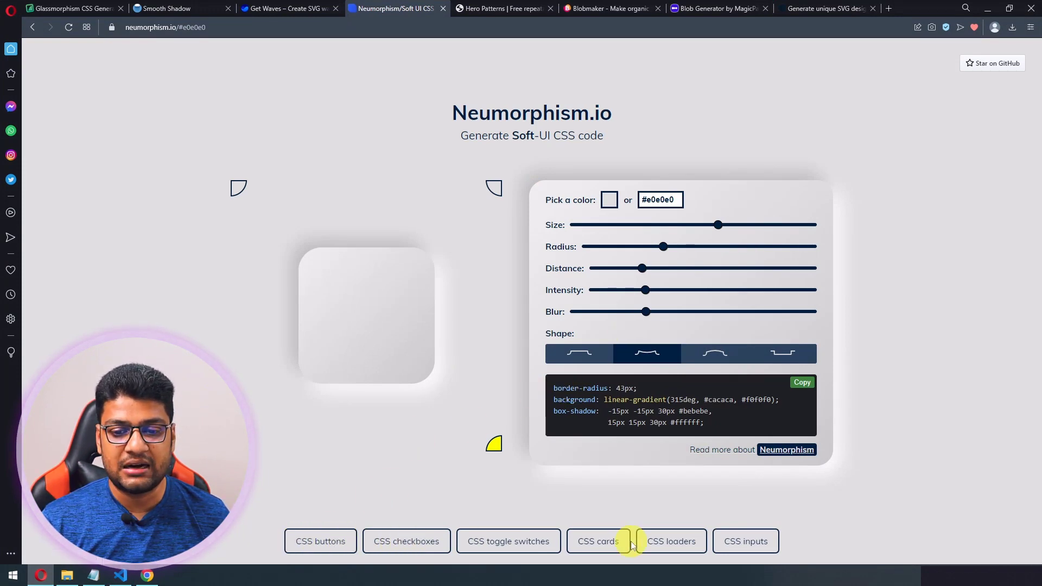
Open the Uiverse cards gallery and copy the Order validated card's HTML.
{"action": "middle_click", "coordinate": [595, 543]}
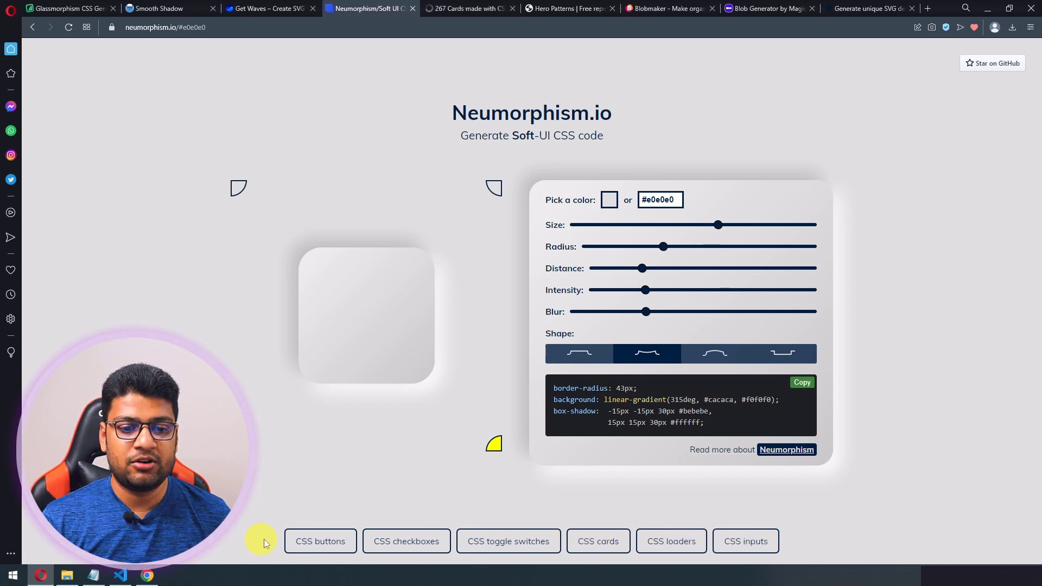
{"action": "middle_click", "coordinate": [325, 542]}
{"action": "left_click", "coordinate": [409, 9]}
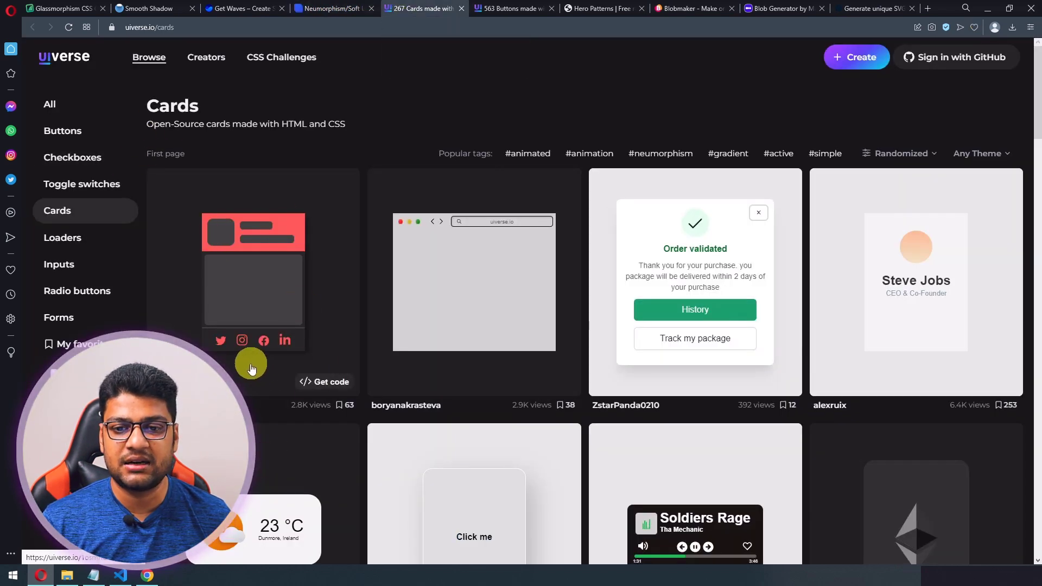
{"action": "scroll", "coordinate": [358, 412], "scroll_direction": "down", "scroll_amount": 1}
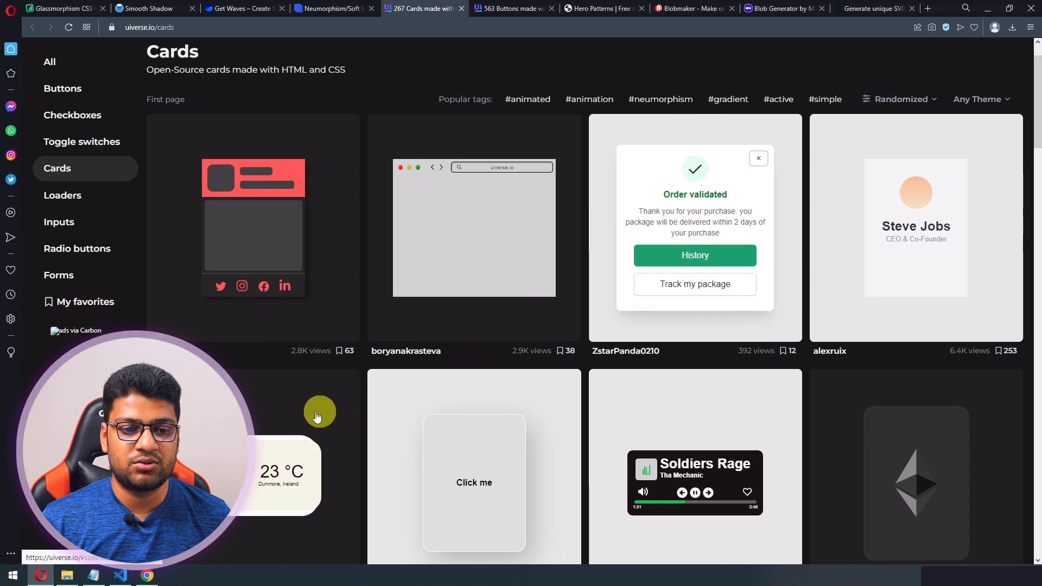
{"action": "mouse_move", "coordinate": [296, 490]}
{"action": "scroll", "coordinate": [285, 481], "scroll_direction": "down", "scroll_amount": 1}
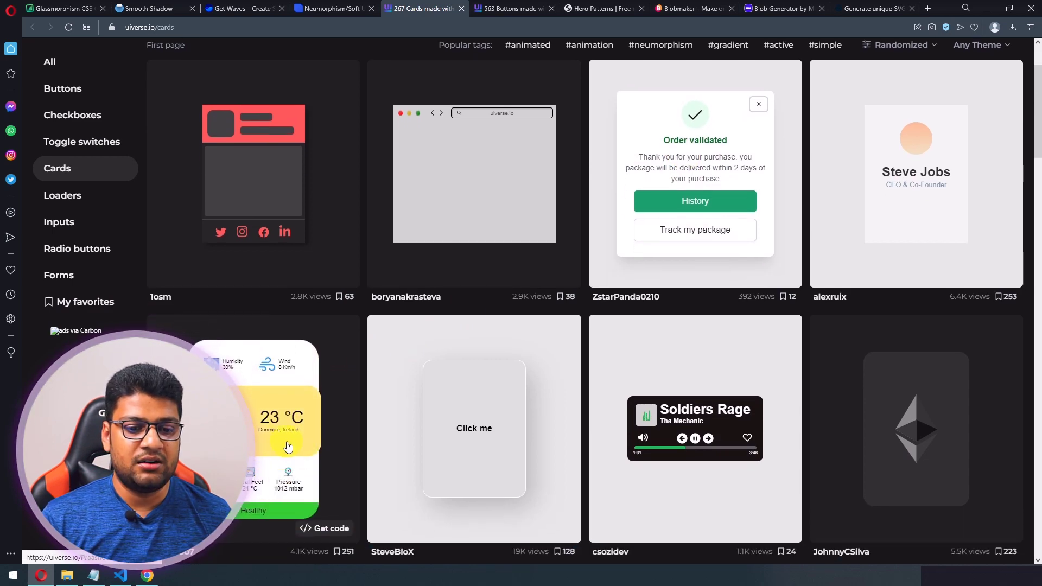
{"action": "left_click", "coordinate": [688, 164]}
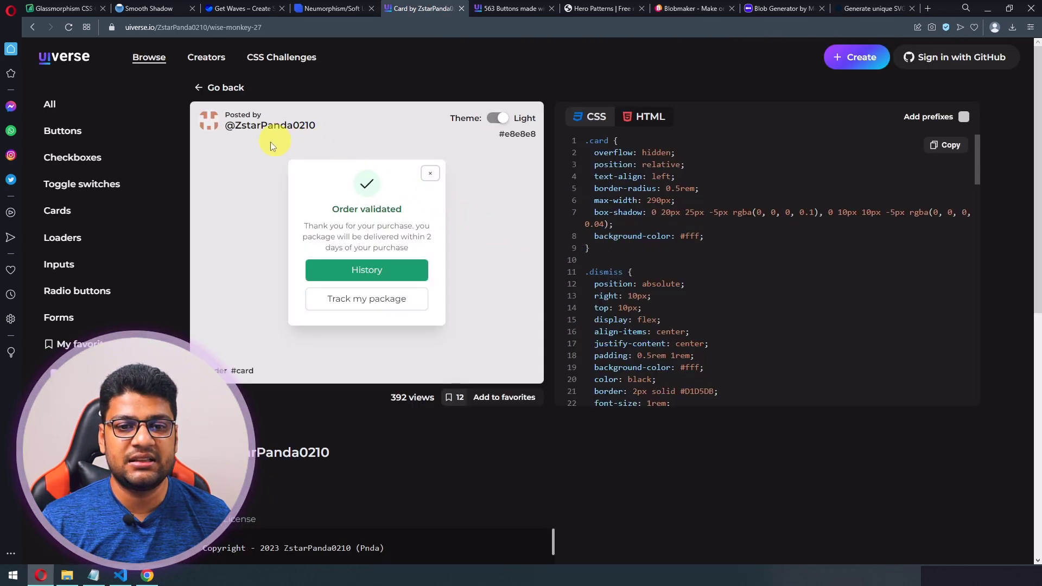
{"action": "left_click", "coordinate": [645, 117]}
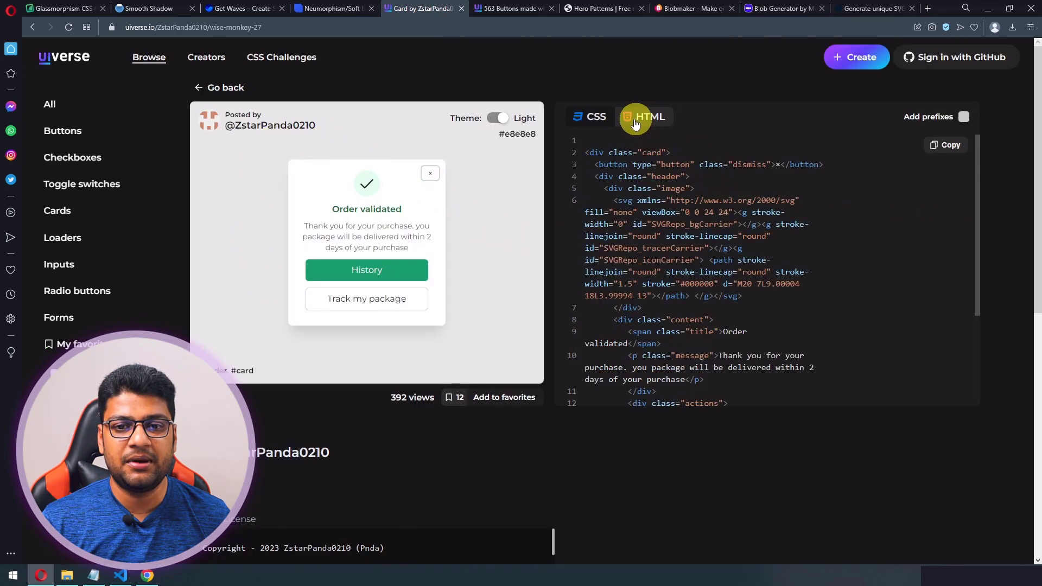
{"action": "left_click", "coordinate": [950, 152]}
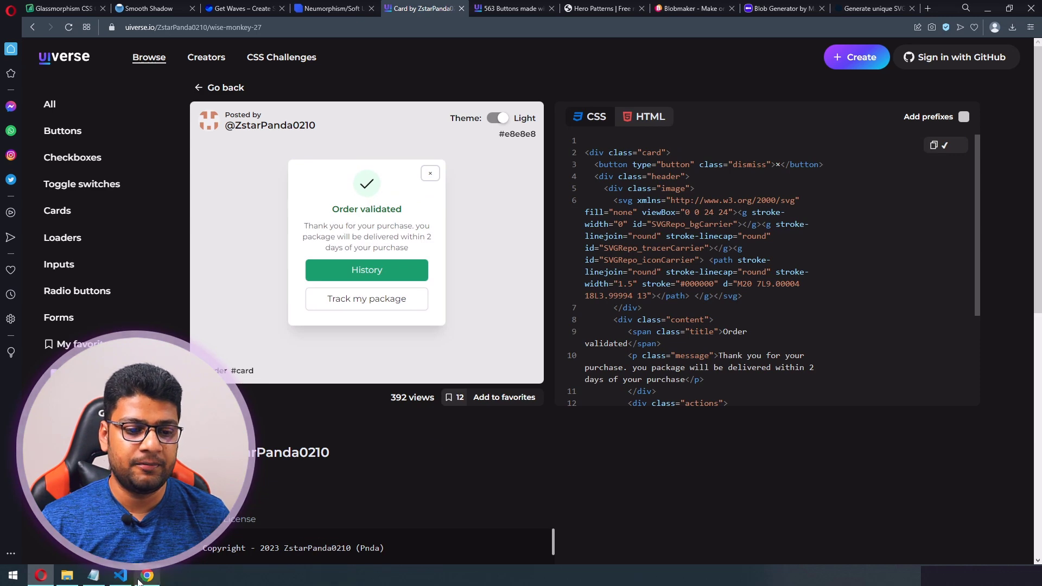
Start a new line in index.html's body below the empty div.
{"action": "key", "text": "alt+Tab"}
{"action": "left_click", "coordinate": [230, 34]}
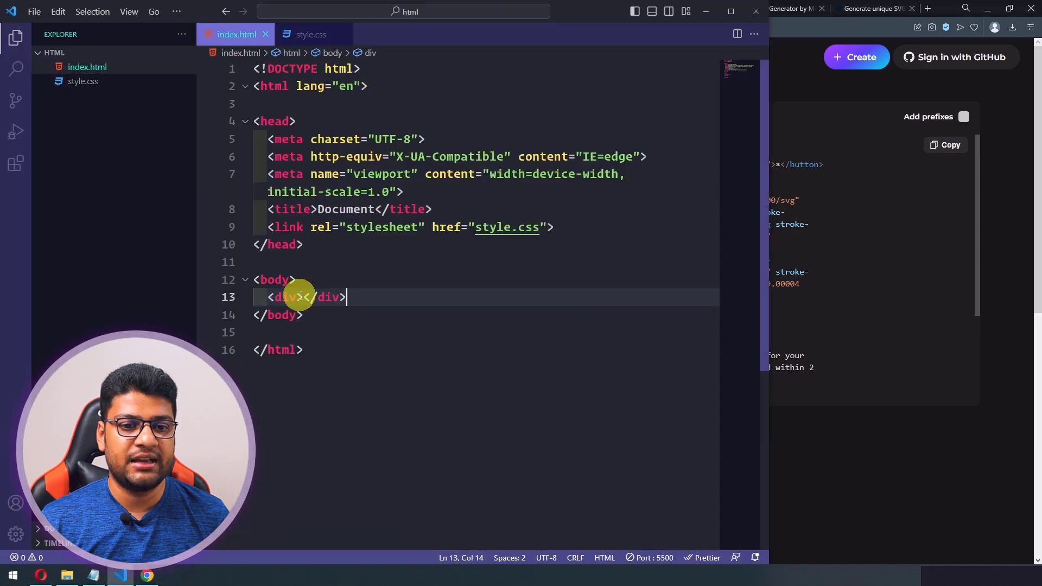
{"action": "key", "text": "Return"}
Paste the card HTML into the body, then copy the card's CSS on Uiverse.
{"action": "key", "text": "ctrl+v"}
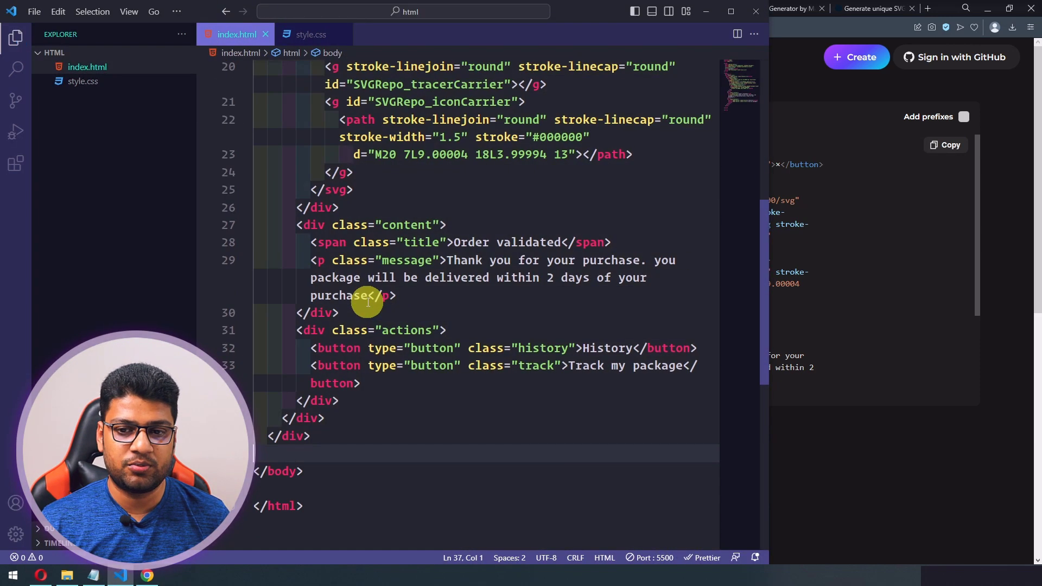
{"action": "left_click", "coordinate": [877, 322]}
{"action": "left_click", "coordinate": [590, 116]}
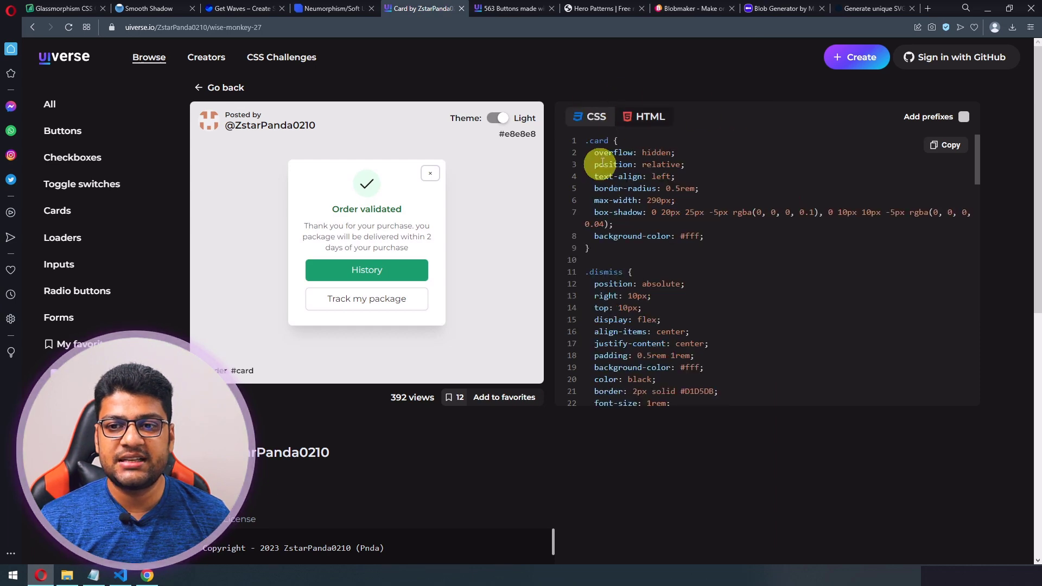
{"action": "left_click", "coordinate": [953, 154]}
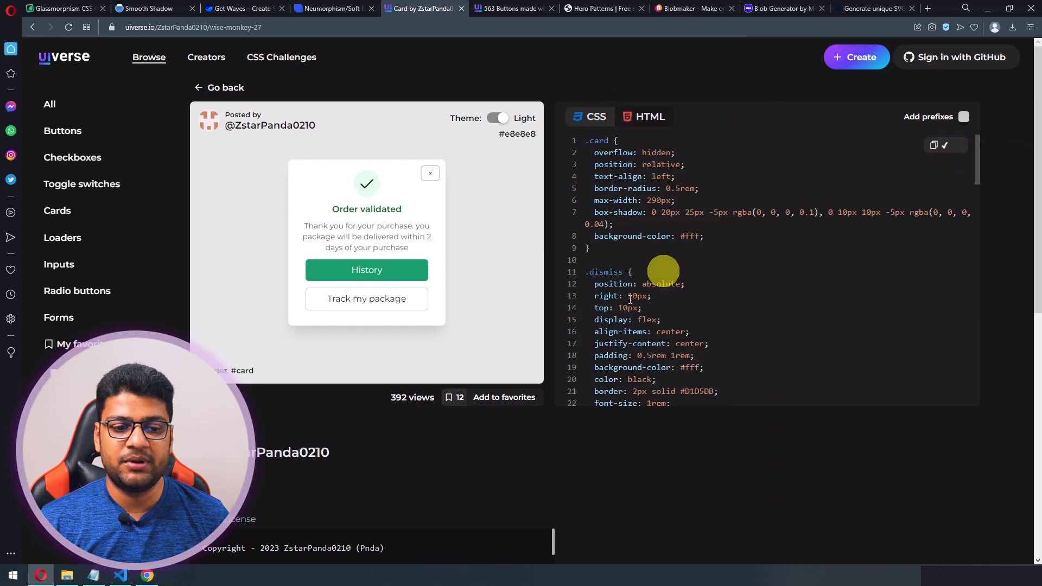
Paste the card's CSS into style.css right after the div rule.
{"action": "left_click", "coordinate": [120, 576]}
{"action": "left_click", "coordinate": [298, 33]}
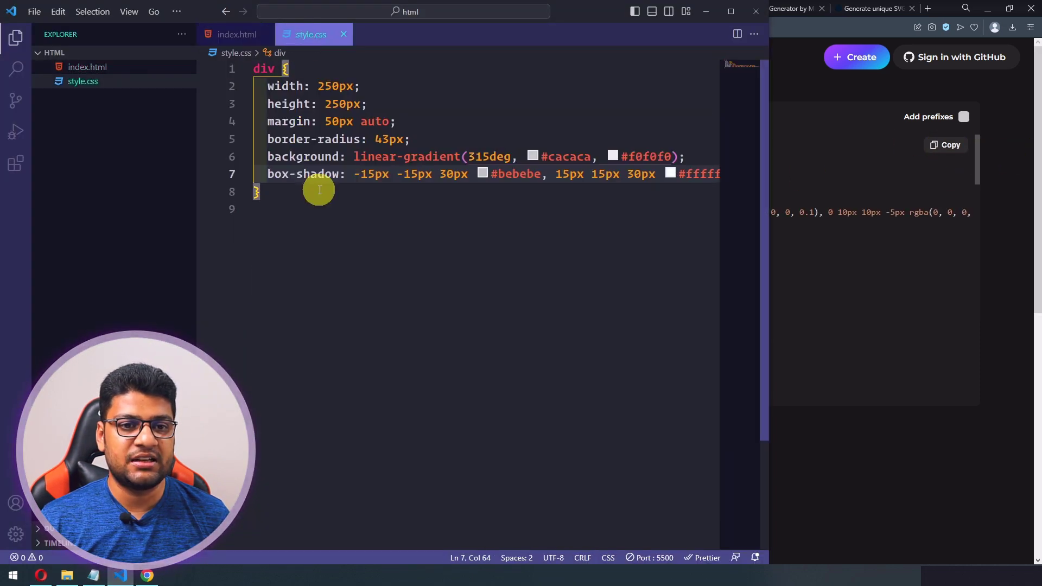
{"action": "left_click", "coordinate": [299, 187]}
{"action": "key", "text": "ctrl+v"}
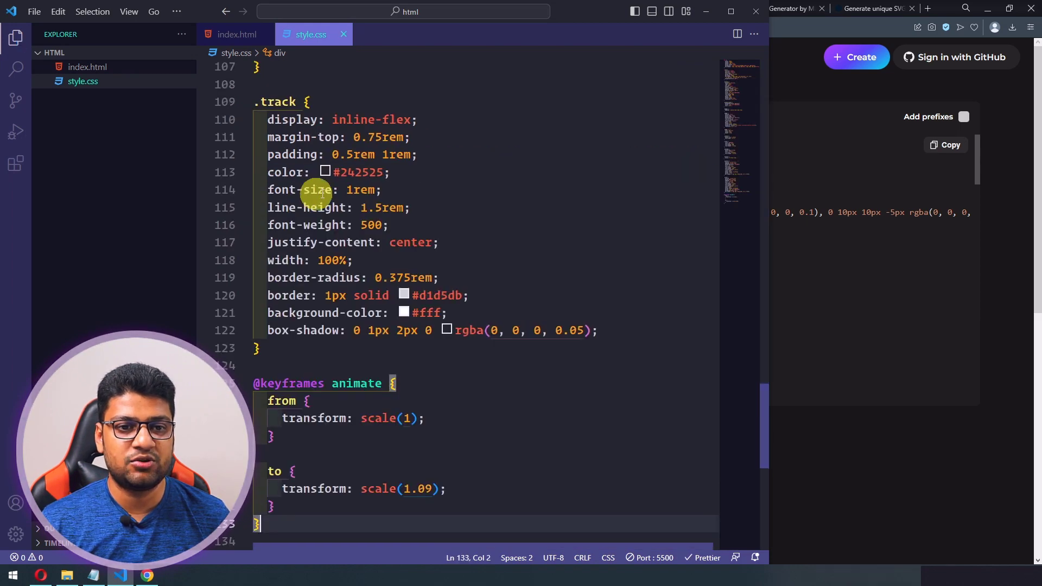
{"action": "scroll", "coordinate": [357, 280], "scroll_direction": "up", "scroll_amount": 6}
{"action": "scroll", "coordinate": [357, 281], "scroll_direction": "up", "scroll_amount": 15}
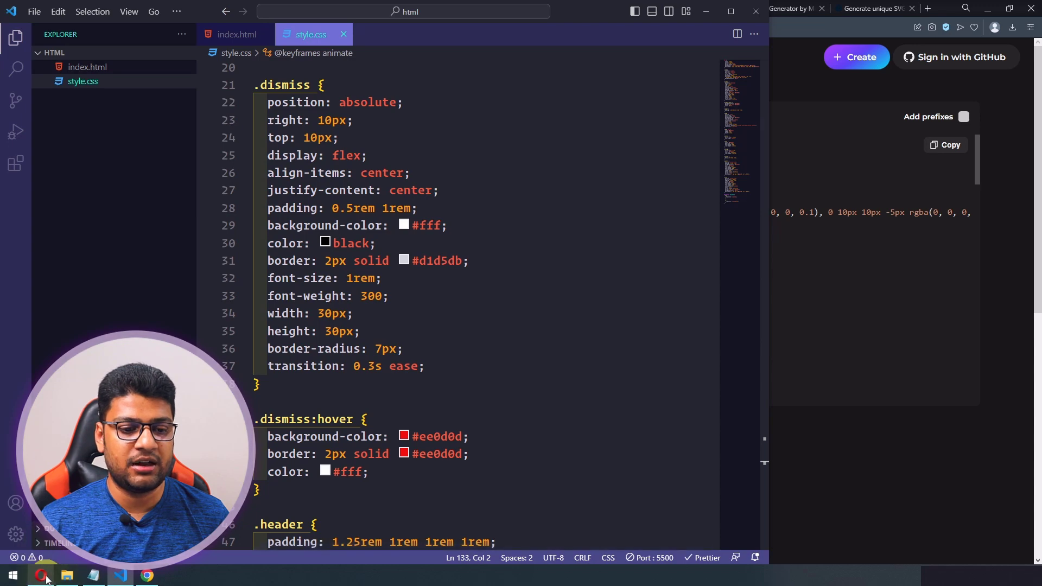
Comment out the old div rule in style.css.
{"action": "left_click", "coordinate": [148, 575]}
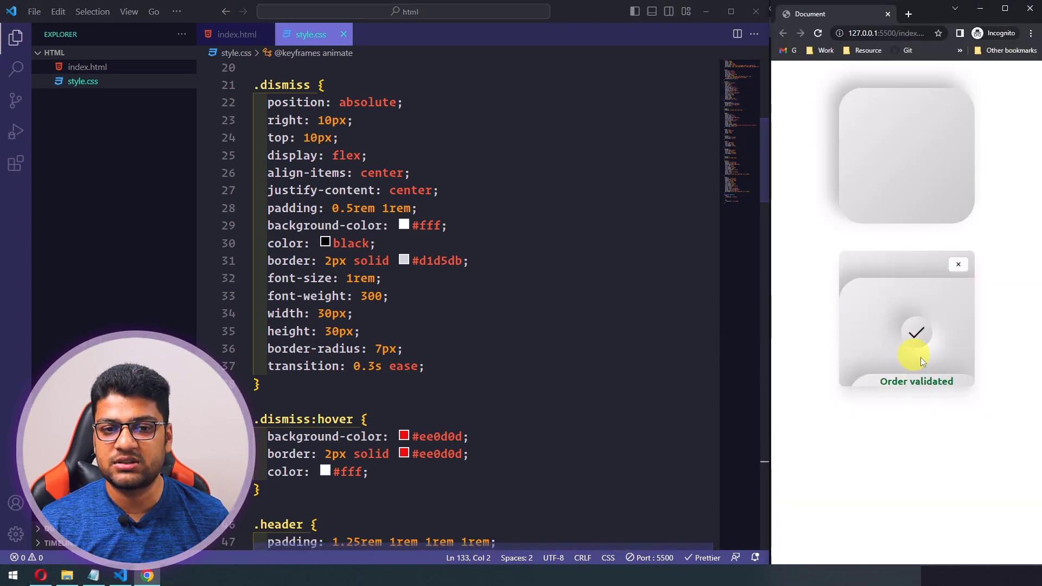
{"action": "scroll", "coordinate": [339, 146], "scroll_direction": "up", "scroll_amount": 4}
{"action": "left_click_drag", "start_coordinate": [283, 193], "coordinate": [203, 62]}
{"action": "key", "text": "ctrl+slash"}
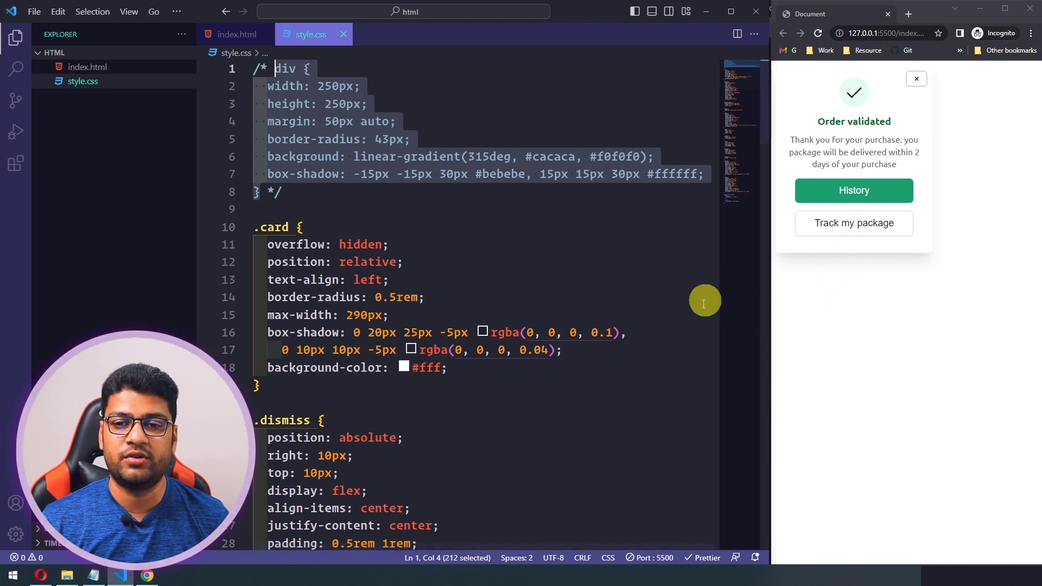
Add 'margin: 50px auto' to the .card rule and save style.css.
{"action": "left_click", "coordinate": [496, 302]}
{"action": "key", "text": "Return"}
{"action": "type", "text": "ma"}
{"action": "key", "text": "Return"}
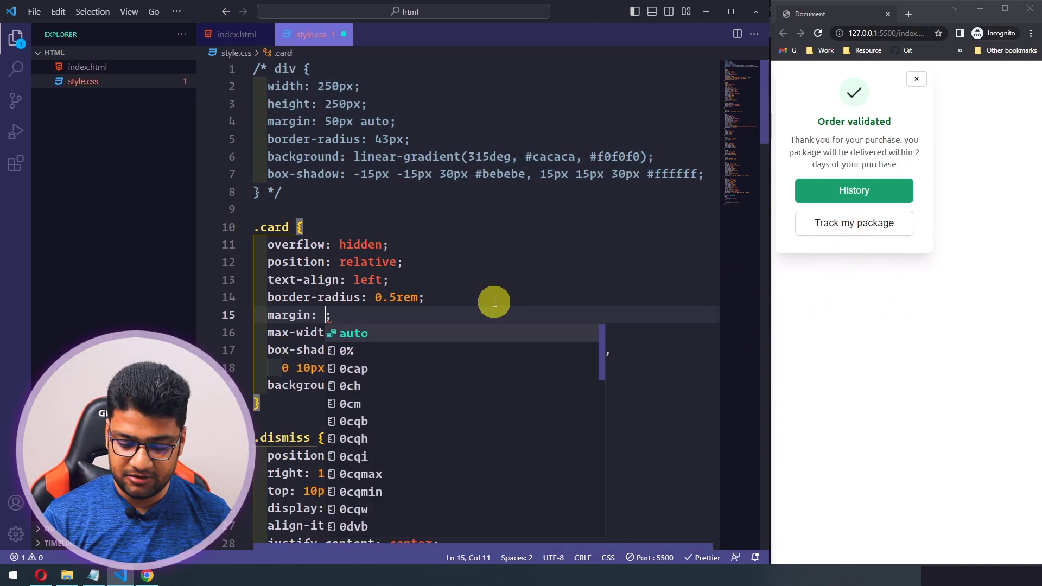
{"action": "type", "text": "50px auto"}
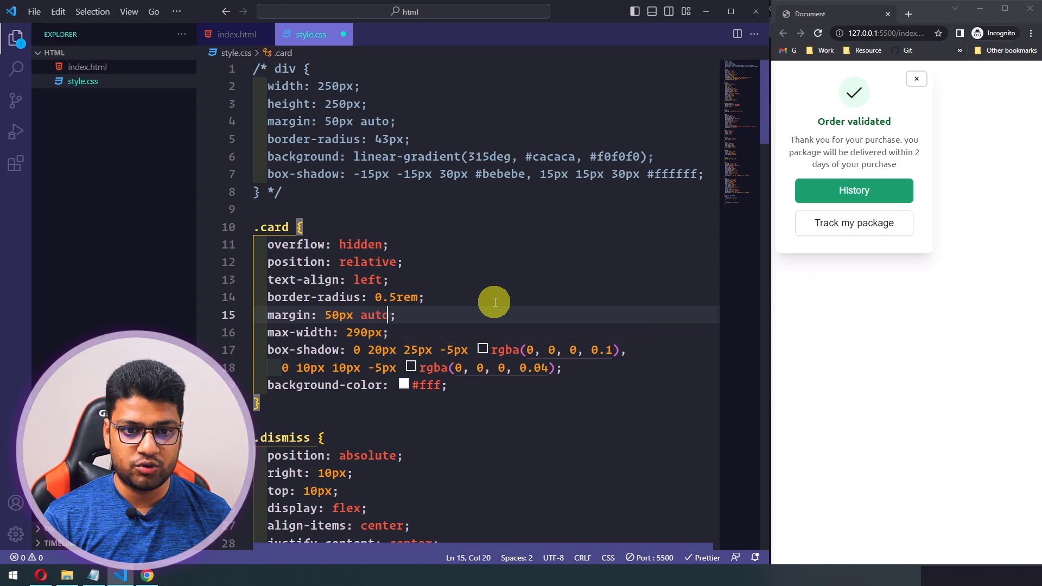
{"action": "key", "text": "ctrl+s"}
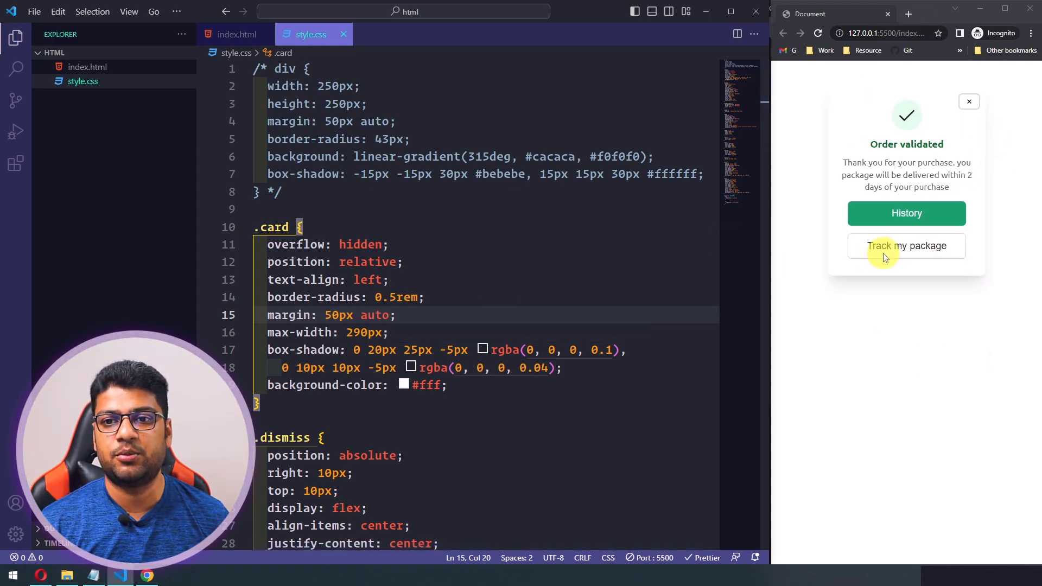
Go back to the Uiverse Cards listing and open the weather card's HTML code.
{"action": "key", "text": "alt+Tab"}
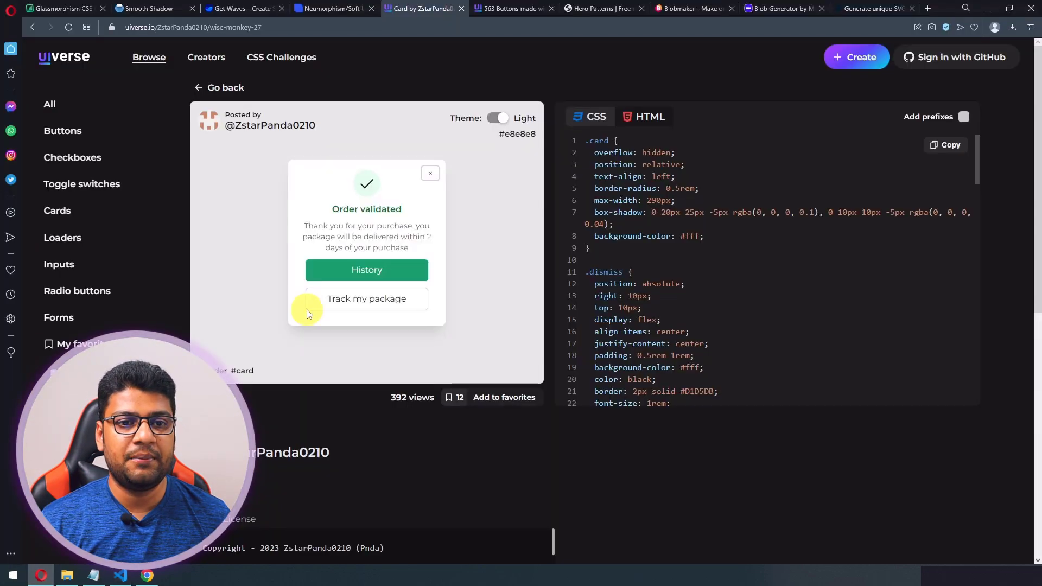
{"action": "scroll", "coordinate": [337, 451], "scroll_direction": "down", "scroll_amount": 5}
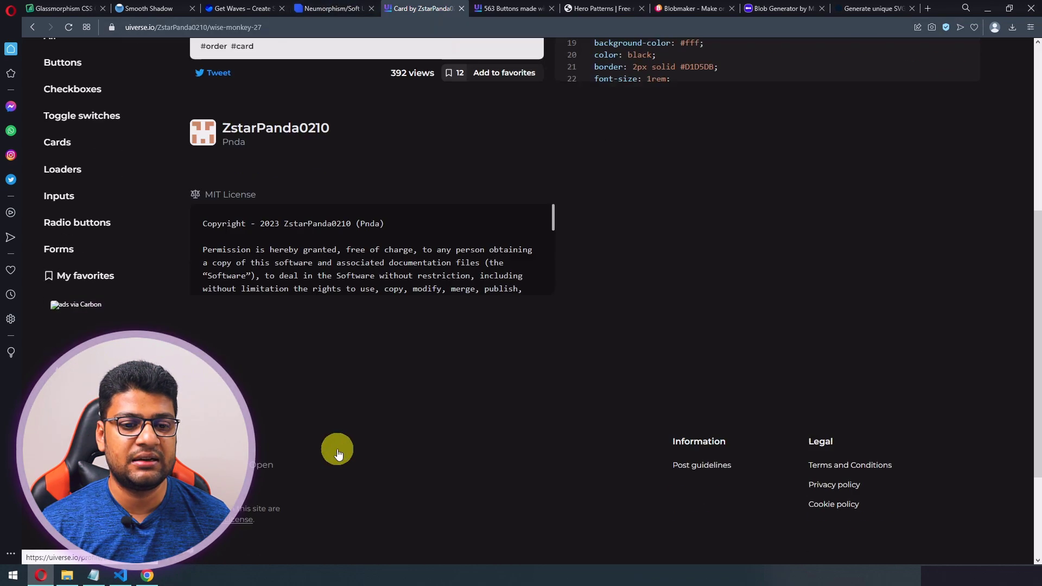
{"action": "left_click", "coordinate": [27, 24]}
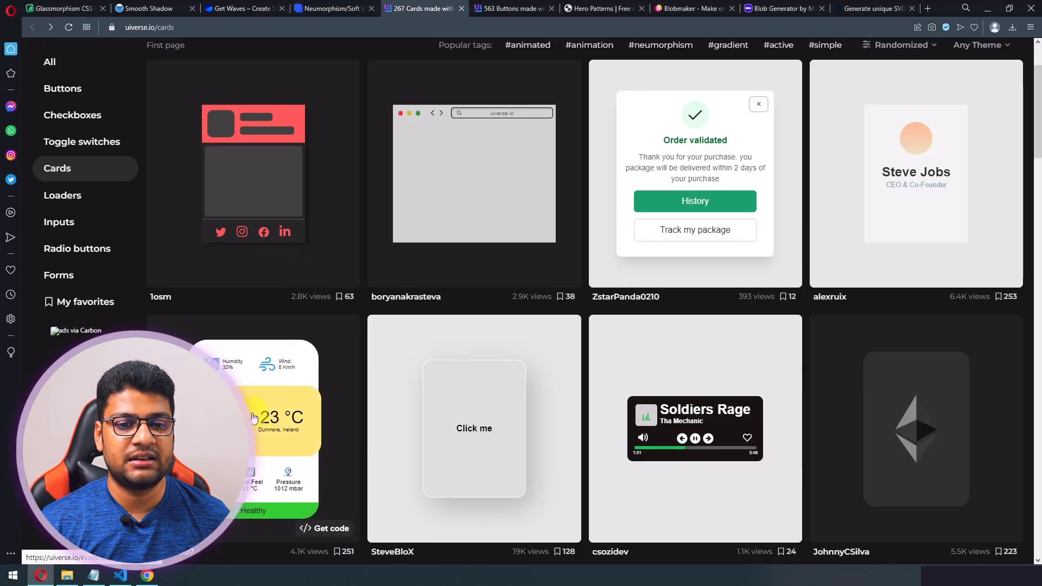
{"action": "scroll", "coordinate": [314, 347], "scroll_direction": "down", "scroll_amount": 2}
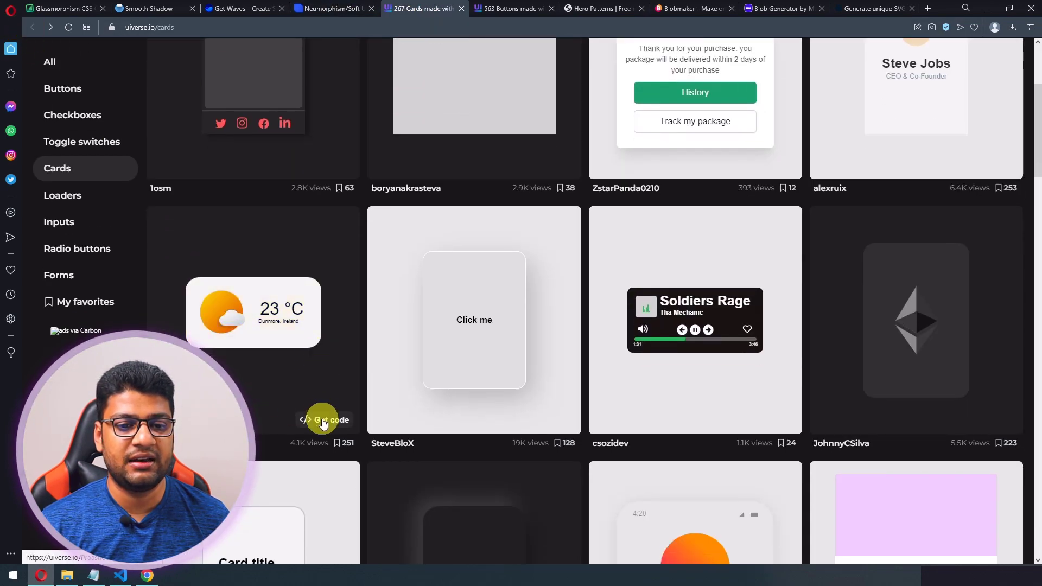
{"action": "left_click", "coordinate": [327, 435]}
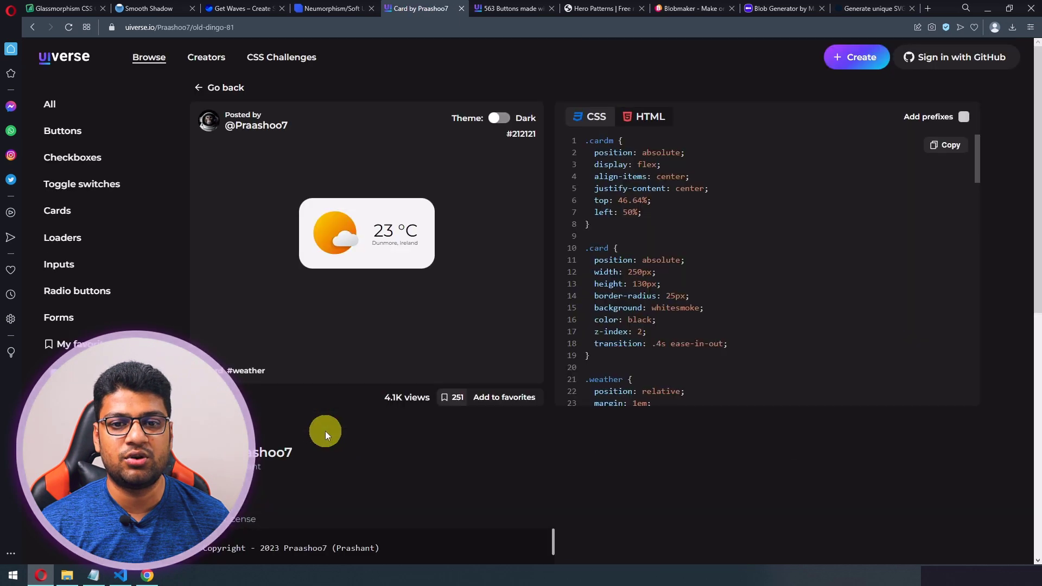
{"action": "left_click", "coordinate": [650, 130]}
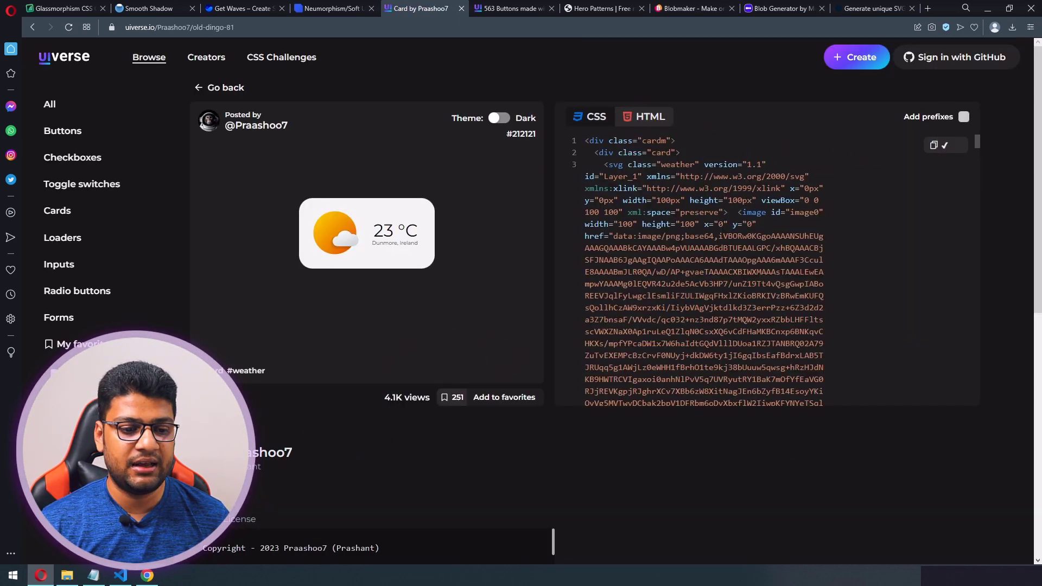
Replace lines 13–36 of index.html with the weather card's HTML.
{"action": "left_click", "coordinate": [124, 578]}
{"action": "left_click", "coordinate": [237, 35]}
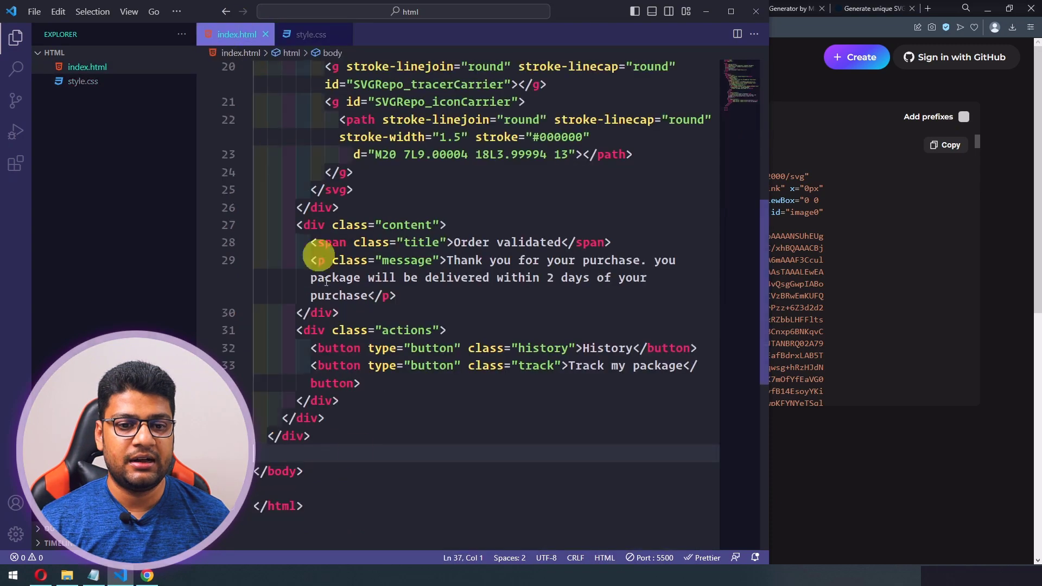
{"action": "left_click", "coordinate": [319, 457]}
{"action": "left_click_drag", "start_coordinate": [318, 458], "coordinate": [235, 301]}
{"action": "key", "text": "ctrl+v"}
{"action": "key", "text": "alt+Tab"}
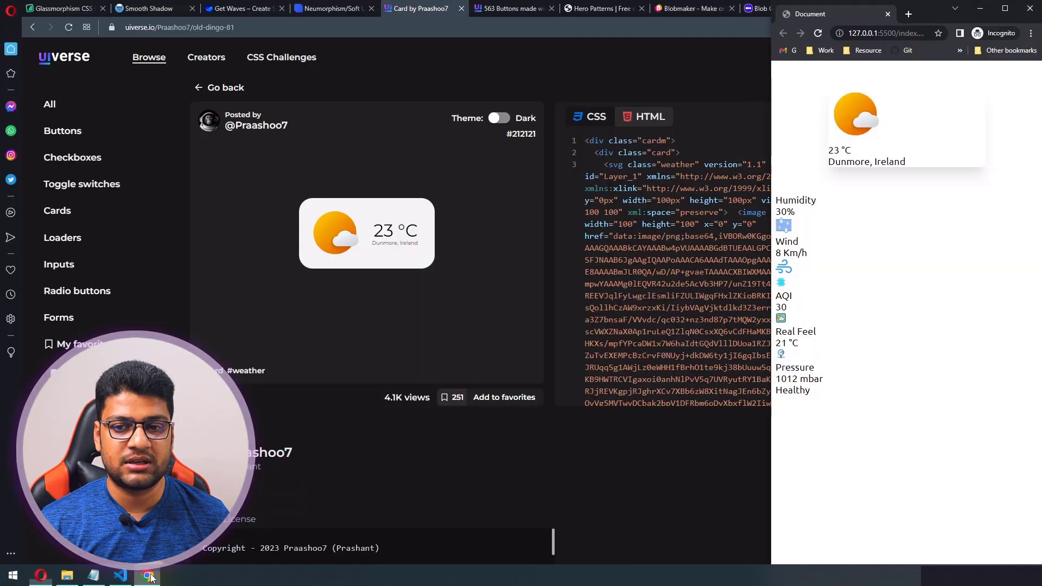
Swap all of style.css for the weather card's CSS and check the styled preview.
{"action": "left_click", "coordinate": [588, 118]}
{"action": "left_click", "coordinate": [943, 144]}
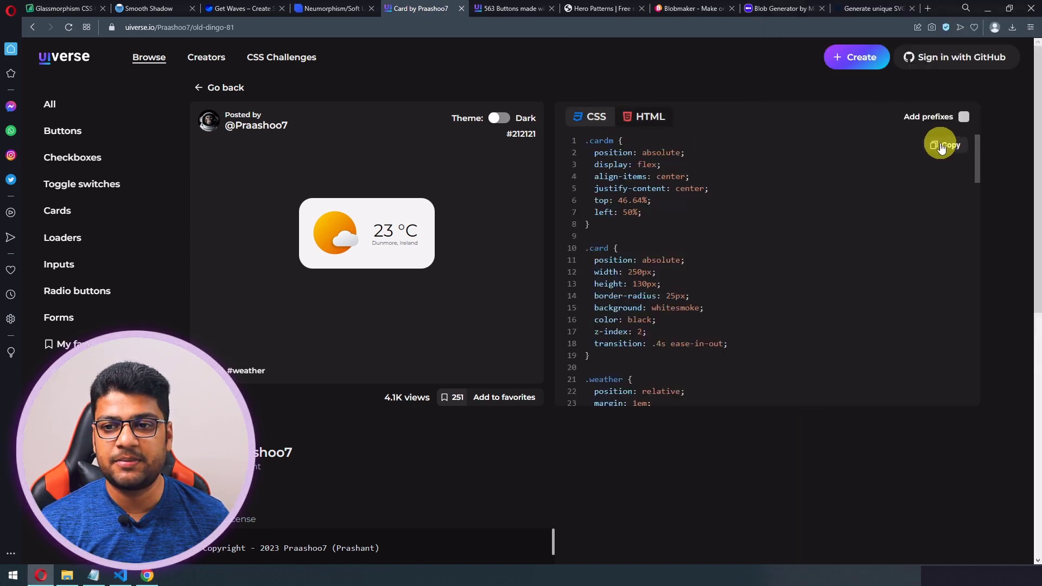
{"action": "left_click", "coordinate": [124, 577]}
{"action": "left_click", "coordinate": [326, 36]}
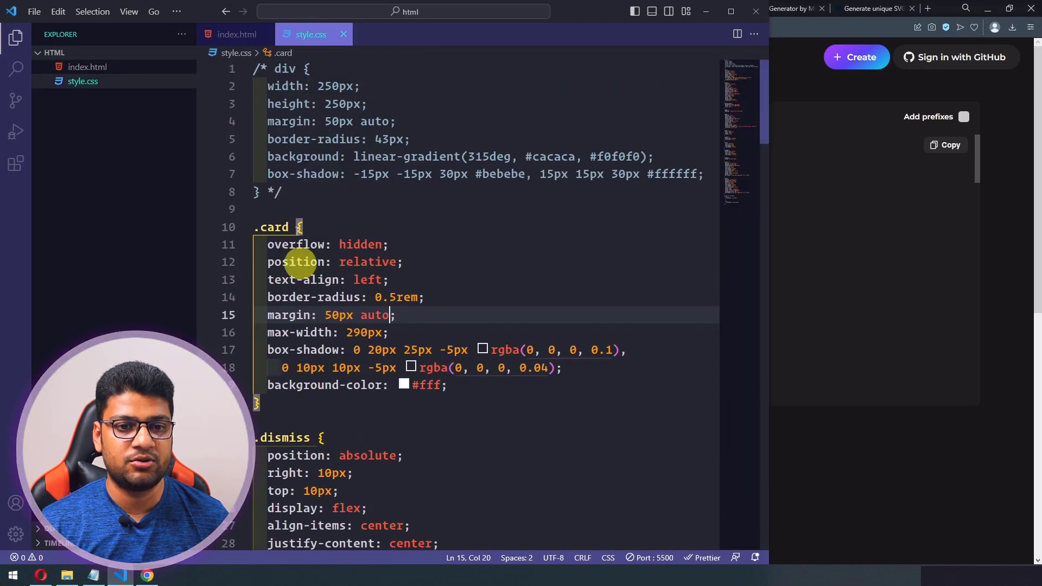
{"action": "left_click", "coordinate": [246, 227]}
{"action": "left_click", "coordinate": [274, 212]}
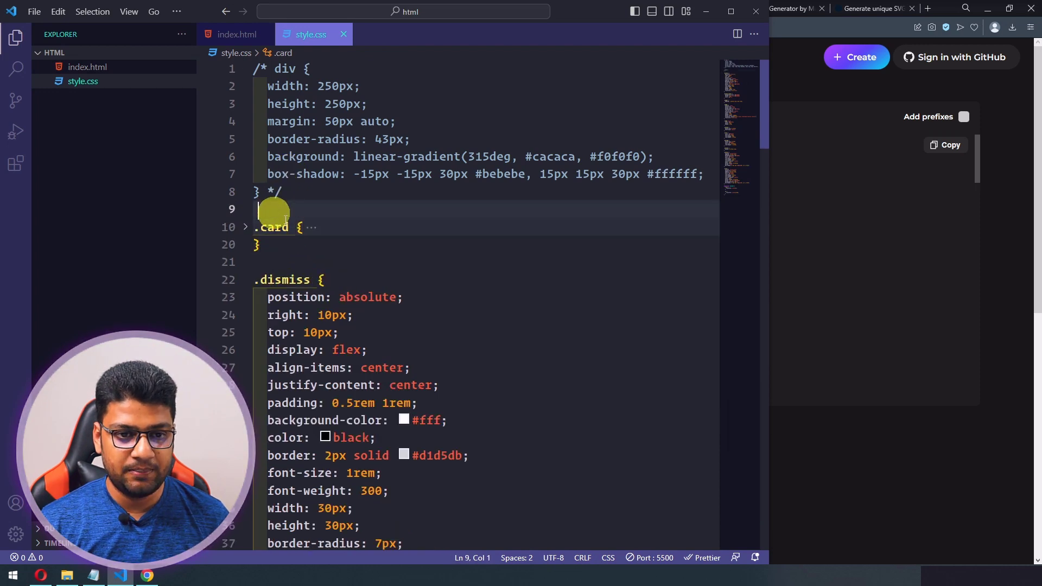
{"action": "key", "text": "ctrl+a"}
{"action": "key", "text": "BackSpace"}
{"action": "key", "text": "ctrl+v"}
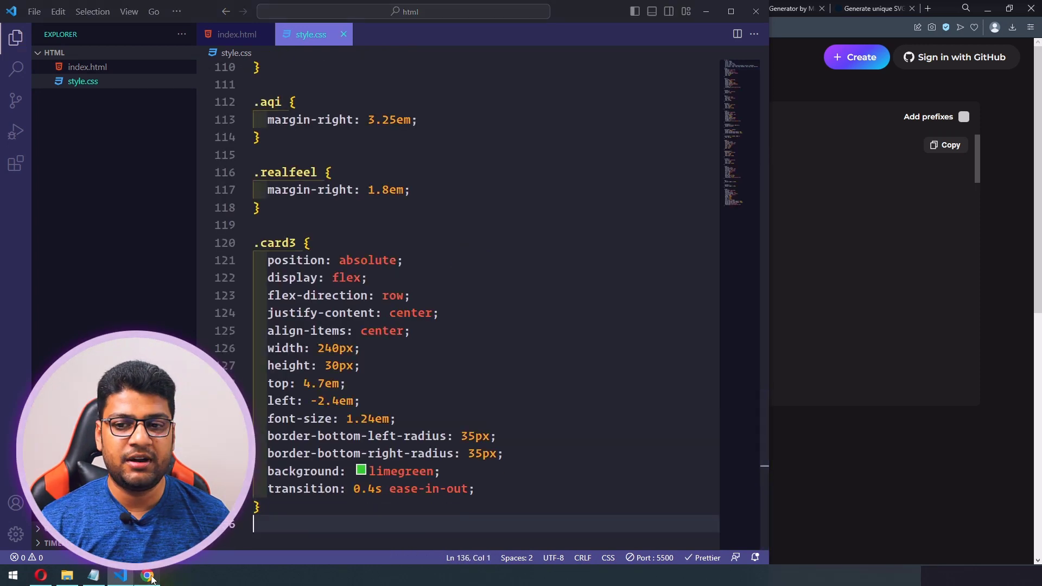
{"action": "left_click", "coordinate": [148, 577]}
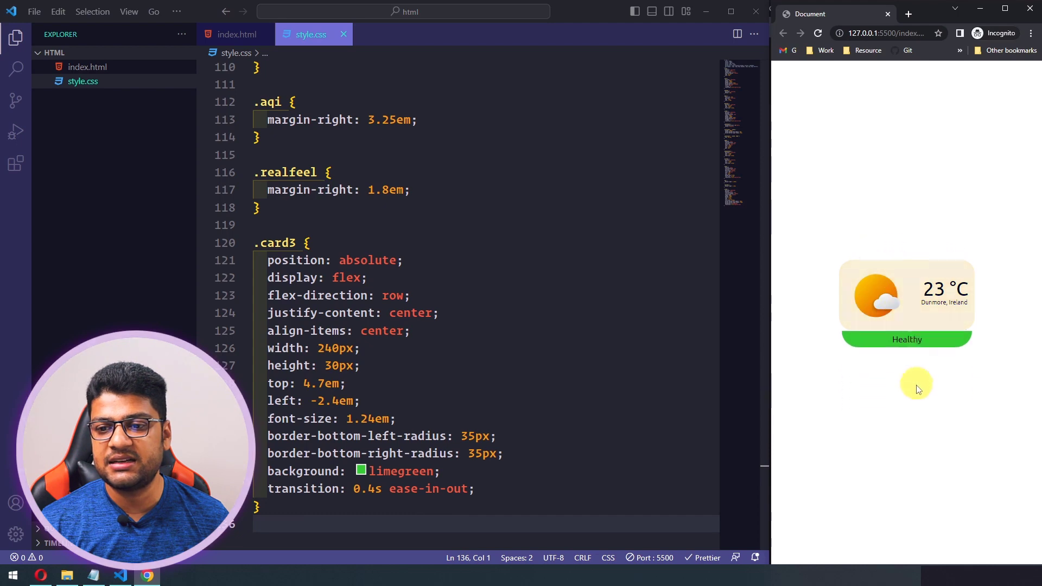
{"action": "mouse_move", "coordinate": [915, 329]}
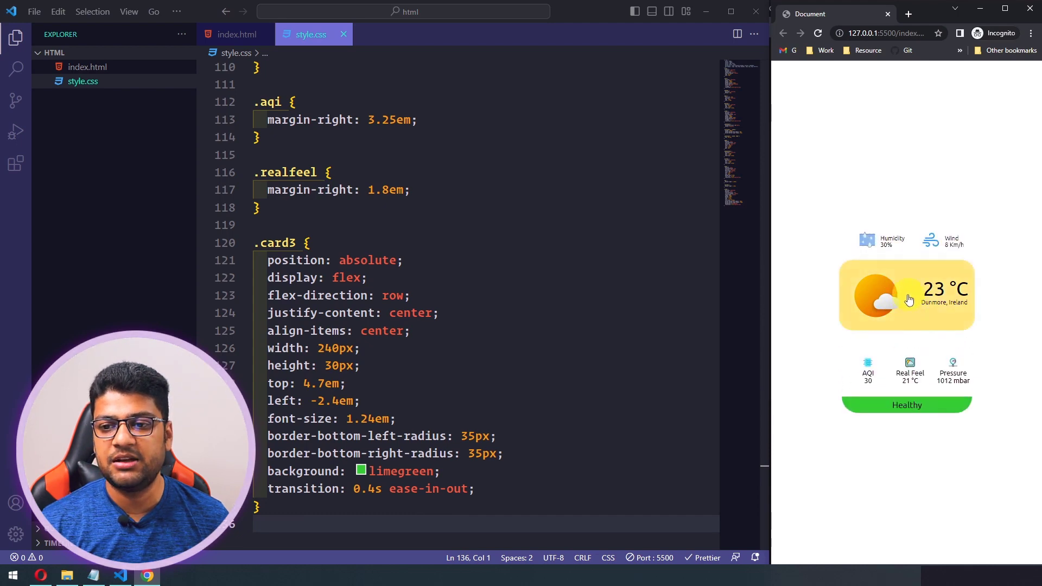
{"action": "left_click", "coordinate": [42, 577]}
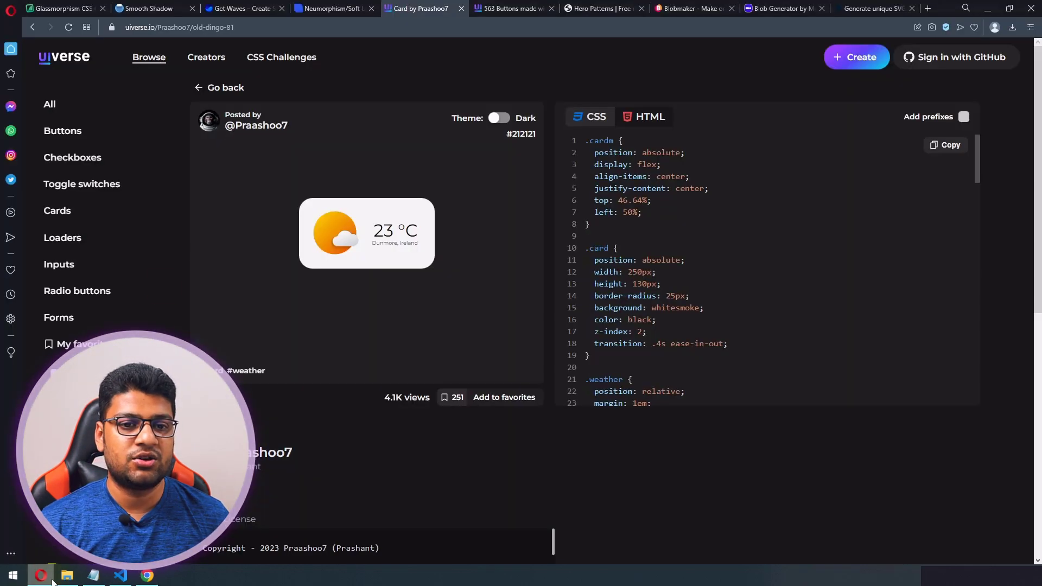
Find the Get started button in the Uiverse buttons gallery, copy its HTML, and return to index.html.
{"action": "left_click", "coordinate": [500, 12]}
{"action": "scroll", "coordinate": [358, 282], "scroll_direction": "down", "scroll_amount": 4}
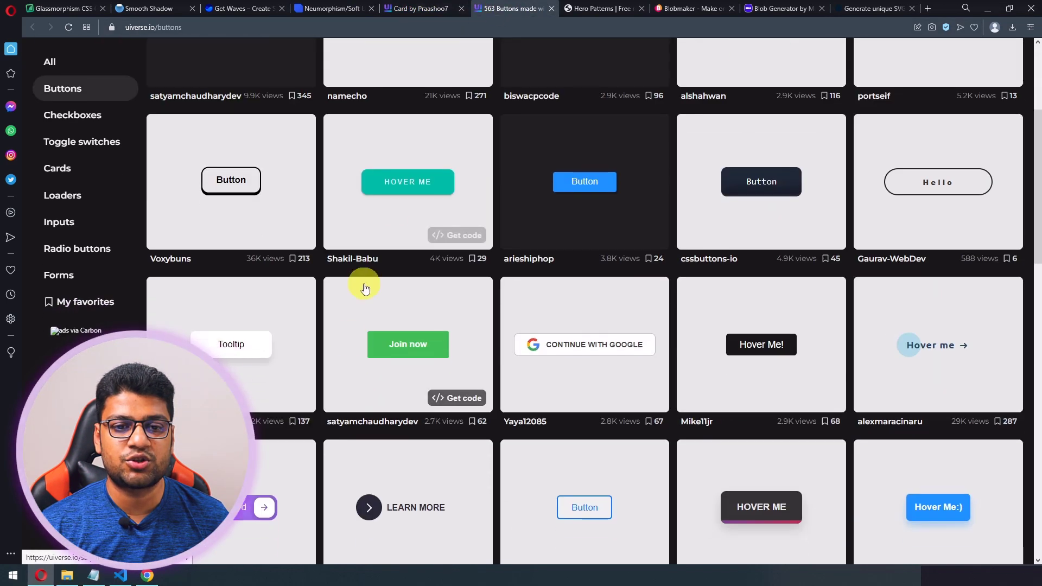
{"action": "scroll", "coordinate": [478, 415], "scroll_direction": "down", "scroll_amount": 4}
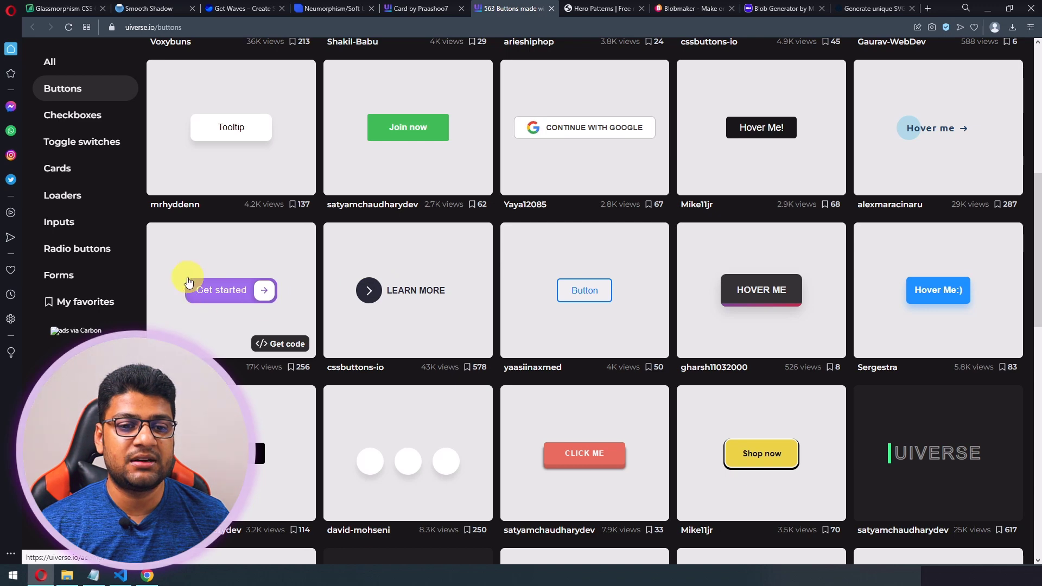
{"action": "left_click", "coordinate": [290, 349]}
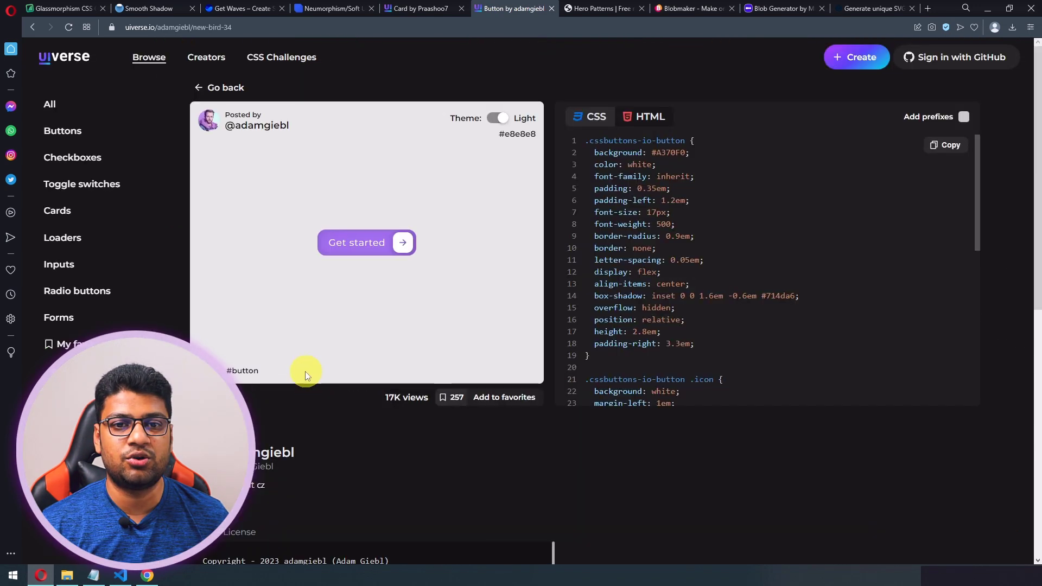
{"action": "left_click", "coordinate": [646, 116]}
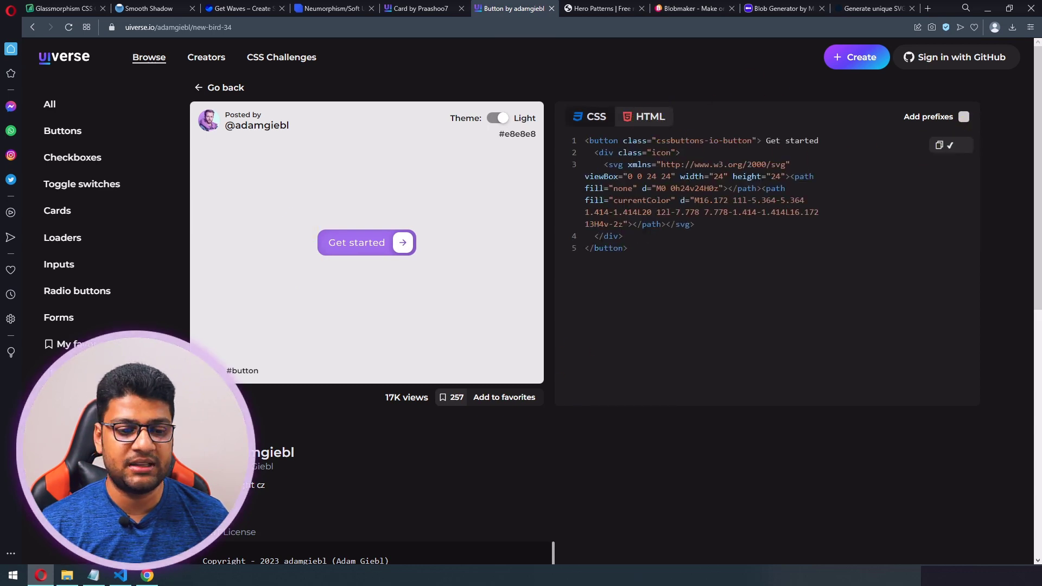
{"action": "left_click", "coordinate": [122, 576]}
{"action": "left_click", "coordinate": [237, 35]}
Paste the Get started button HTML over the old card markup from line 13 and save.
{"action": "left_click_drag", "start_coordinate": [255, 326], "coordinate": [331, 383]}
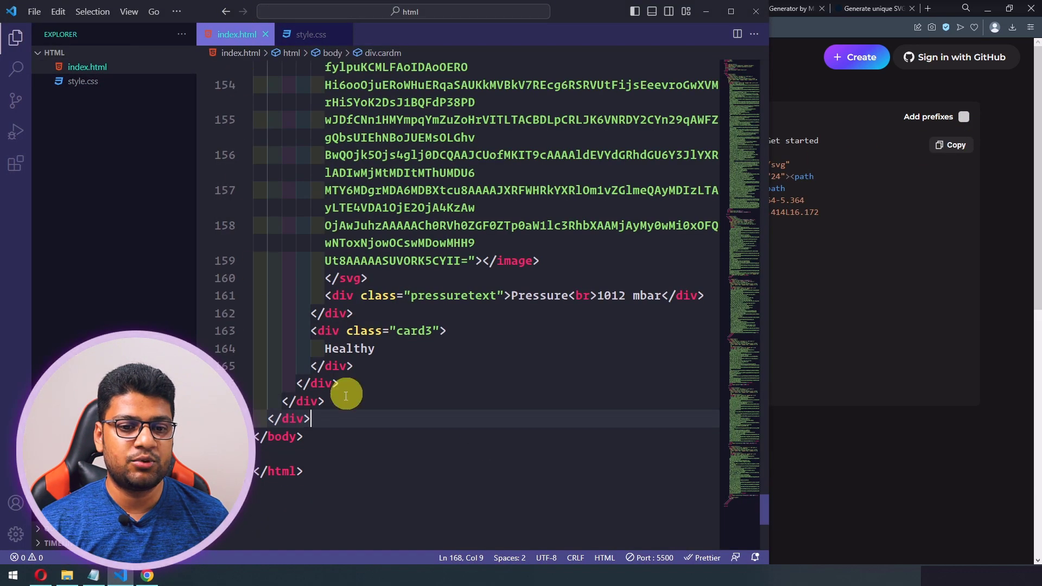
{"action": "left_click_drag", "start_coordinate": [354, 262], "coordinate": [327, 12]}
{"action": "left_click_drag", "start_coordinate": [232, 266], "coordinate": [222, 301]}
{"action": "key", "text": "ctrl+v"}
{"action": "key", "text": "ctrl+s"}
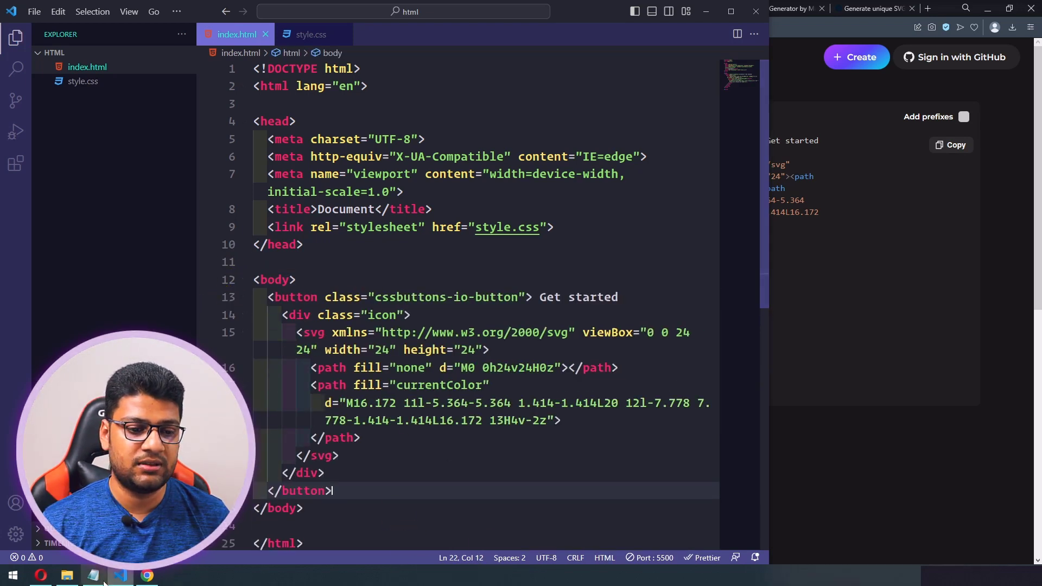
Copy the Get started button's CSS from Uiverse and open style.css.
{"action": "left_click", "coordinate": [44, 577]}
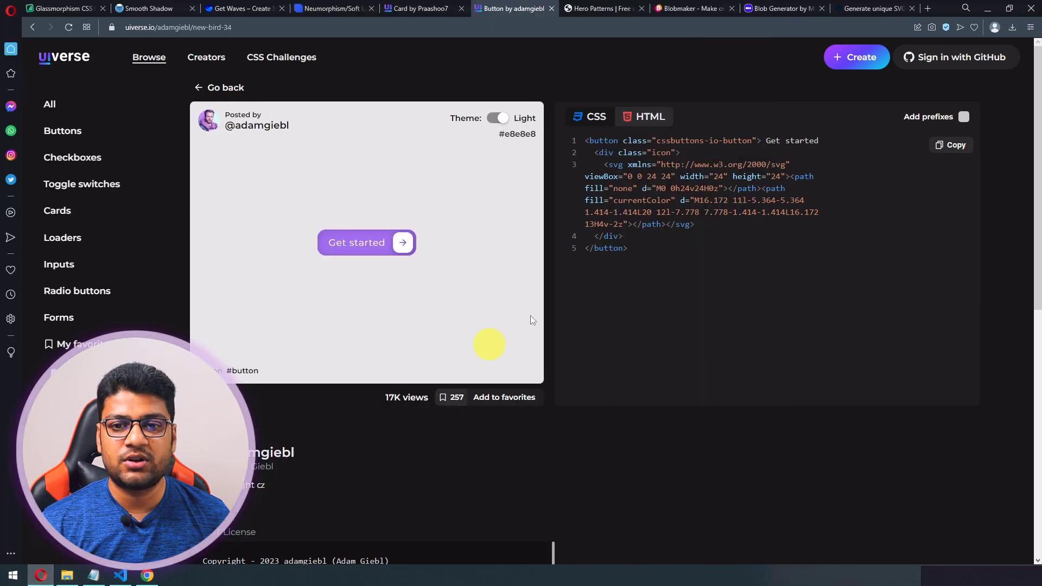
{"action": "left_click", "coordinate": [592, 116]}
{"action": "left_click", "coordinate": [947, 145]}
{"action": "key", "text": "alt+Tab"}
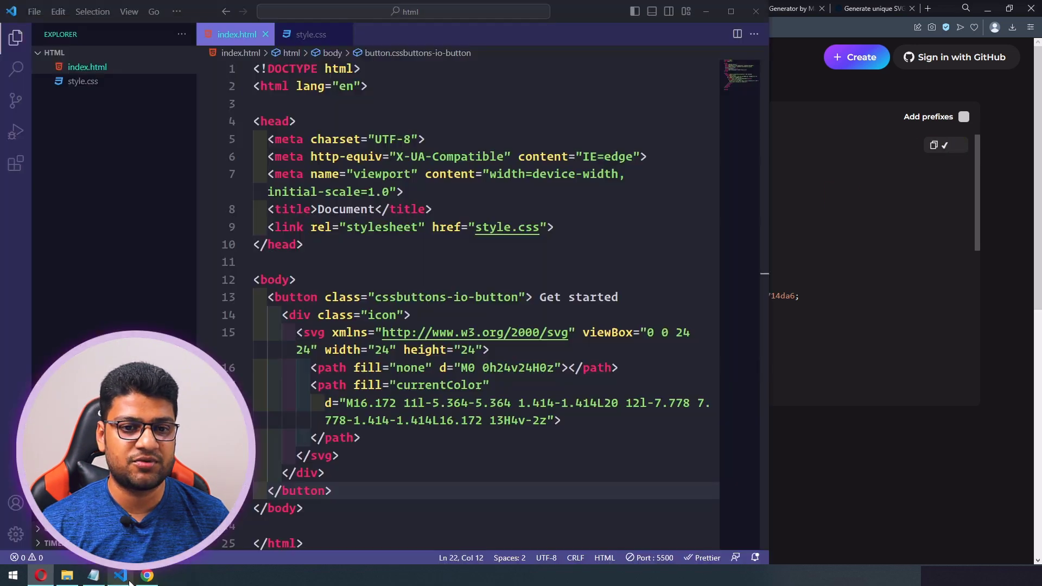
{"action": "left_click", "coordinate": [303, 36]}
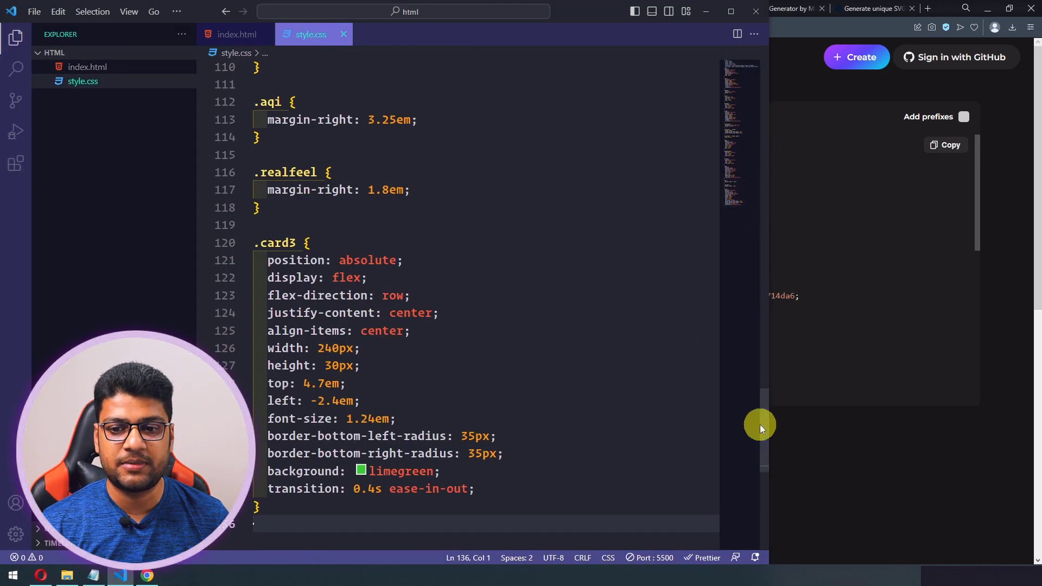
Replace style.css from the .cardm rule (line 9) to the end with the button CSS and preview it.
{"action": "left_click_drag", "start_coordinate": [760, 425], "coordinate": [739, 63]}
{"action": "left_click", "coordinate": [260, 209]}
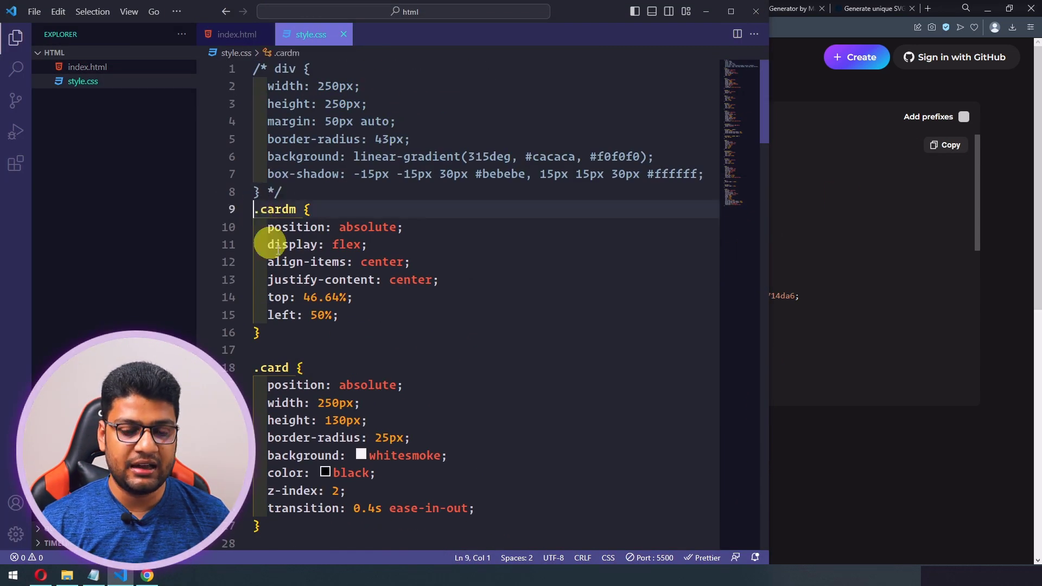
{"action": "key", "text": "ctrl+shift+End"}
{"action": "key", "text": "BackSpace"}
{"action": "key", "text": "ctrl+v"}
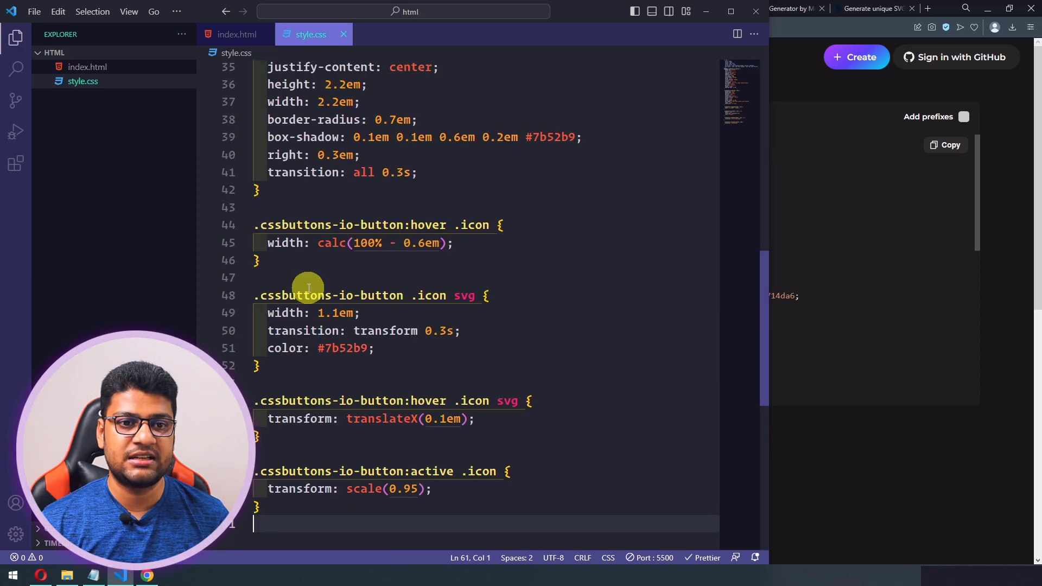
{"action": "left_click", "coordinate": [147, 575]}
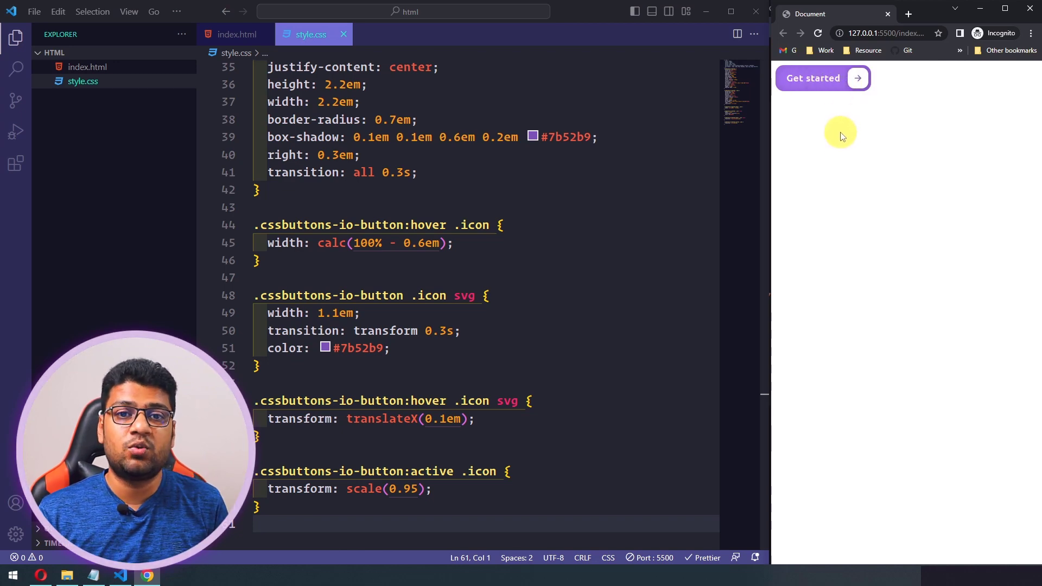
{"action": "left_click", "coordinate": [35, 578]}
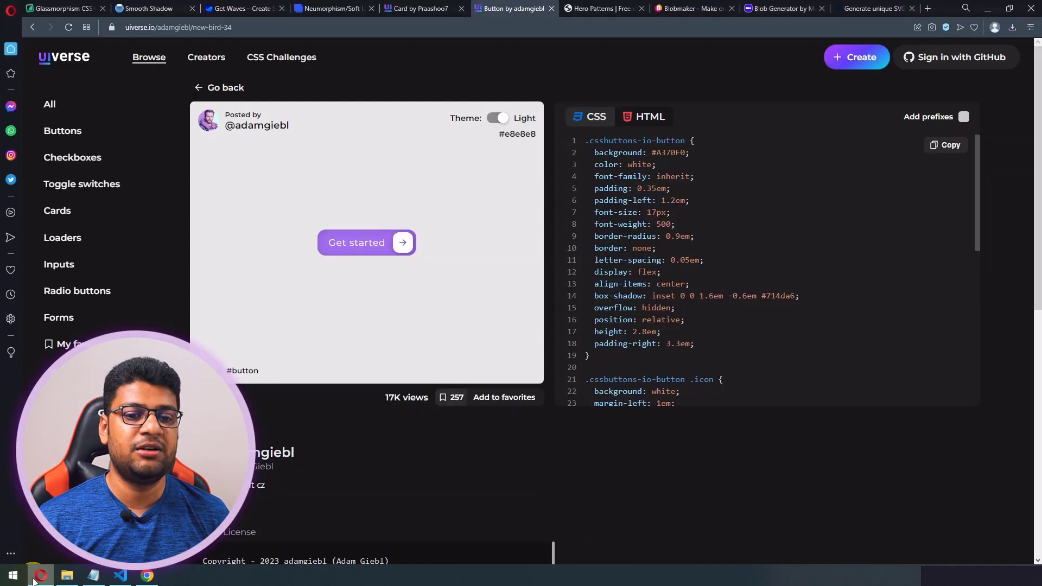
Close the Uiverse button and weather card tabs and switch to Hero Patterns.
{"action": "left_click", "coordinate": [537, 9]}
{"action": "left_click", "coordinate": [541, 9]}
{"action": "left_click", "coordinate": [462, 9]}
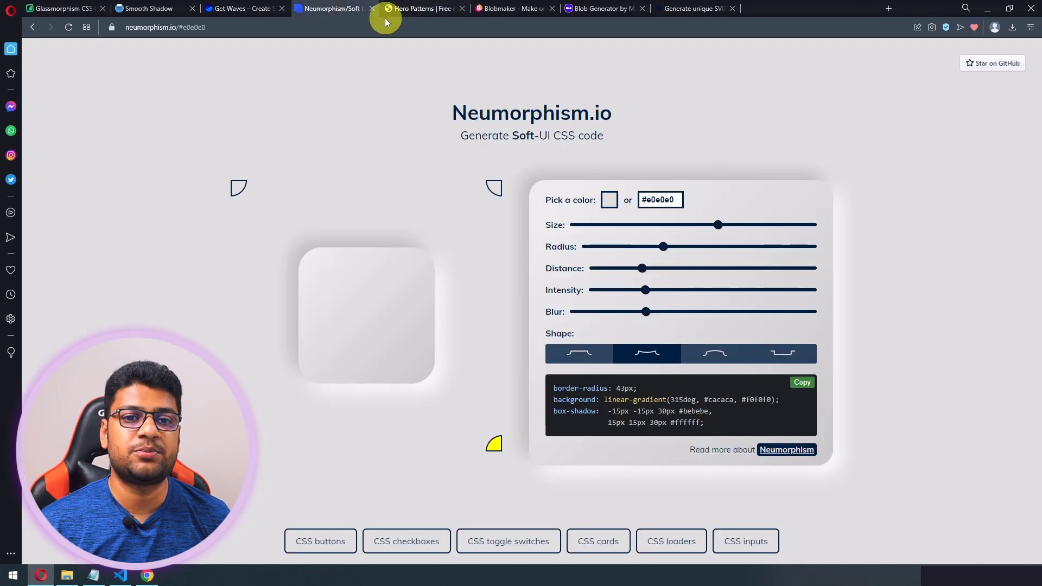
{"action": "left_click", "coordinate": [406, 8]}
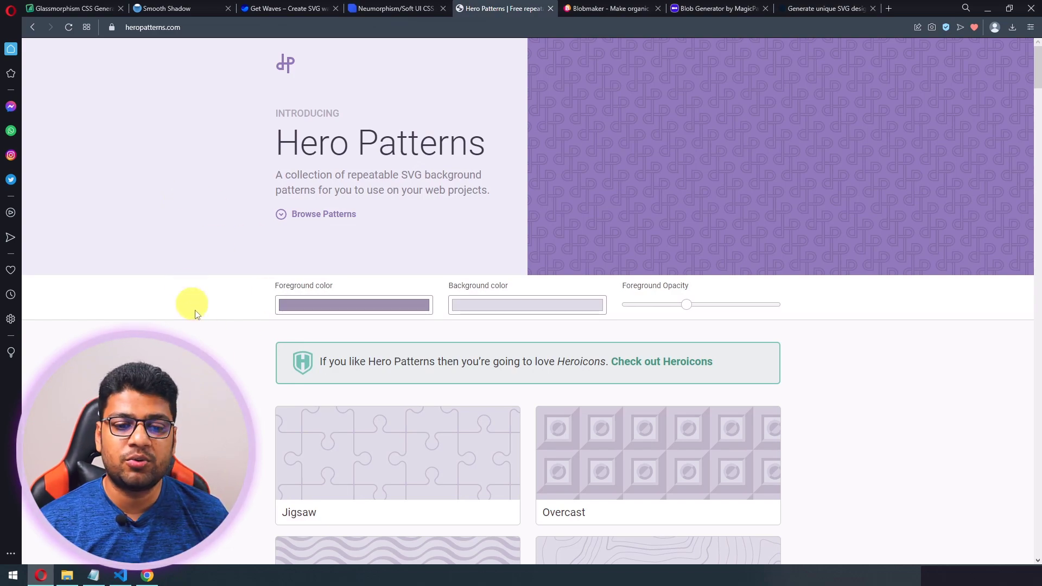
Scroll down the Hero Patterns gallery to the Bubbles pattern.
{"action": "scroll", "coordinate": [377, 365], "scroll_direction": "down", "scroll_amount": 5}
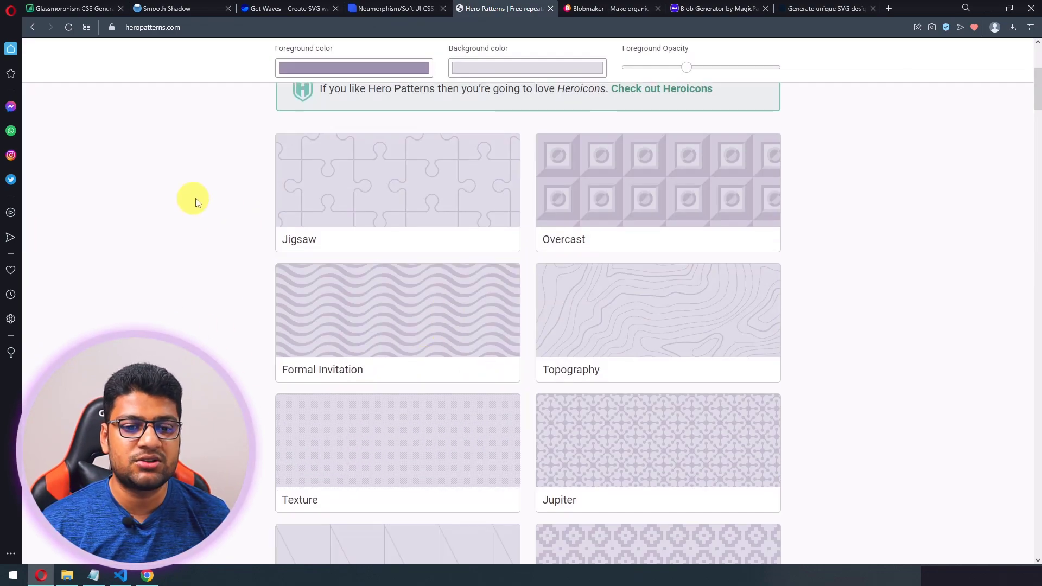
{"action": "scroll", "coordinate": [193, 199], "scroll_direction": "down", "scroll_amount": 5}
{"action": "scroll", "coordinate": [528, 325], "scroll_direction": "down", "scroll_amount": 9}
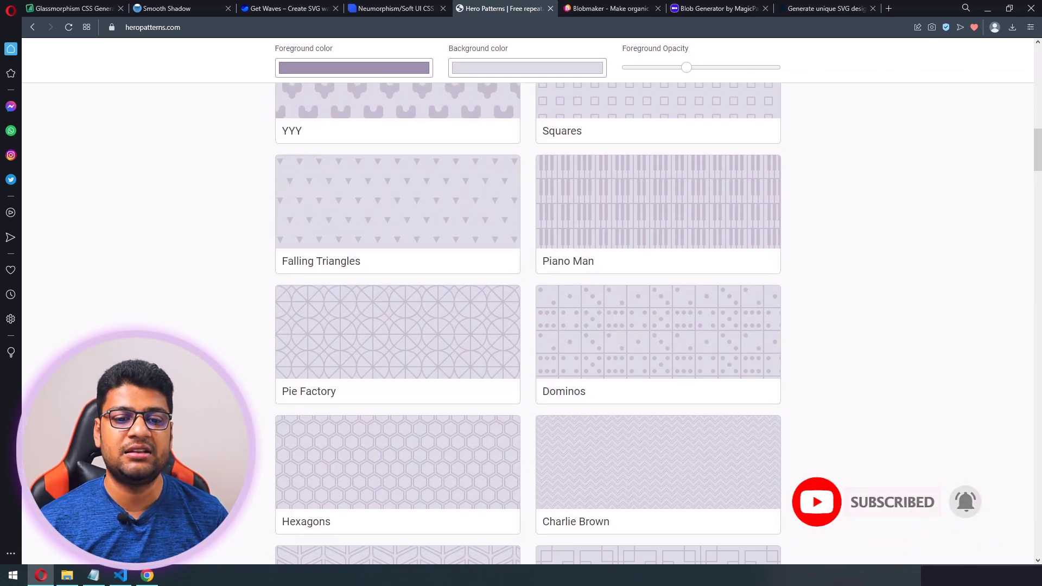
{"action": "scroll", "coordinate": [219, 363], "scroll_direction": "down", "scroll_amount": 5}
{"action": "scroll", "coordinate": [528, 324], "scroll_direction": "down", "scroll_amount": 15}
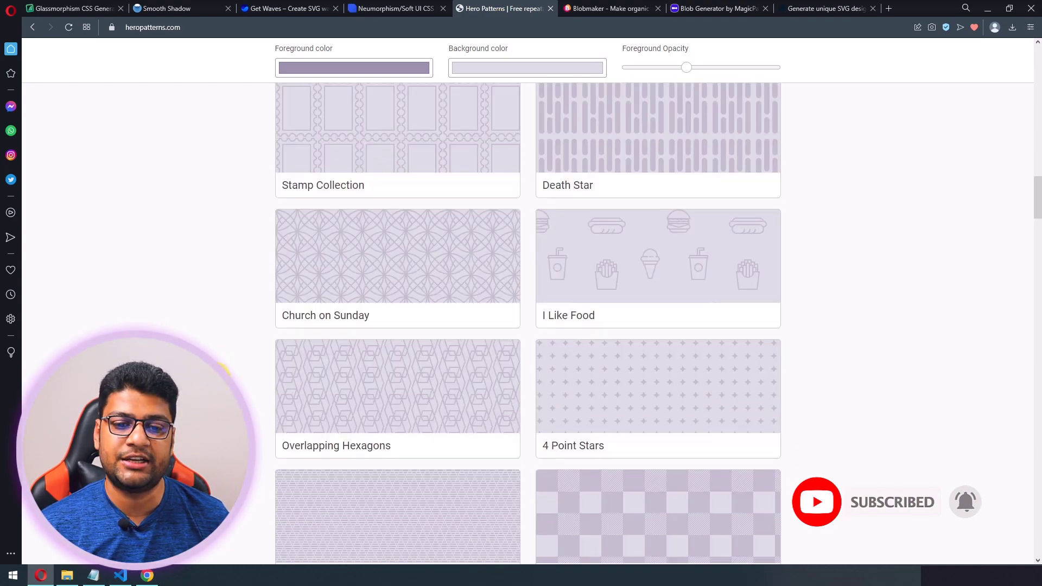
{"action": "scroll", "coordinate": [528, 324], "scroll_direction": "down", "scroll_amount": 10}
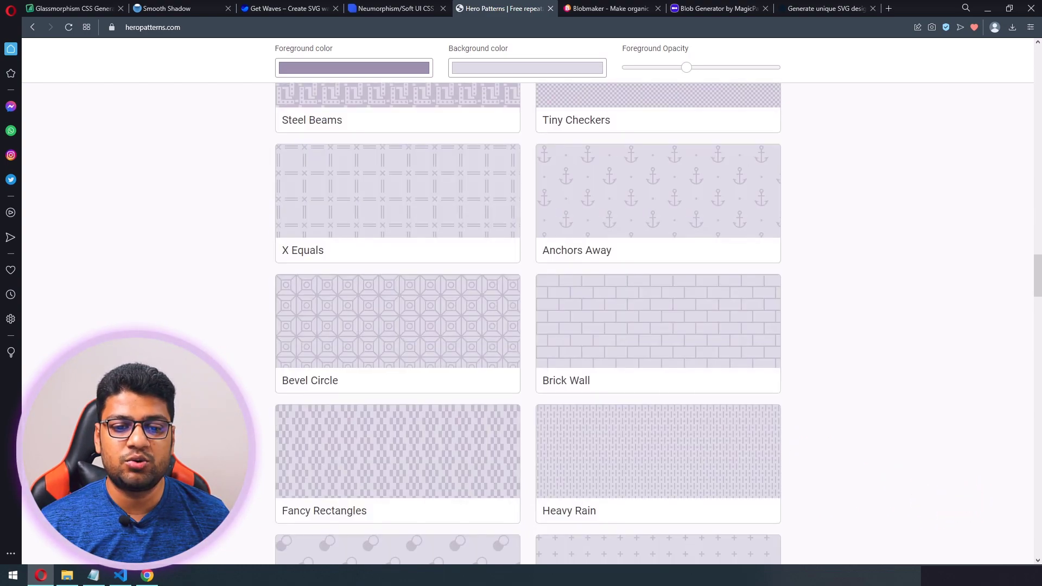
{"action": "scroll", "coordinate": [333, 371], "scroll_direction": "down", "scroll_amount": 4}
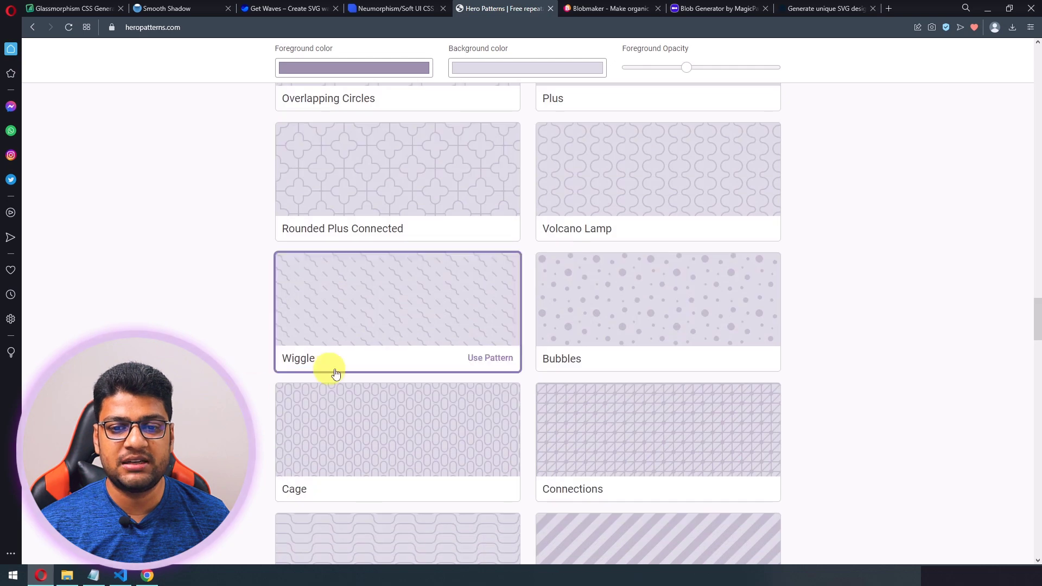
Open the Bubbles pattern and set its foreground colour to bright green.
{"action": "left_click", "coordinate": [698, 307]}
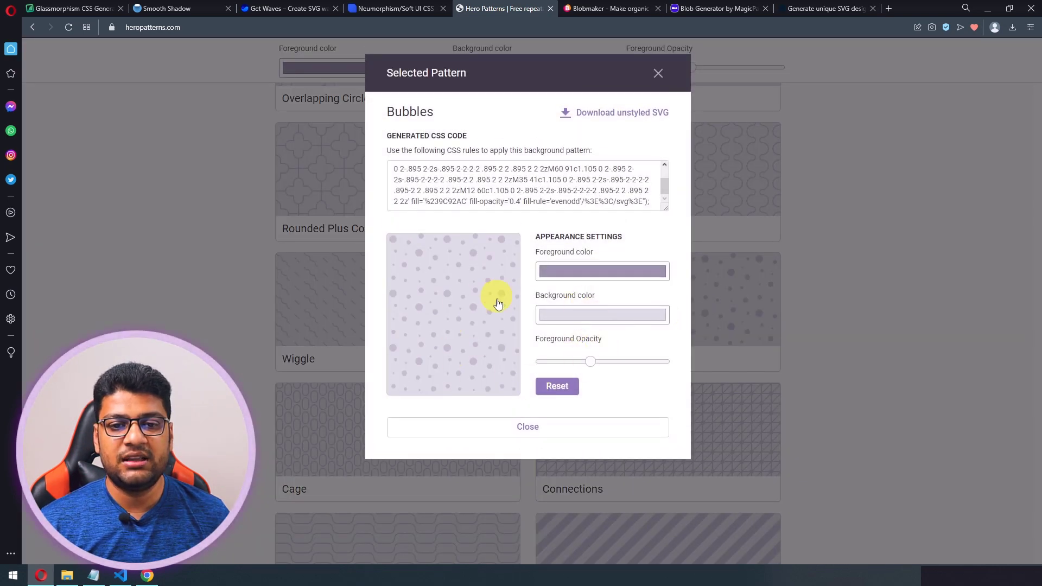
{"action": "left_click", "coordinate": [589, 280]}
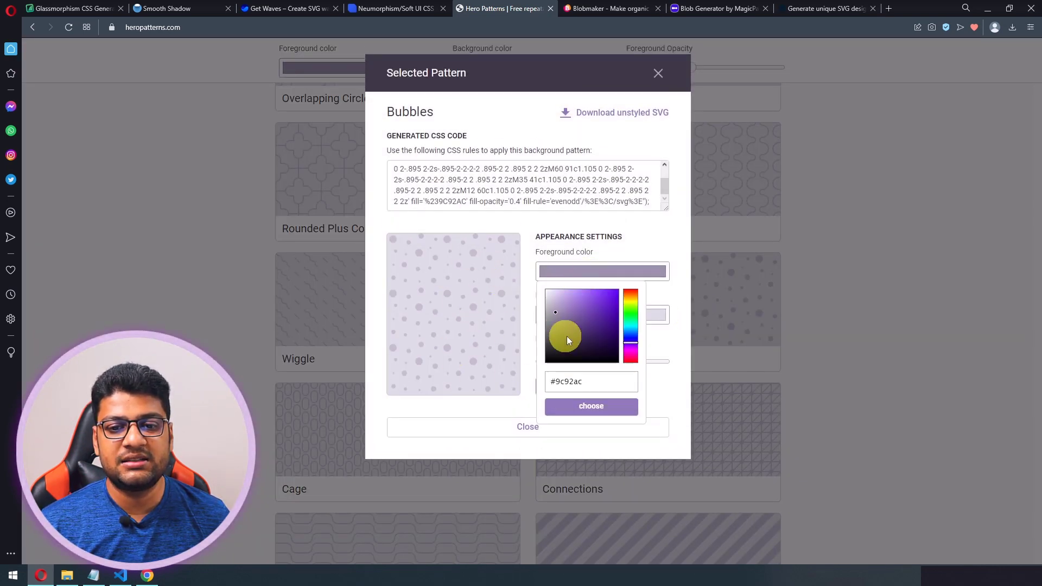
{"action": "left_click", "coordinate": [599, 302]}
{"action": "mouse_move", "coordinate": [631, 313]}
{"action": "left_mouse_down"}
{"action": "mouse_move", "coordinate": [631, 352]}
{"action": "mouse_move", "coordinate": [616, 319]}
{"action": "mouse_move", "coordinate": [597, 313]}
{"action": "mouse_move", "coordinate": [617, 298]}
{"action": "left_mouse_up"}
{"action": "left_click", "coordinate": [656, 267]}
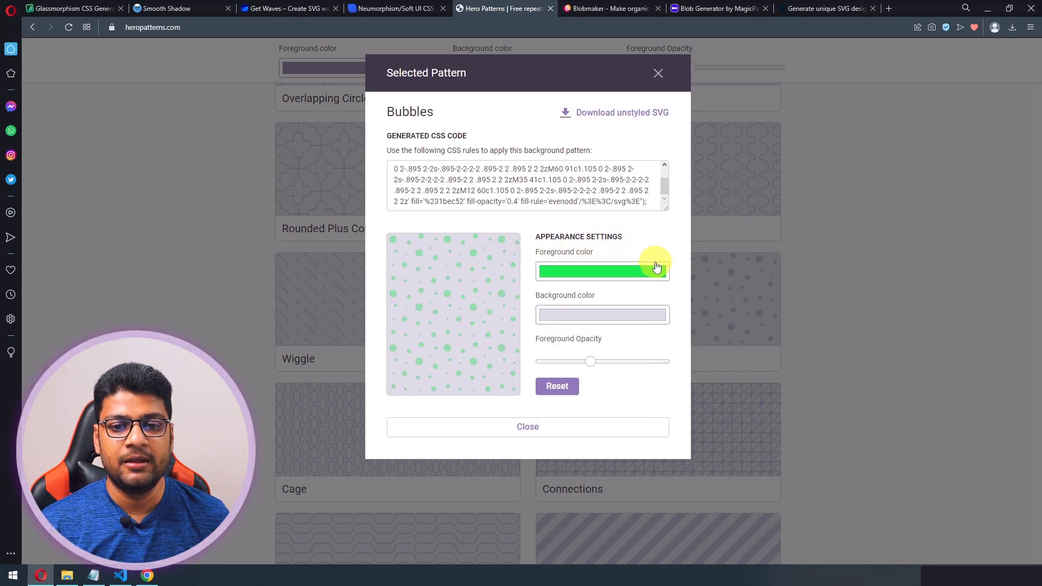
Set a purple-grey #76717d background and 0.27 opacity, then select the generated CSS.
{"action": "left_click", "coordinate": [589, 315]}
{"action": "mouse_move", "coordinate": [581, 349]}
{"action": "left_mouse_down"}
{"action": "mouse_move", "coordinate": [600, 377]}
{"action": "mouse_move", "coordinate": [553, 374]}
{"action": "mouse_move", "coordinate": [632, 367]}
{"action": "mouse_move", "coordinate": [560, 368]}
{"action": "left_mouse_up"}
{"action": "left_click", "coordinate": [629, 296]}
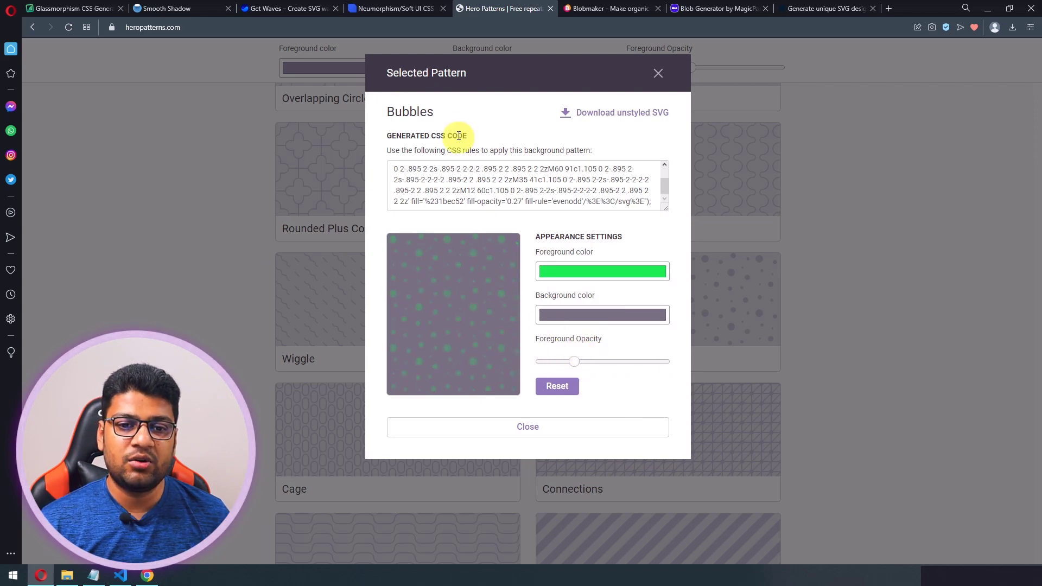
{"action": "scroll", "coordinate": [442, 194], "scroll_direction": "up", "scroll_amount": 5}
{"action": "left_click_drag", "start_coordinate": [395, 167], "coordinate": [712, 275]}
{"action": "key", "text": "ctrl+c"}
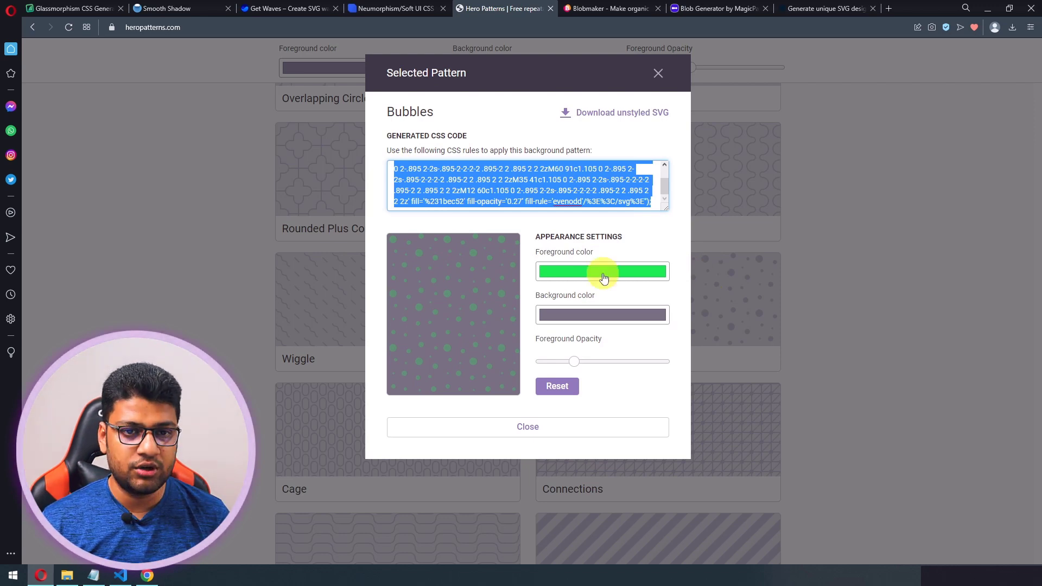
{"action": "left_click", "coordinate": [129, 576]}
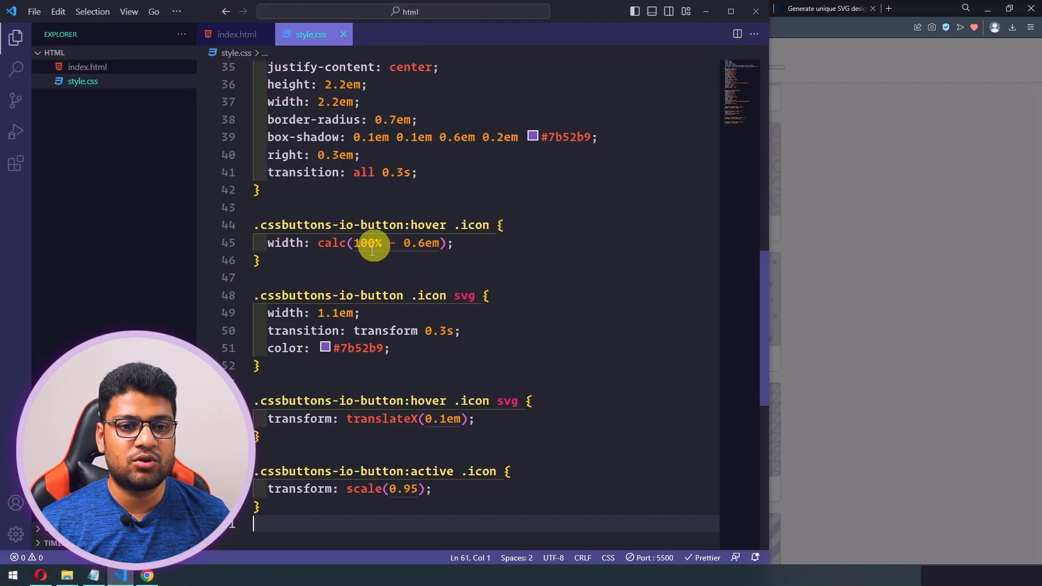
Add a body rule below the commented div rule, pasting the #777081 Bubbles SVG background.
{"action": "scroll", "coordinate": [356, 242], "scroll_direction": "up", "scroll_amount": 5}
{"action": "key", "text": "alt+Tab"}
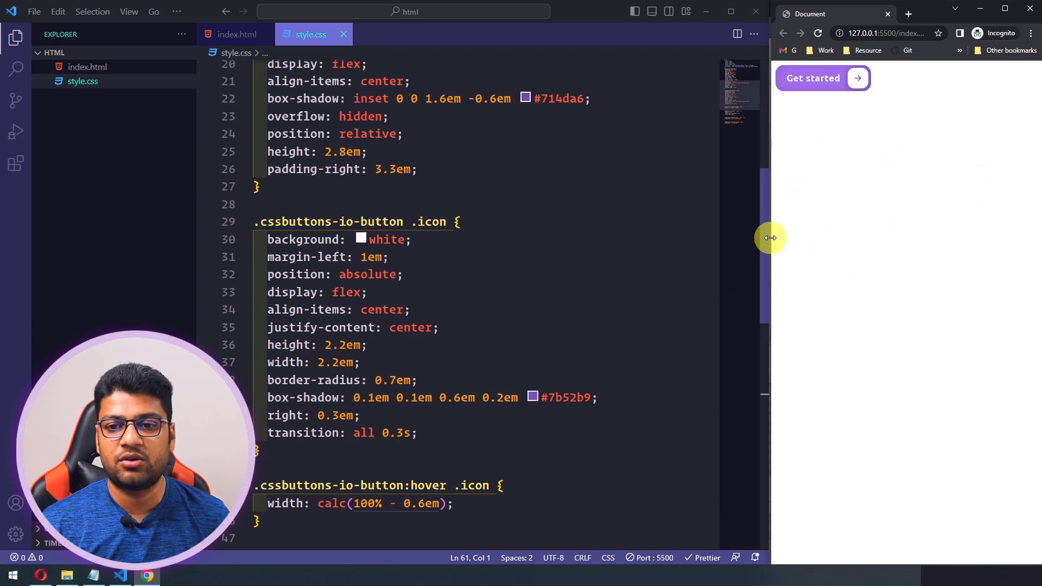
{"action": "left_click_drag", "start_coordinate": [767, 238], "coordinate": [760, 237]}
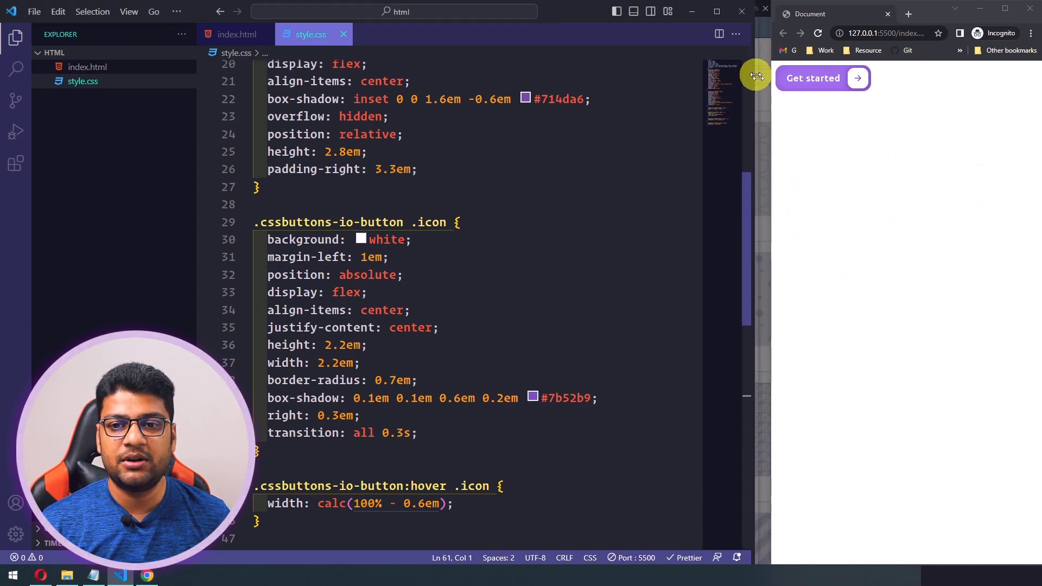
{"action": "left_click_drag", "start_coordinate": [757, 196], "coordinate": [749, 12]}
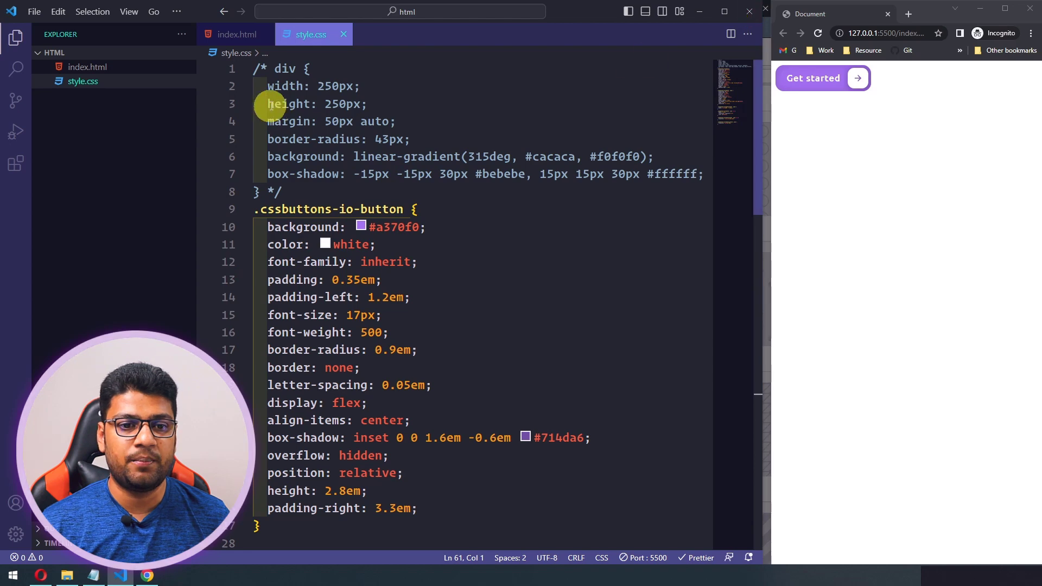
{"action": "left_click", "coordinate": [300, 199]}
{"action": "key", "text": "Return"}
{"action": "type", "text": "b"}
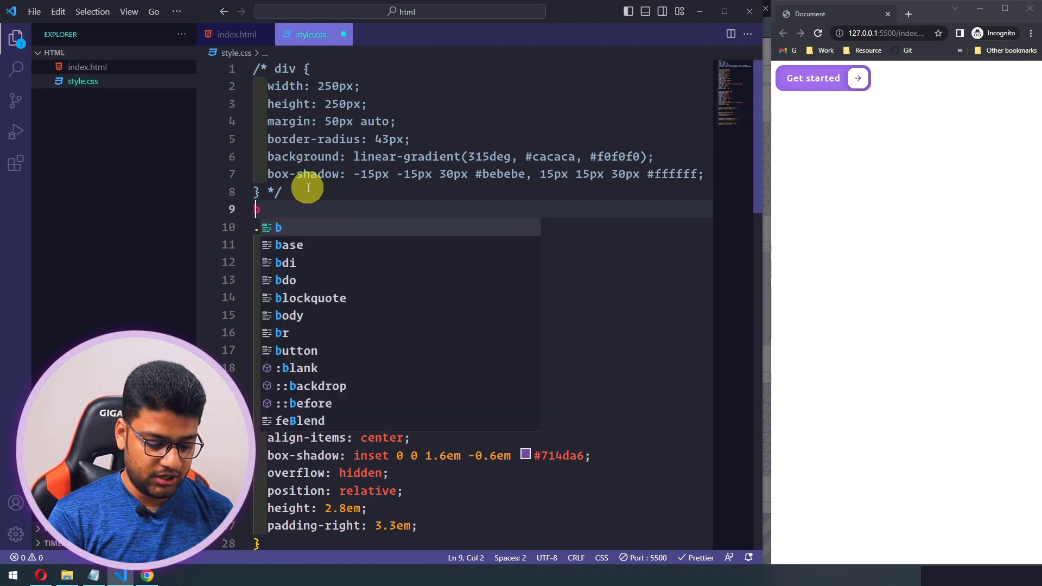
{"action": "type", "text": "ody {"}
{"action": "key", "text": "Return"}
{"action": "key", "text": "ctrl+v"}
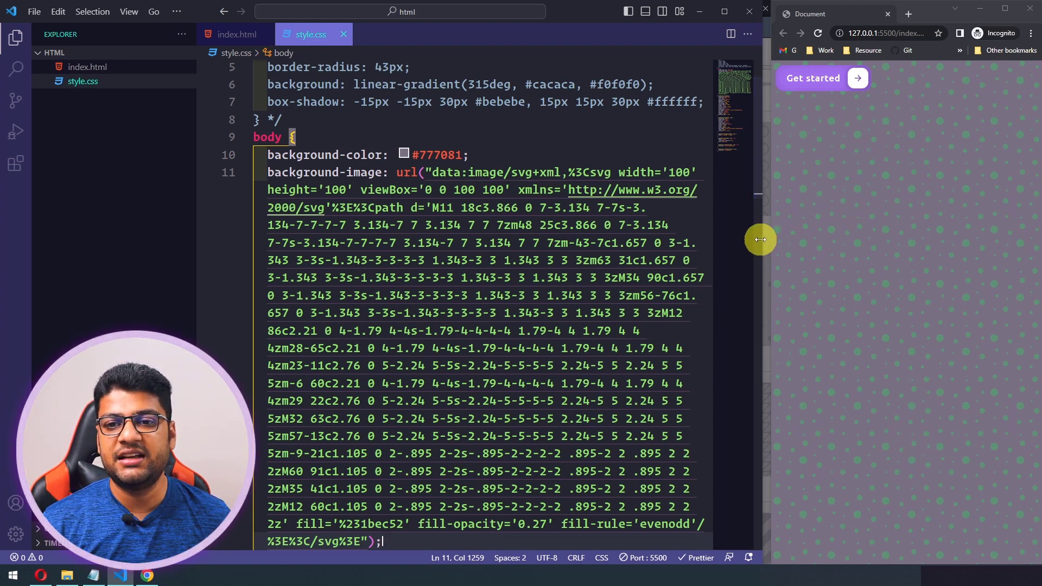
{"action": "left_click_drag", "start_coordinate": [760, 240], "coordinate": [767, 238]}
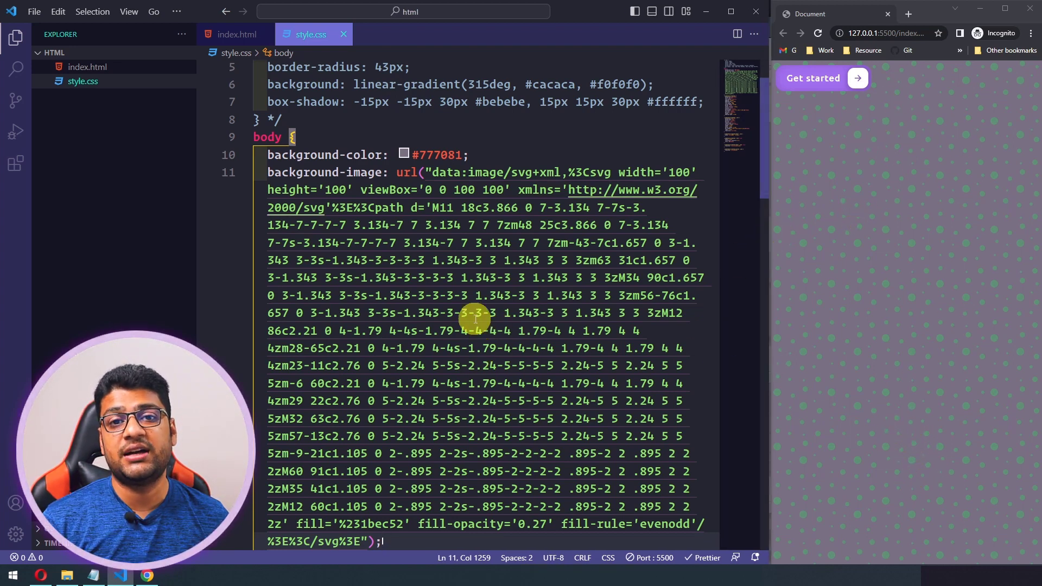
{"action": "left_click", "coordinate": [48, 577]}
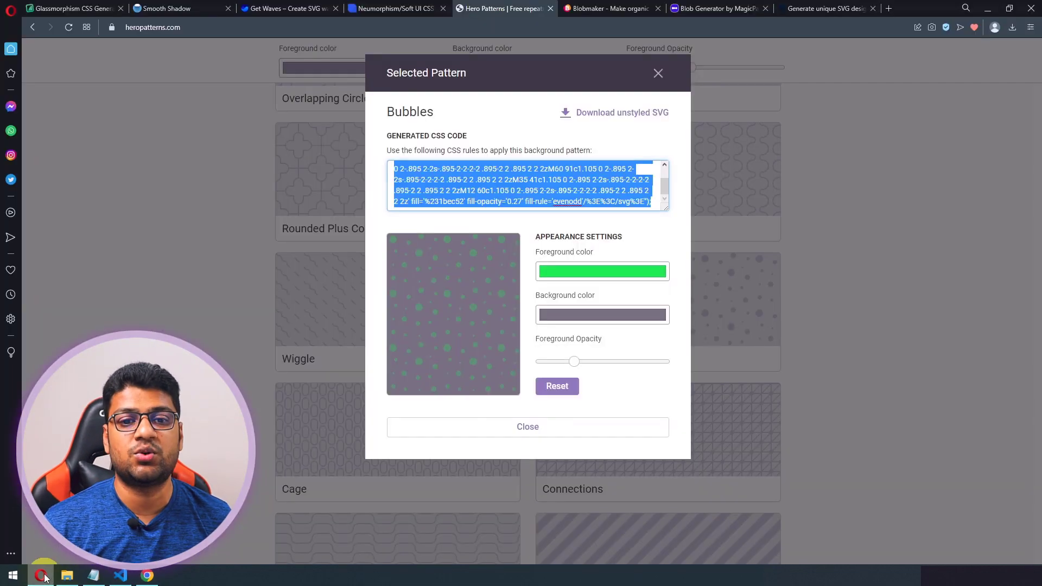
In Blobmaker, lower the blob's complexity, download it as blob.svg, and check its SVG code.
{"action": "left_click", "coordinate": [579, 14]}
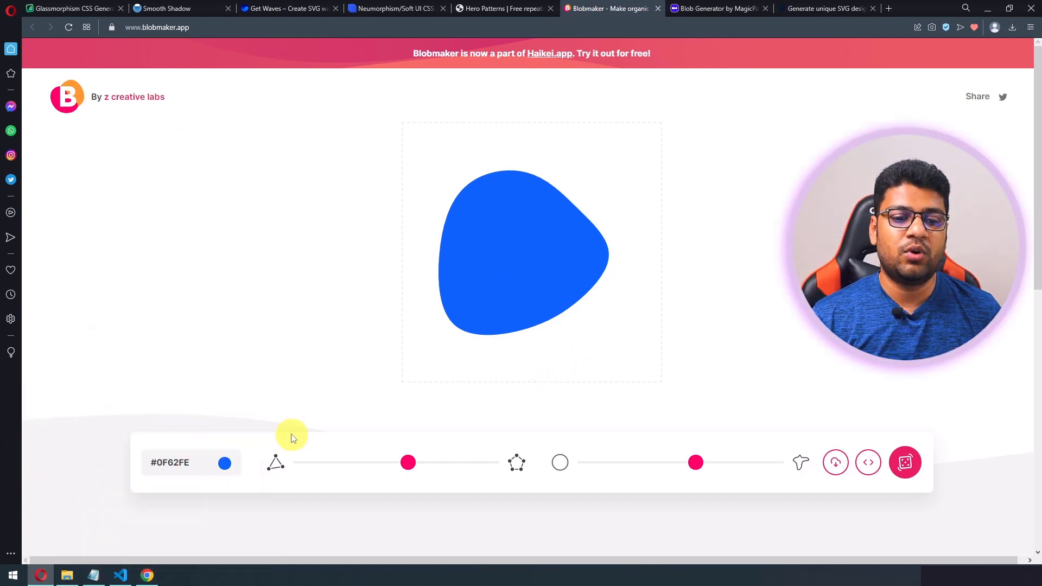
{"action": "left_click_drag", "start_coordinate": [406, 463], "coordinate": [362, 464]}
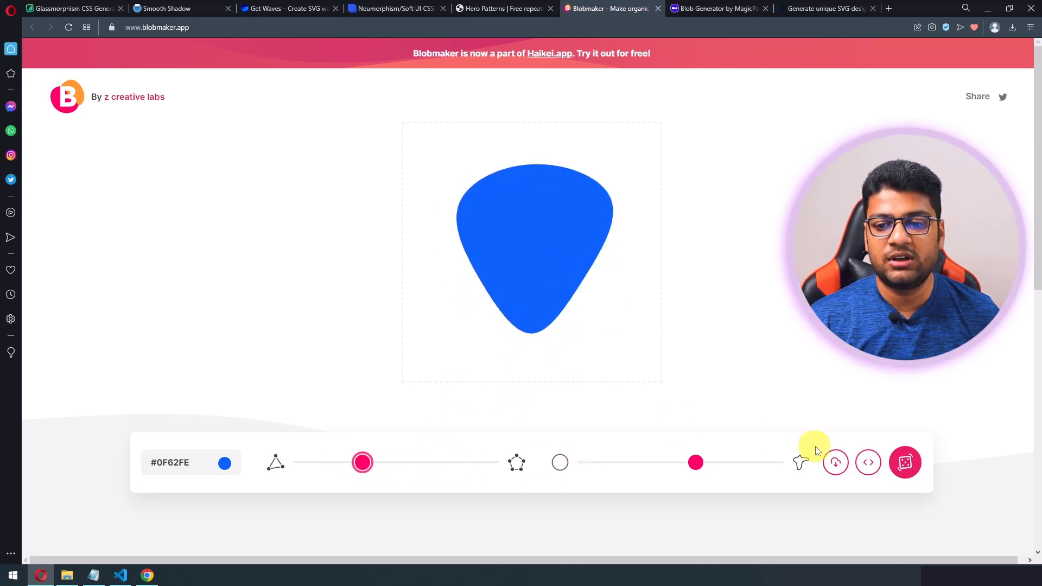
{"action": "left_click", "coordinate": [838, 466]}
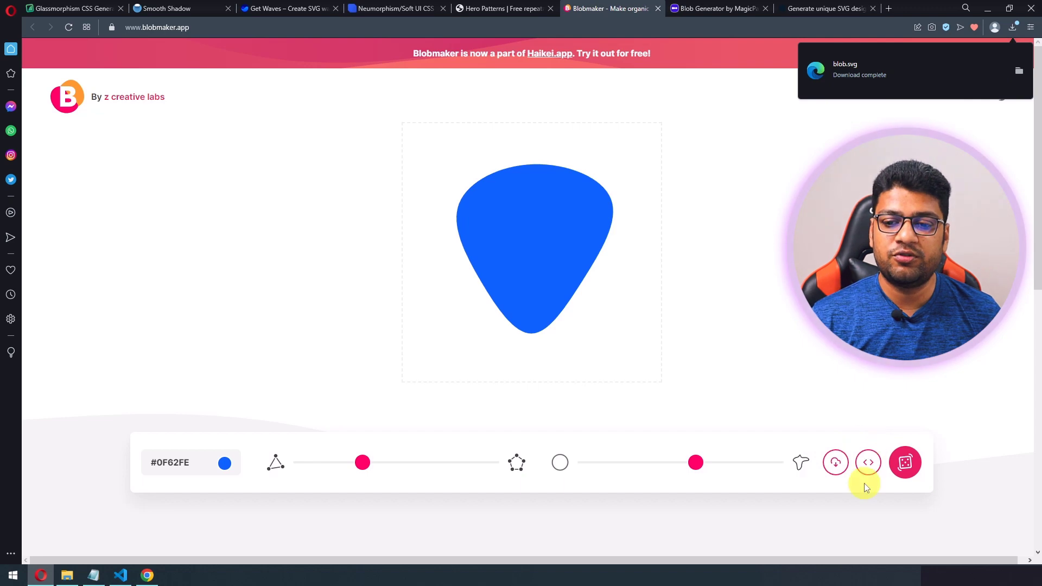
{"action": "left_click", "coordinate": [869, 468]}
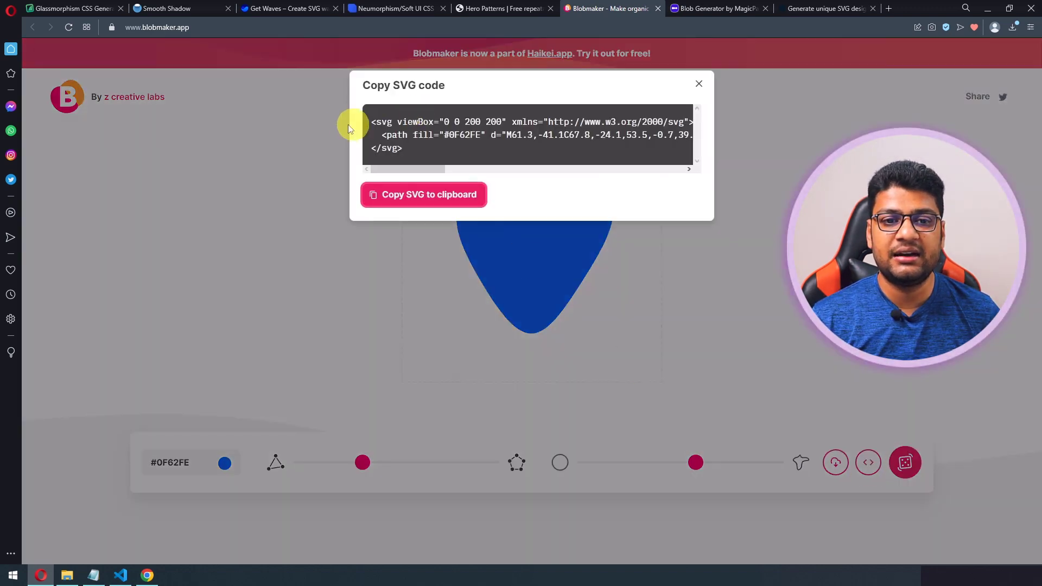
{"action": "left_click", "coordinate": [699, 86]}
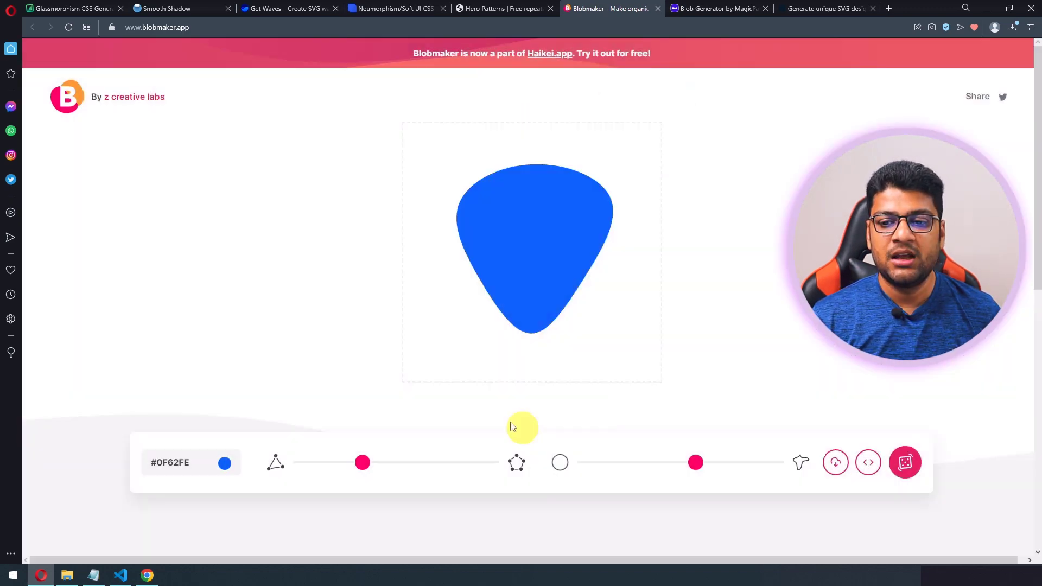
Randomize the blob shape repeatedly until it becomes a circle.
{"action": "left_click", "coordinate": [904, 466]}
{"action": "left_click", "coordinate": [904, 468]}
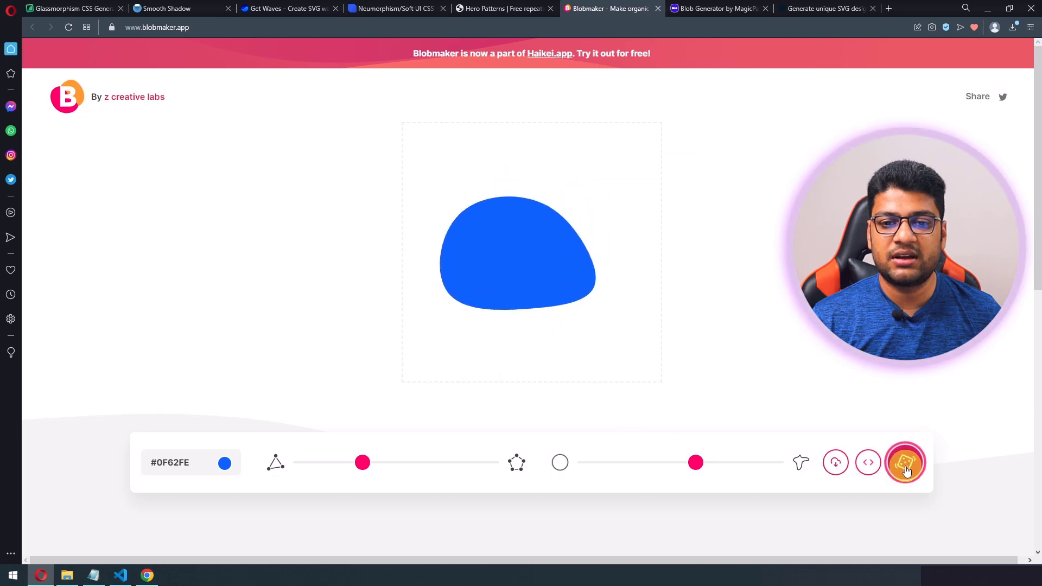
{"action": "left_click", "coordinate": [905, 468]}
{"action": "left_click", "coordinate": [907, 470]}
{"action": "left_click", "coordinate": [908, 470]}
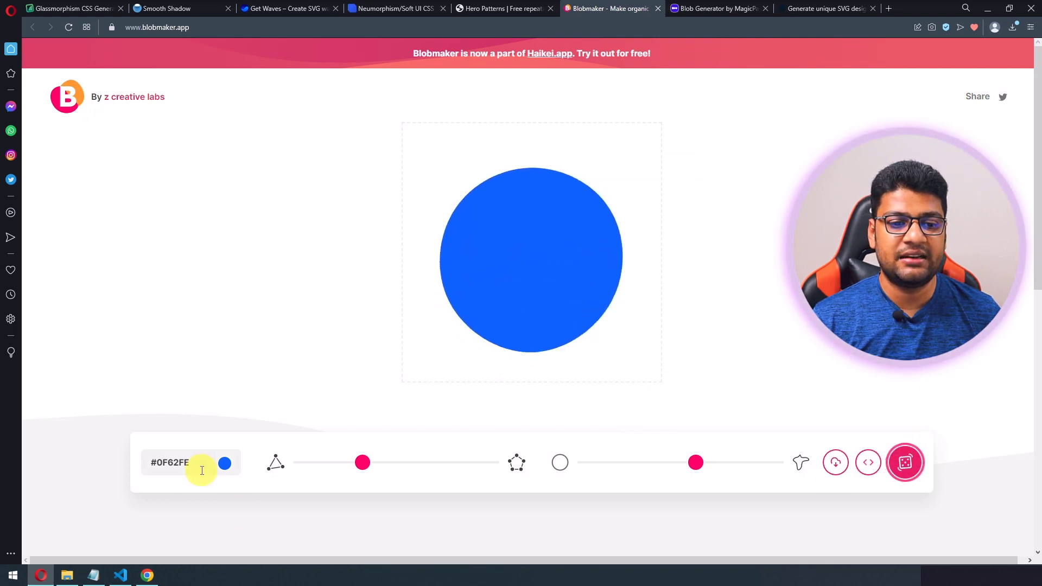
Colour the blob light blue #D0E2FF after trying purple, red and yellow swatches.
{"action": "left_click", "coordinate": [200, 467]}
{"action": "left_click", "coordinate": [185, 495]}
{"action": "left_click", "coordinate": [207, 511]}
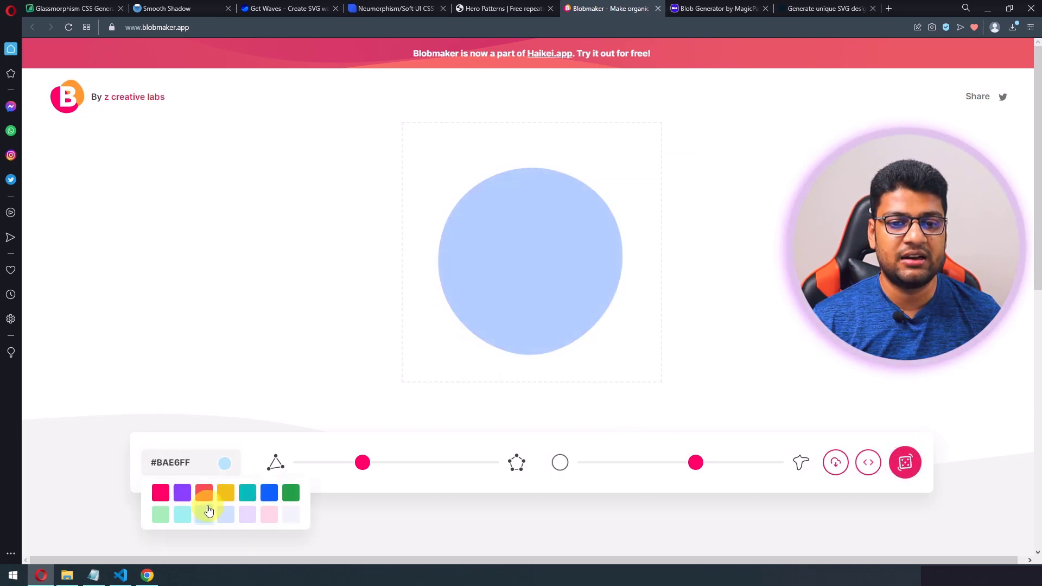
{"action": "left_click", "coordinate": [206, 497]}
{"action": "left_click", "coordinate": [226, 501]}
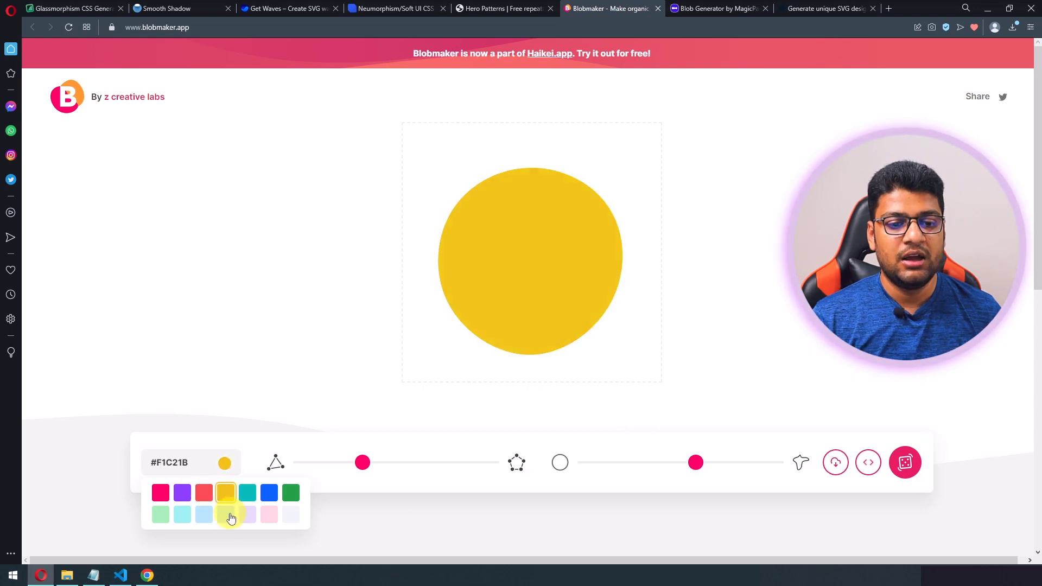
{"action": "left_click", "coordinate": [226, 515]}
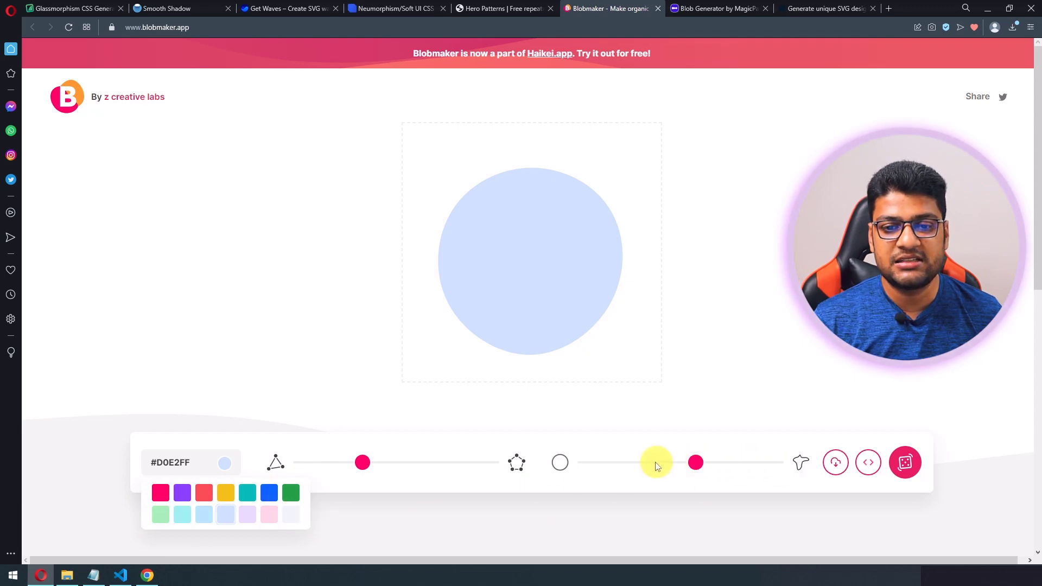
{"action": "left_click", "coordinate": [317, 492]}
{"action": "left_click", "coordinate": [206, 471]}
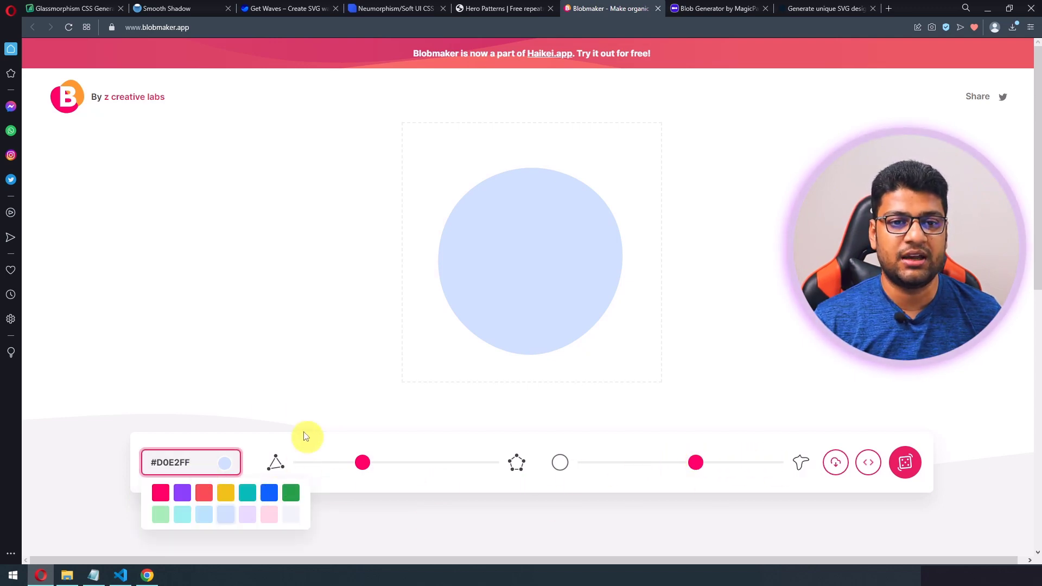
{"action": "left_click", "coordinate": [726, 9]}
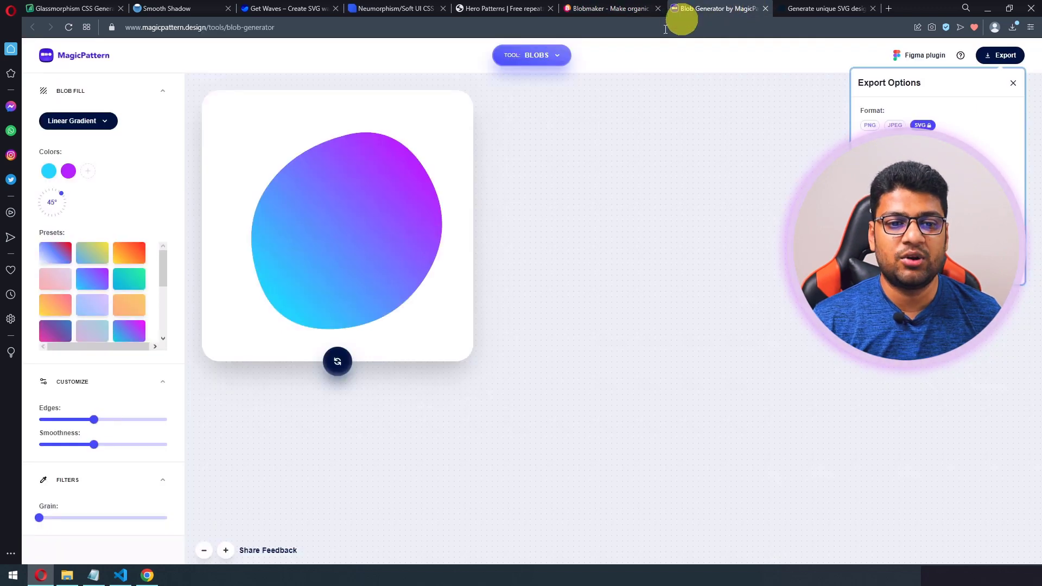
Set the MagicPattern blob fill to Solid after trying Radial Gradient and Outline.
{"action": "left_click", "coordinate": [84, 121]}
{"action": "left_click", "coordinate": [149, 115]}
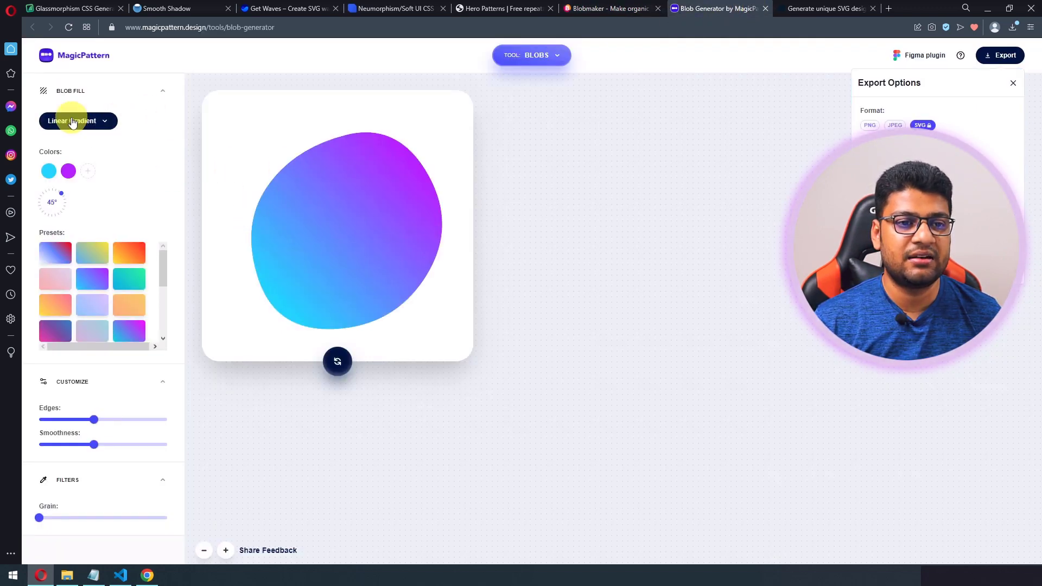
{"action": "left_click", "coordinate": [82, 120]}
{"action": "left_click", "coordinate": [155, 131]}
{"action": "left_click", "coordinate": [111, 132]}
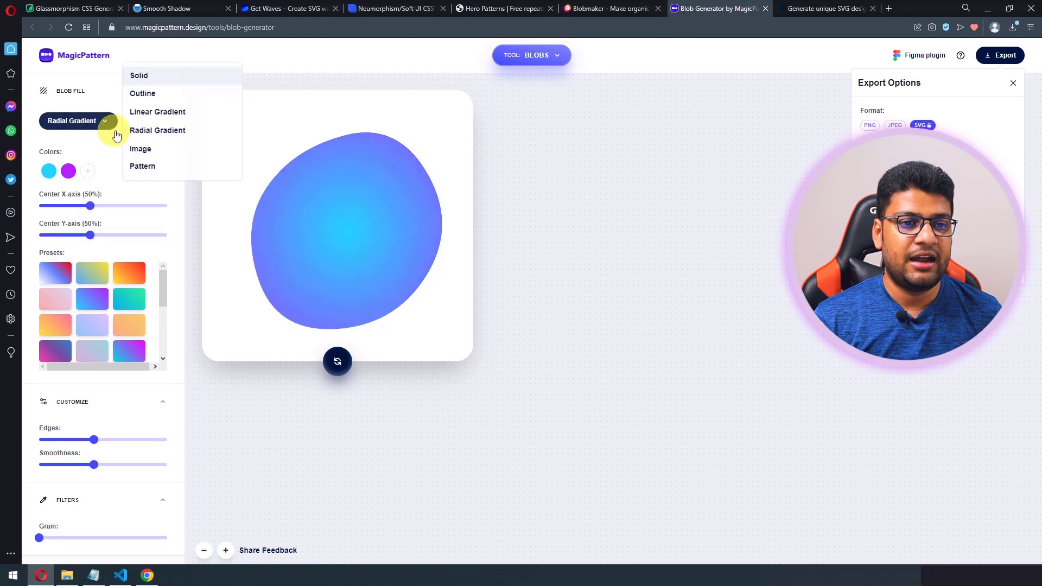
{"action": "left_click", "coordinate": [140, 93]}
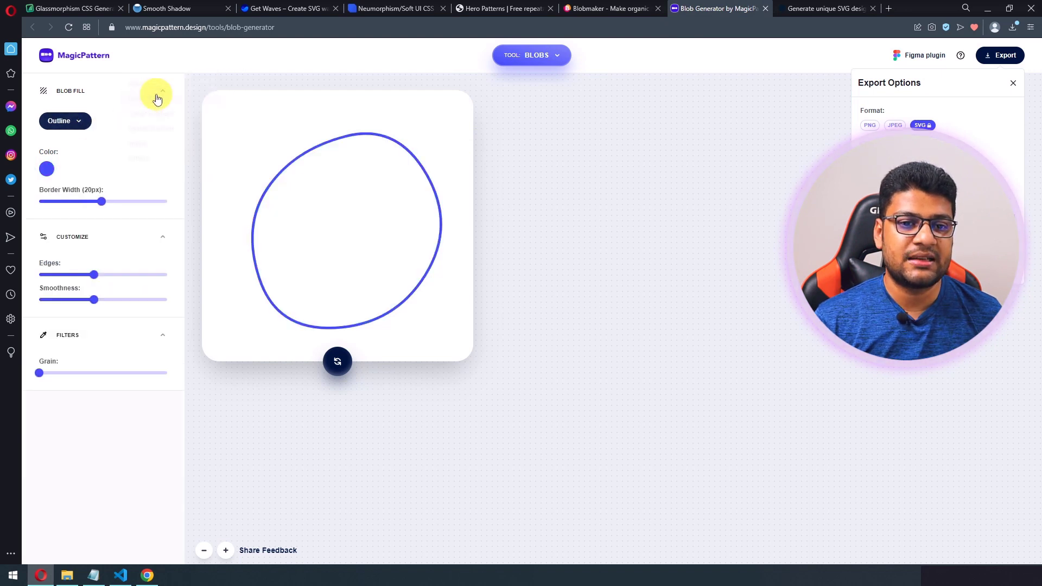
{"action": "left_click", "coordinate": [90, 134]}
{"action": "left_click", "coordinate": [112, 72]}
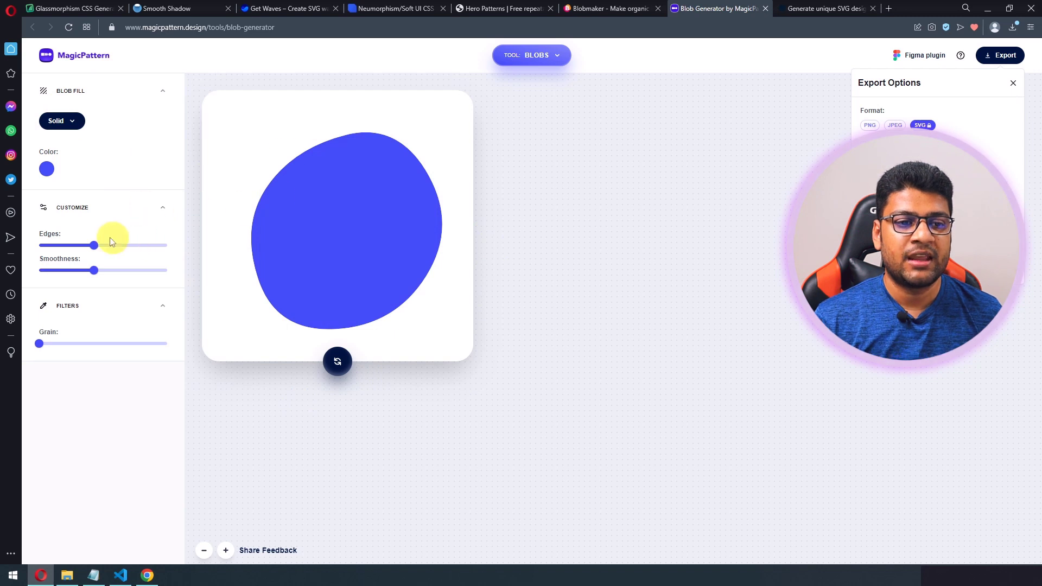
Adjust the blob's edges and set the export format to PNG.
{"action": "left_click_drag", "start_coordinate": [75, 250], "coordinate": [112, 248]}
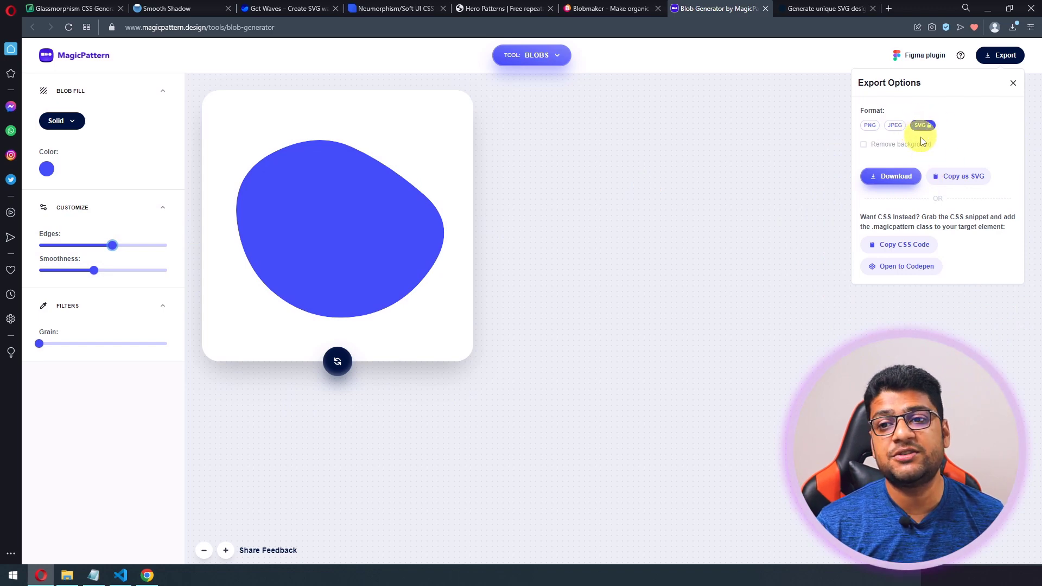
{"action": "left_click", "coordinate": [893, 126]}
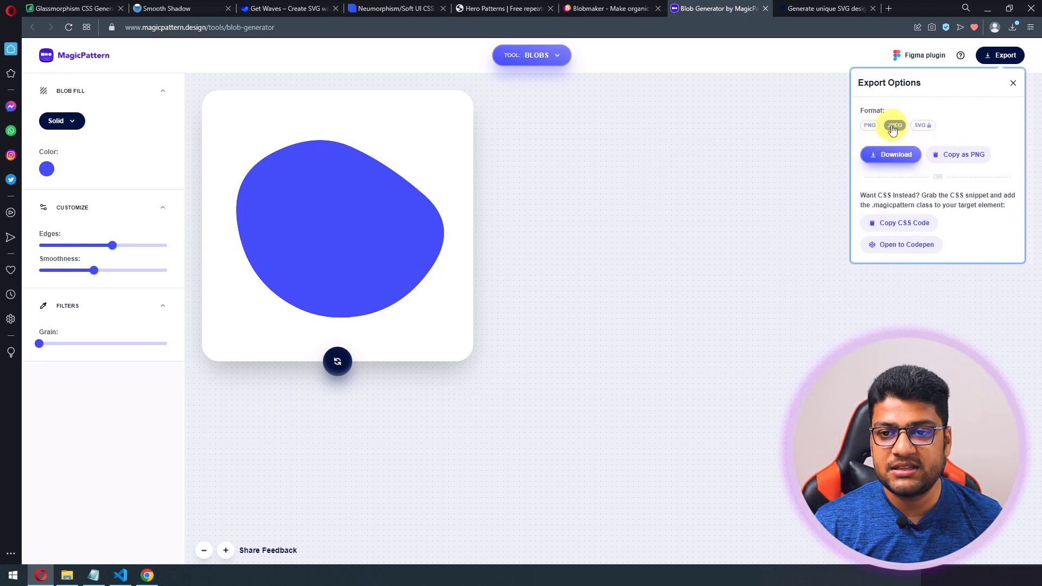
{"action": "left_click", "coordinate": [871, 125]}
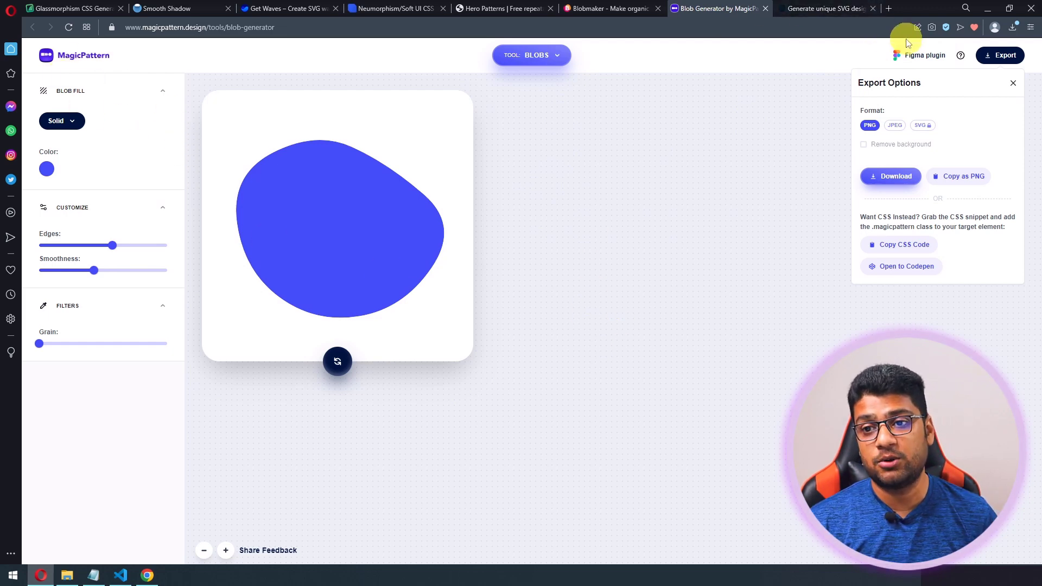
{"action": "left_click", "coordinate": [822, 9]}
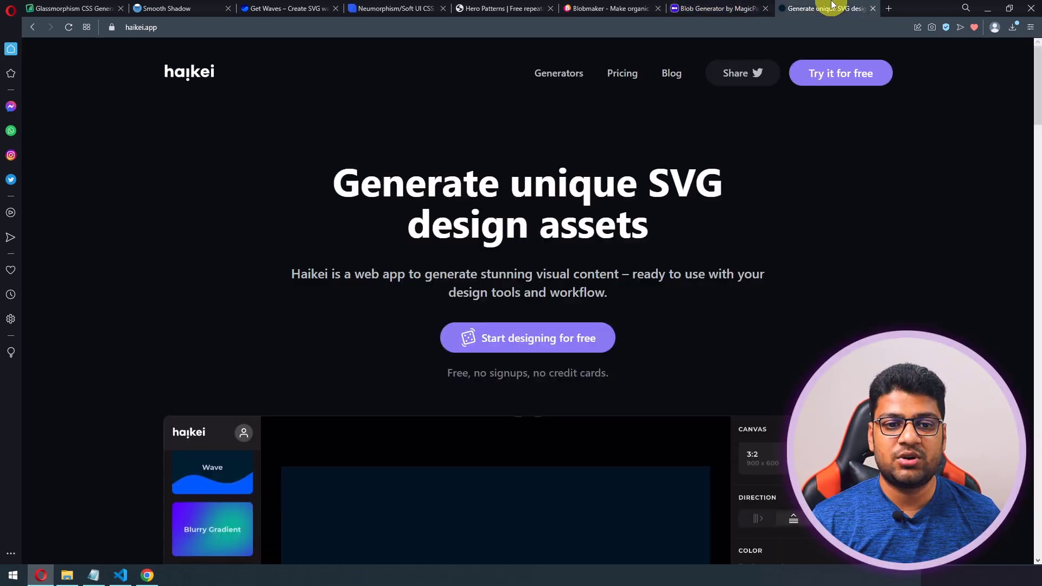